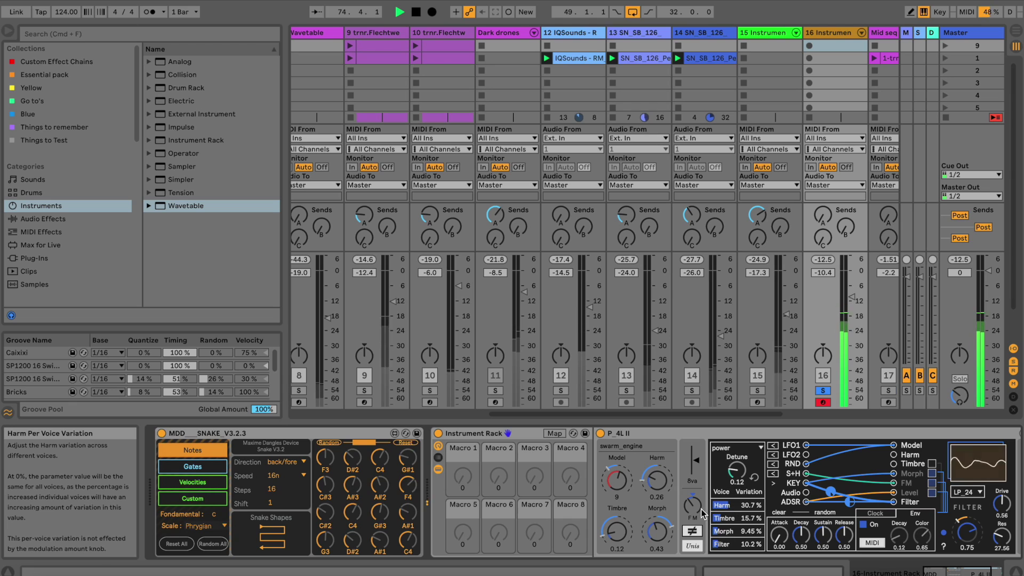
Switch track 16's synth to Poly voice mode and set the per-voice variation to Timbre 25.2%, Morph 22.0% and Filter 27.6%
left_click(693, 530)
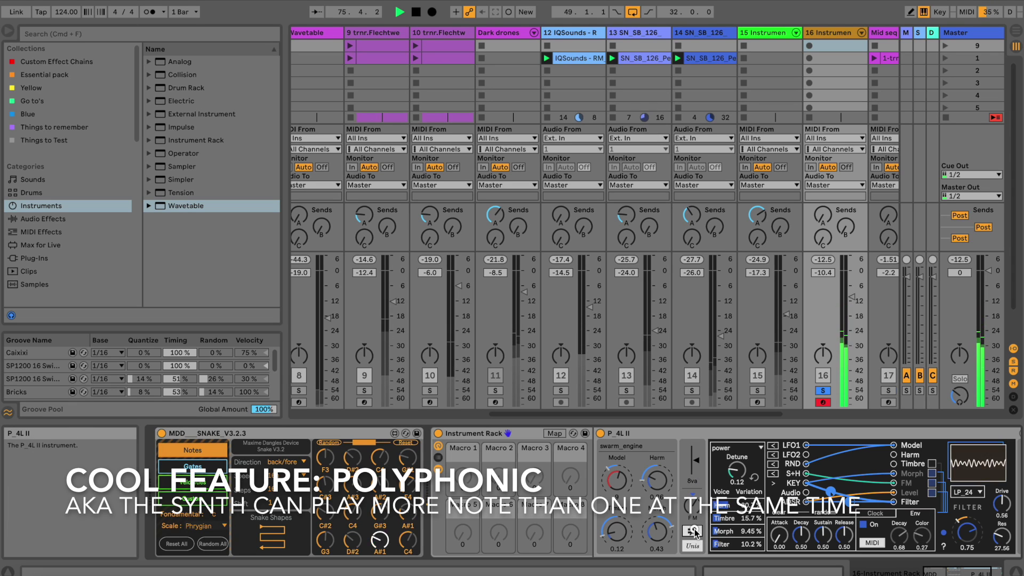
left_click(697, 547)
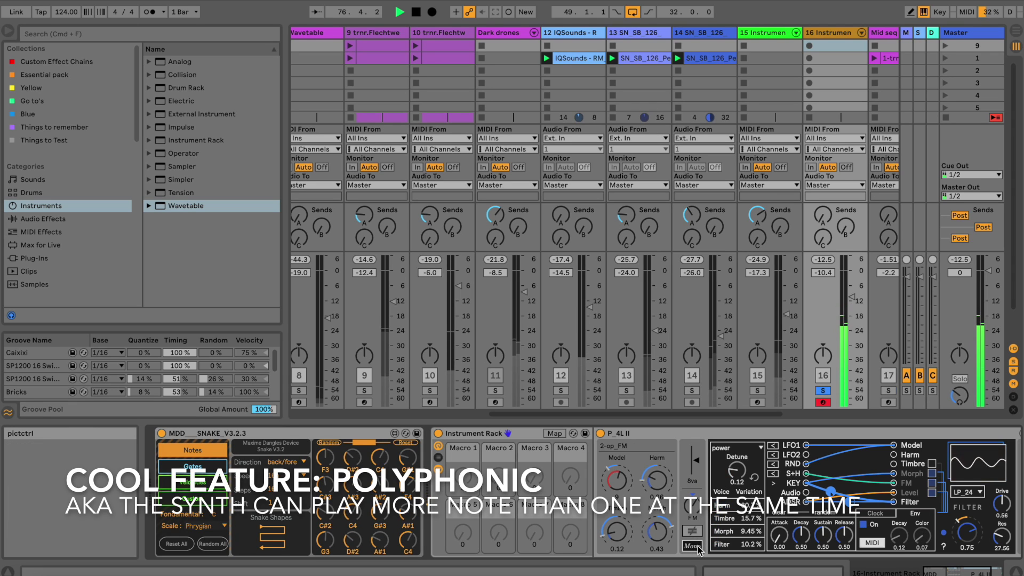
left_click(694, 546)
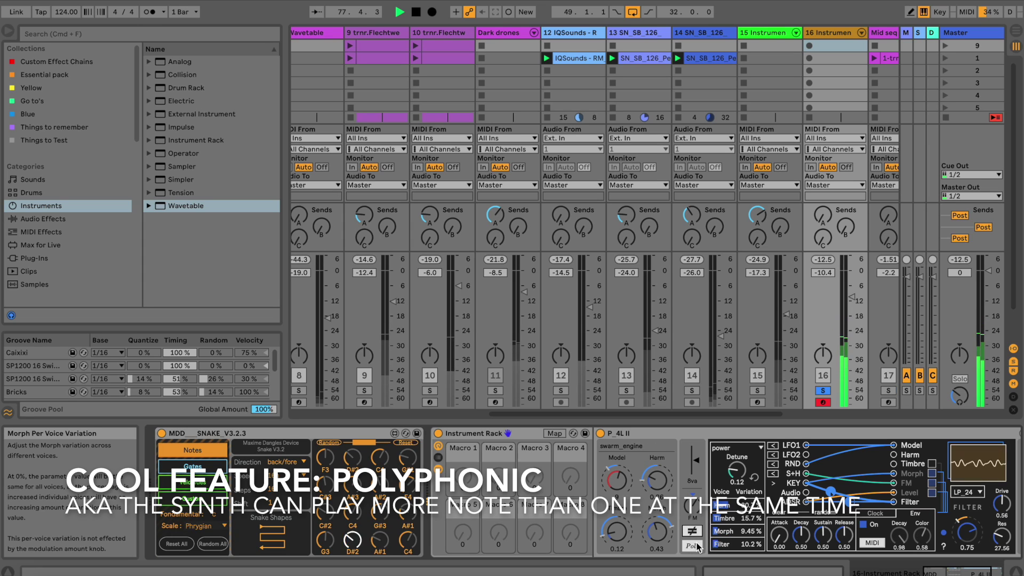
left_click_drag(732, 520, 732, 510)
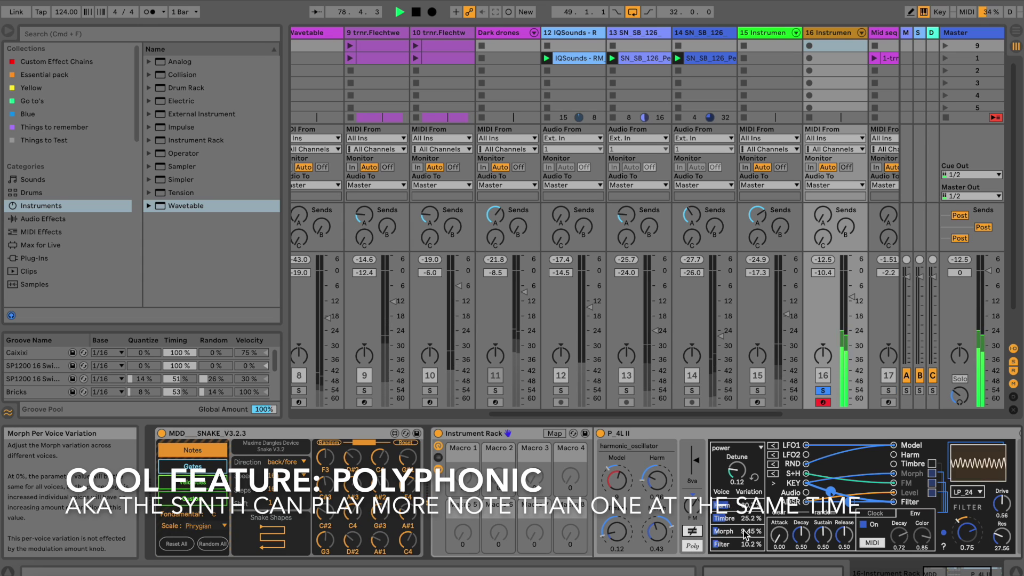
left_click_drag(743, 544, 743, 548)
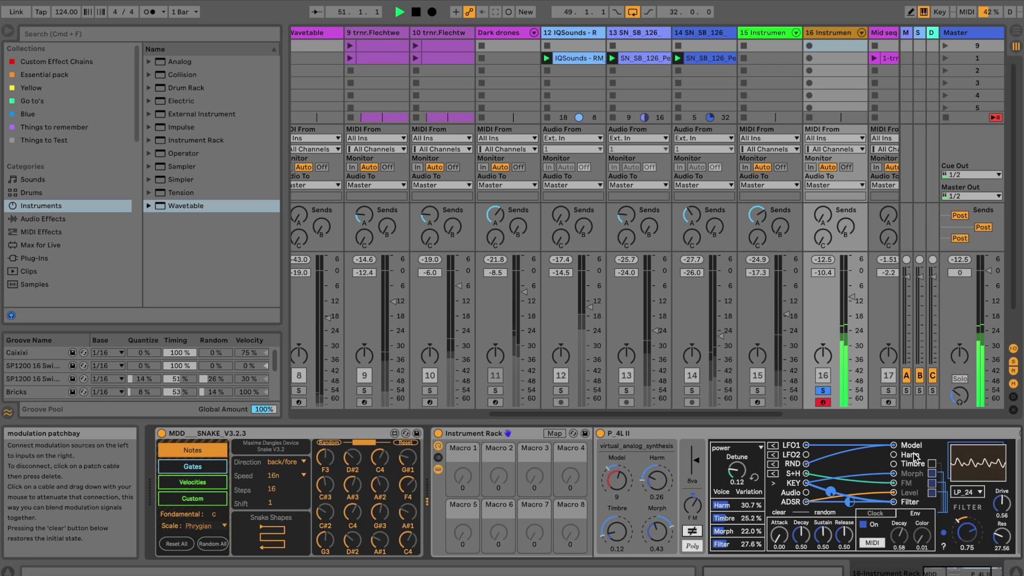
Shape the synth's LFO1 with rate 1/8, curve 112, skew 0 and warp 77%
left_click(774, 445)
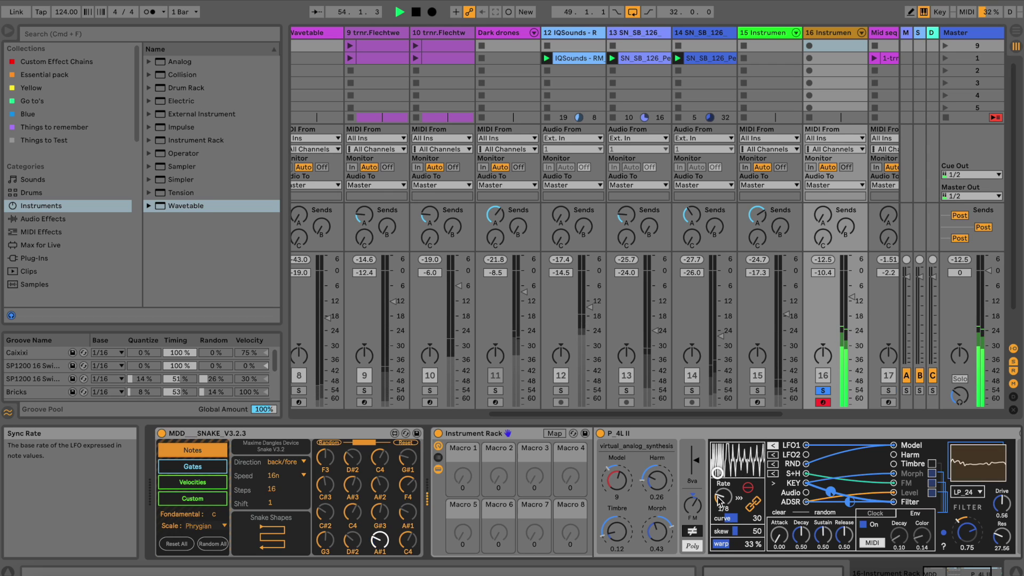
left_click_drag(740, 519, 732, 500)
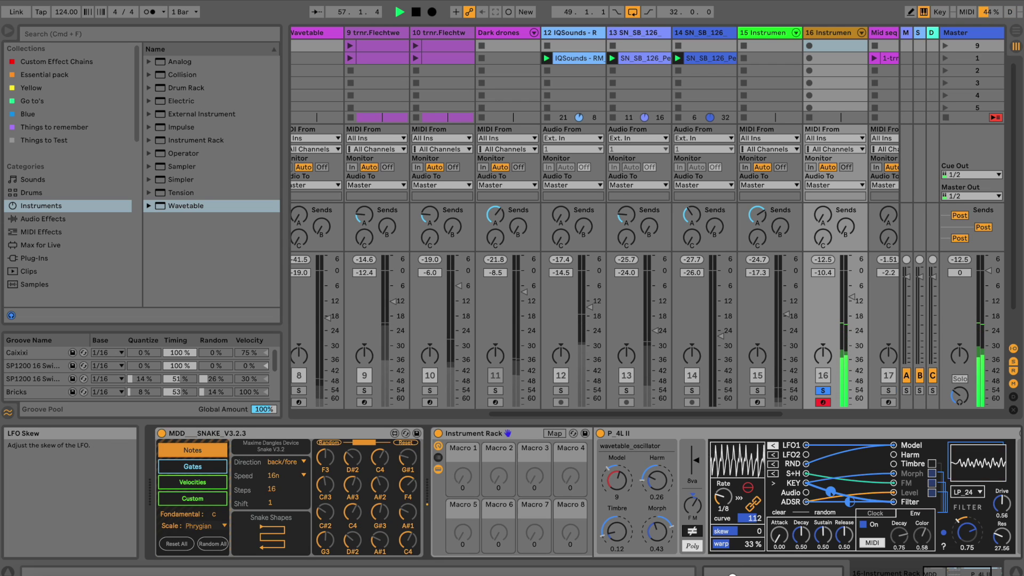
left_click_drag(736, 544, 733, 531)
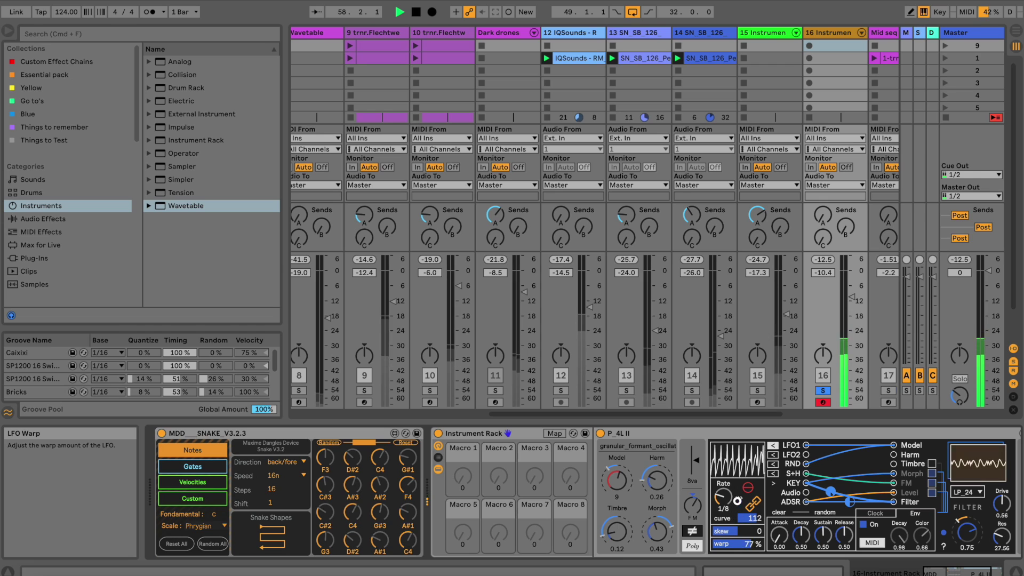
Change LFO1 to its variable square-triangle mode with width 95, and set track 16's volume to -4.4 dB
left_click(749, 491)
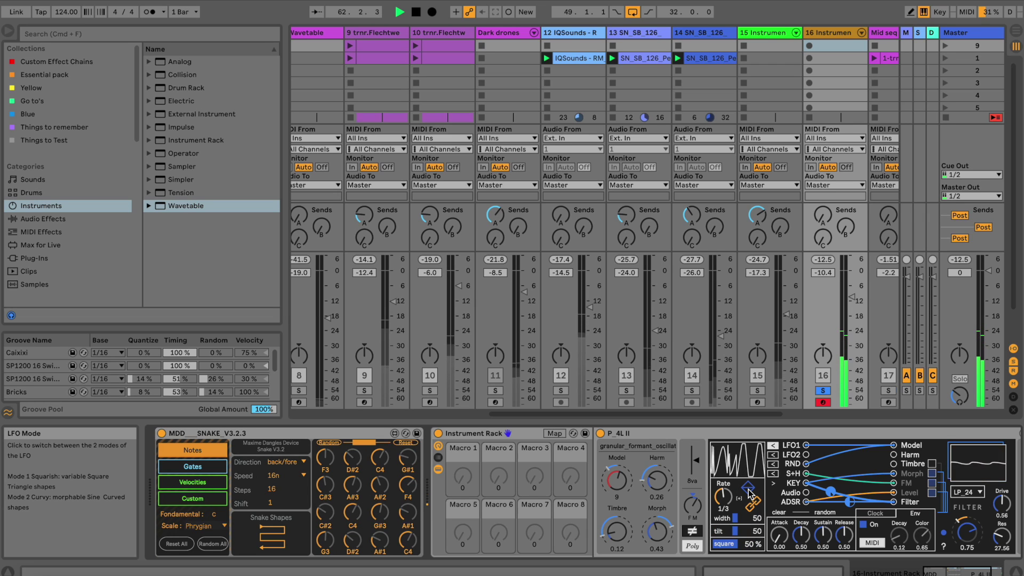
left_click_drag(738, 518, 739, 495)
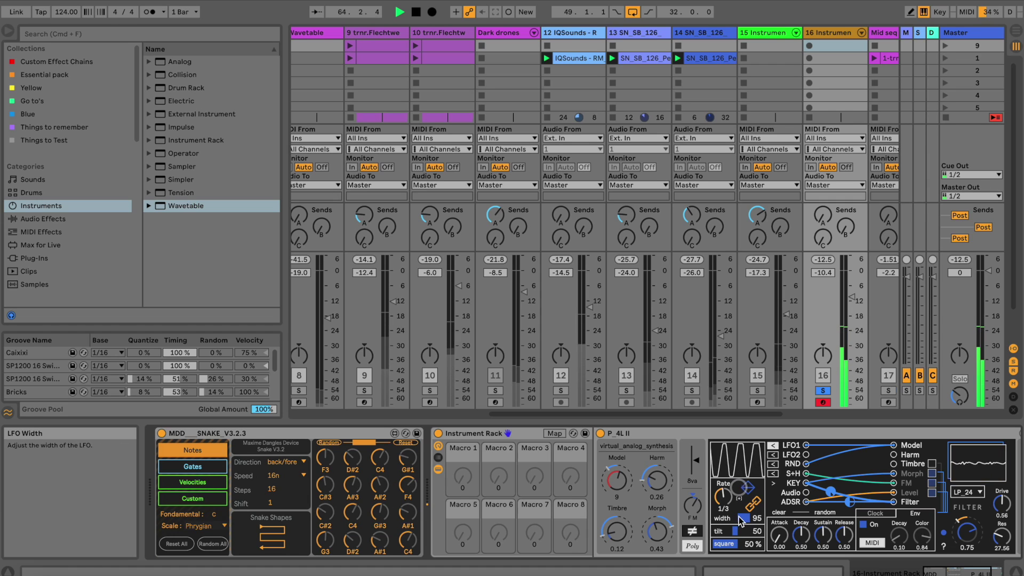
left_click_drag(854, 297, 848, 292)
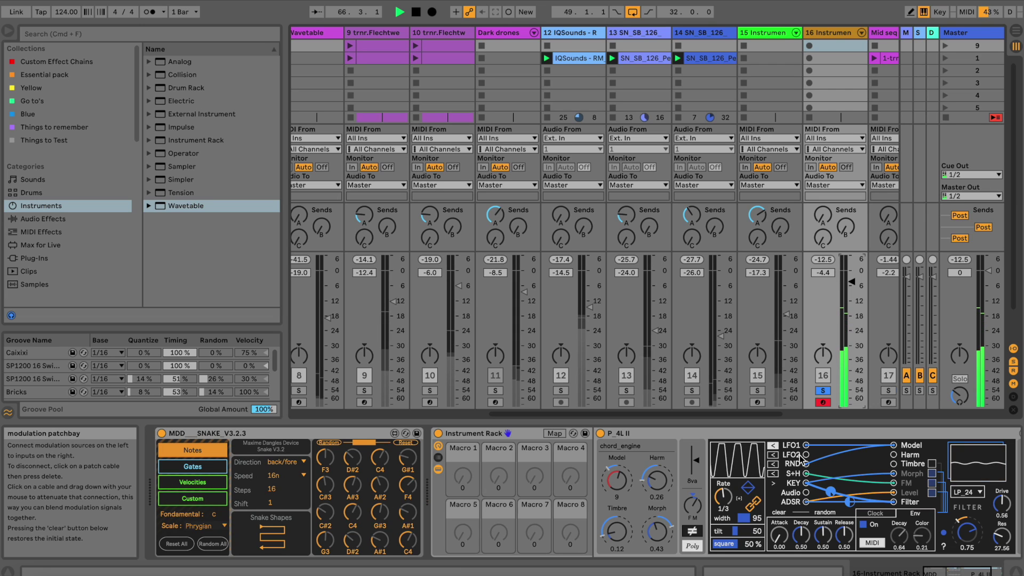
Show the RND modulation source's settings and raise its Instability
left_click(773, 464)
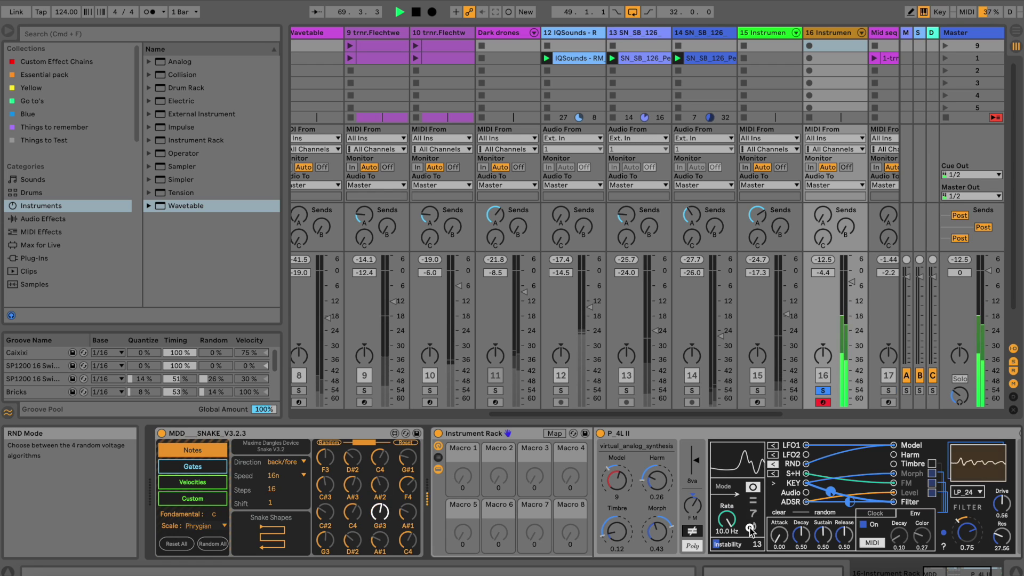
left_click_drag(744, 540, 744, 505)
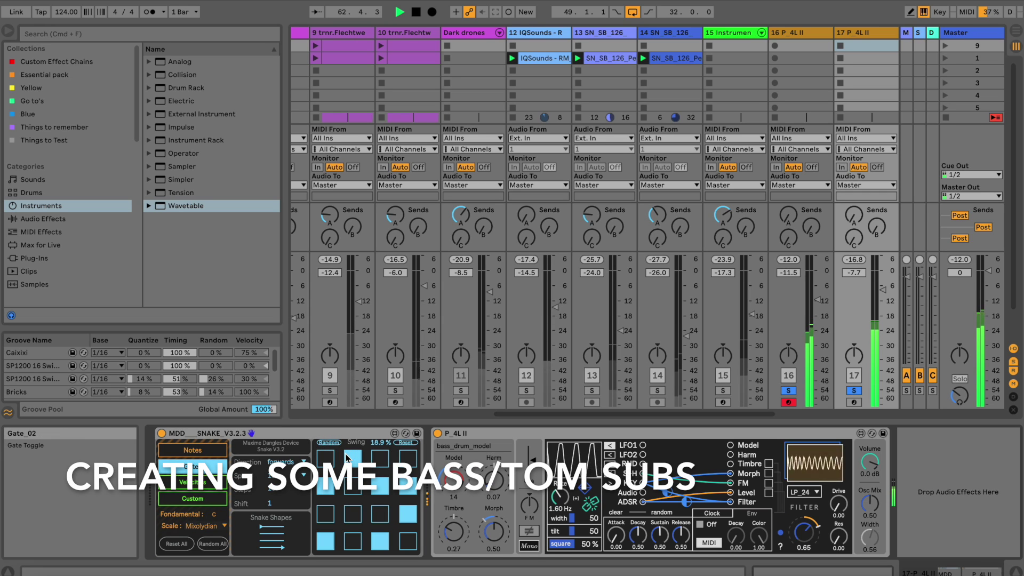
Randomize the note sequence of track 17's Snake sequencer within a reduced random range
left_click(193, 450)
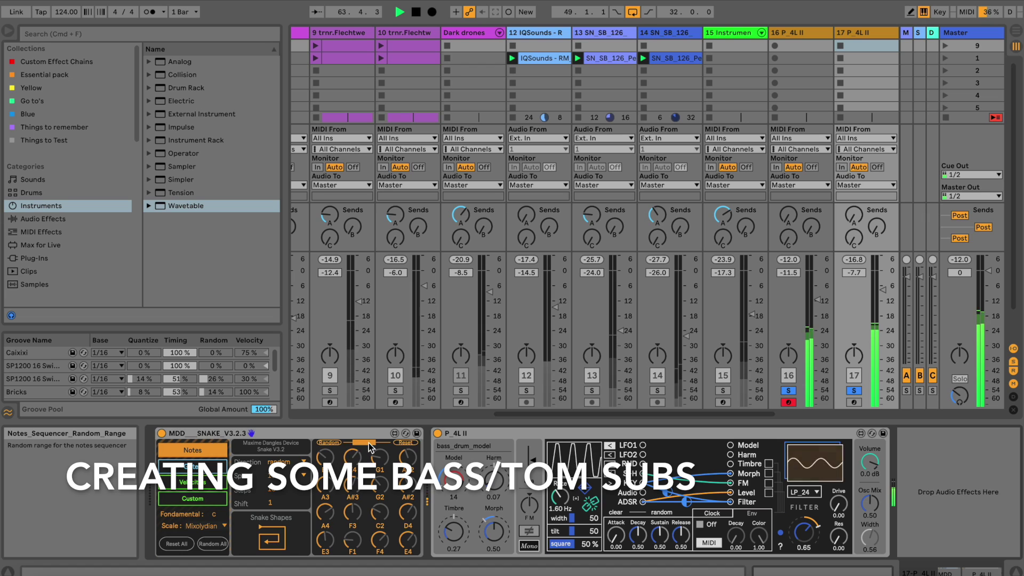
left_click(333, 443)
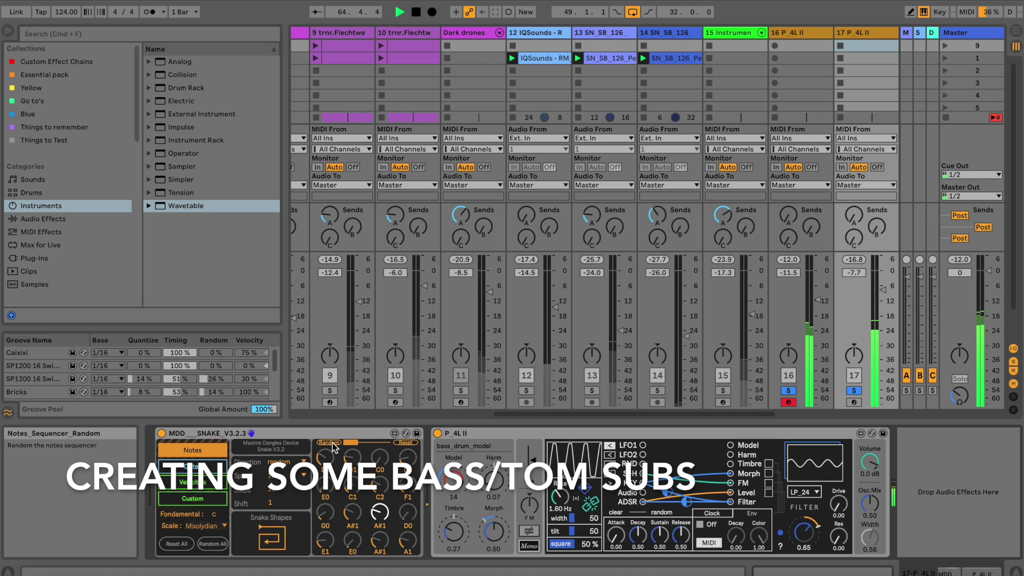
Set the Snake note sequence's direction to forwards and raise track 17's volume to -5.8 dB
left_click(286, 462)
left_click(283, 485)
left_click(286, 462)
left_click(283, 473)
left_click_drag(882, 293, 879, 291)
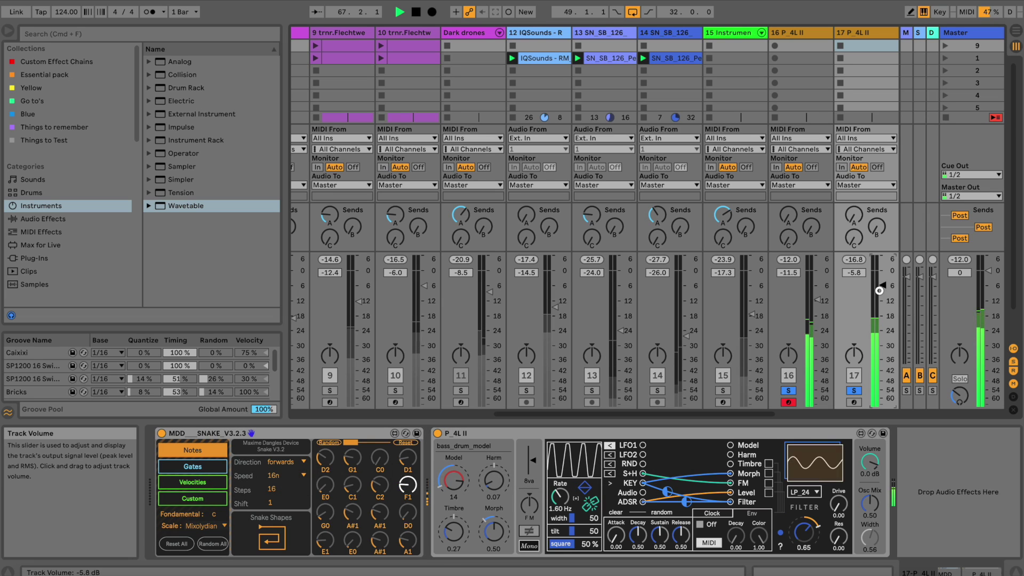
Show the Snake gates, set the synth's Timbre to 0.14 and audition snare_drum_model before returning to bass_drum_model
left_click(193, 467)
left_click_drag(457, 532, 455, 537)
left_click_drag(456, 483, 457, 480)
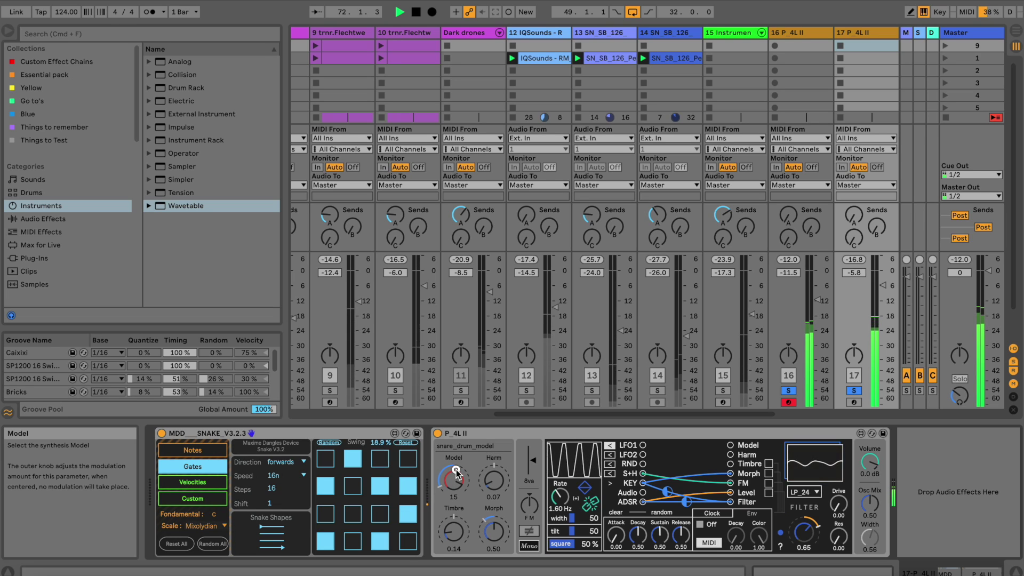
left_click_drag(457, 473, 457, 477)
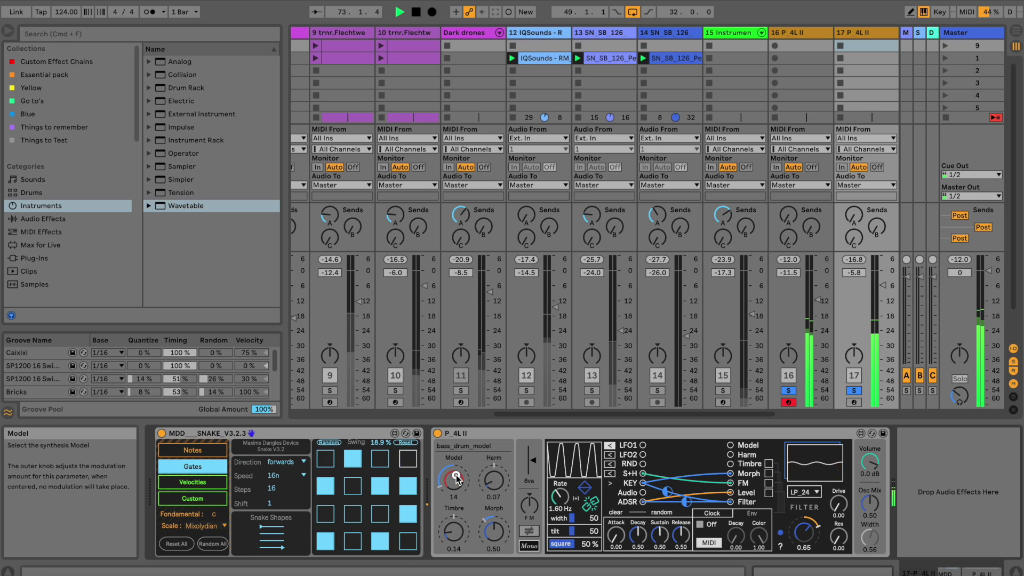
Open up the bass drum synth's filter with cutoff 0.96 and Drive 0.50
left_click_drag(808, 530, 808, 532)
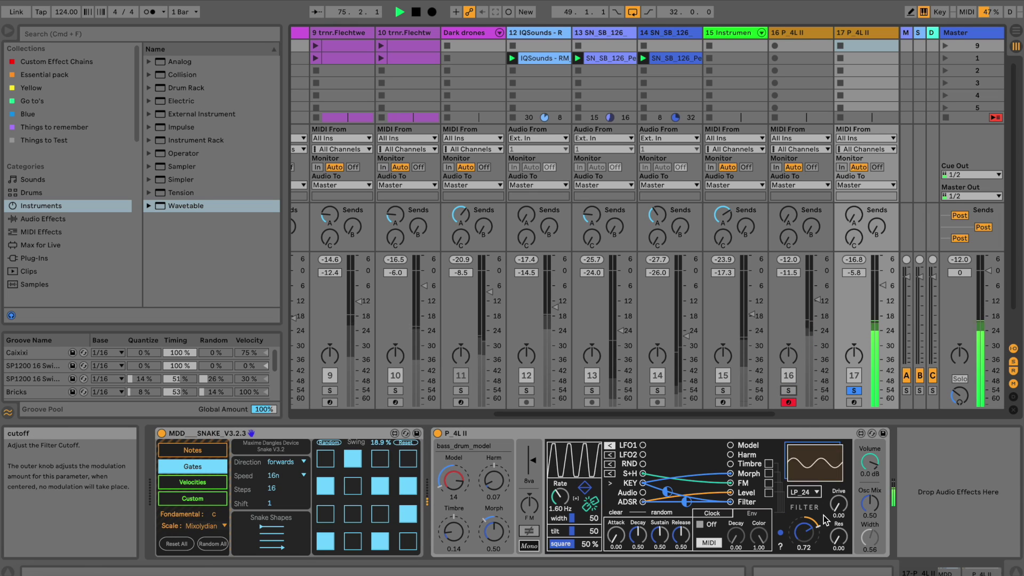
left_click_drag(838, 506, 839, 497)
left_click_drag(807, 531, 818, 519)
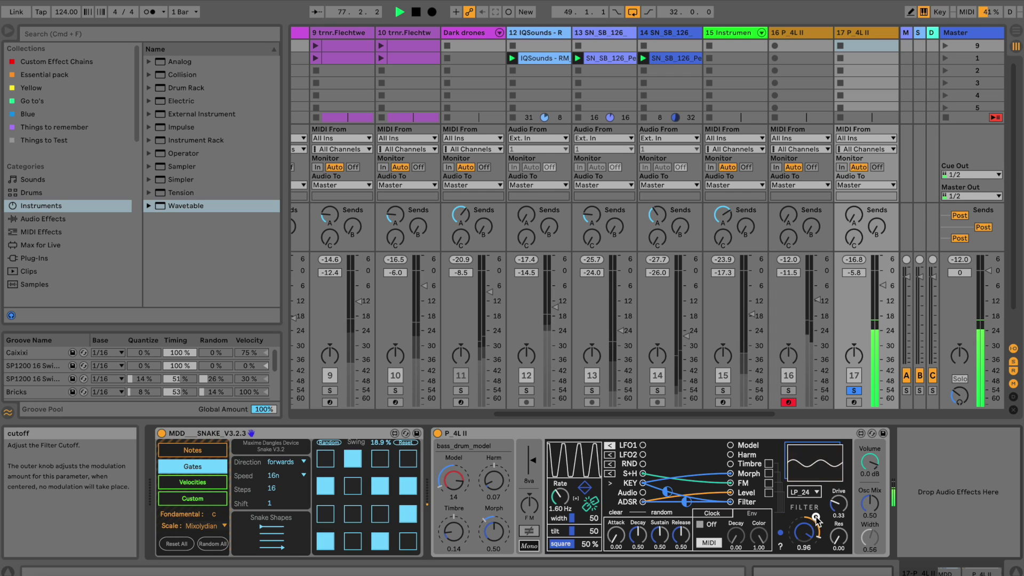
left_click_drag(817, 551, 818, 533)
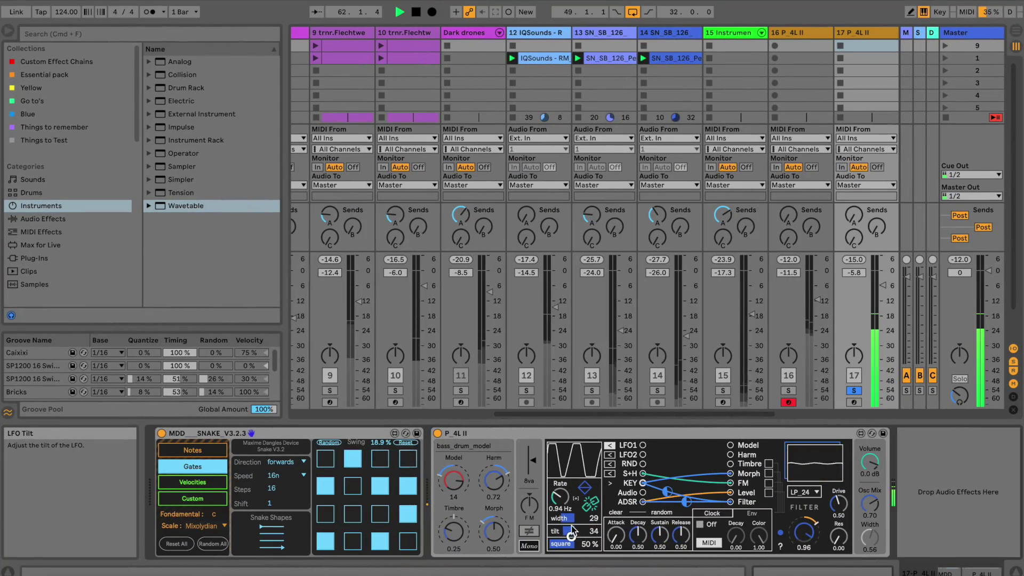
Set LFO1's square amount to 93% and the ADSR to attack 0.06, decay 0.33 and sustain 0.35
left_click_drag(570, 544, 617, 530)
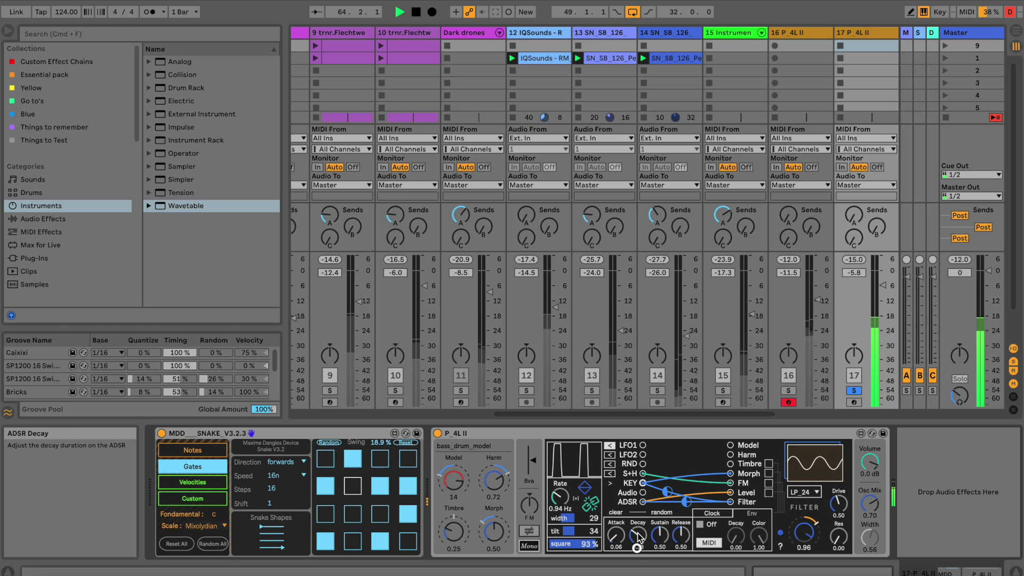
left_click_drag(658, 538, 659, 543)
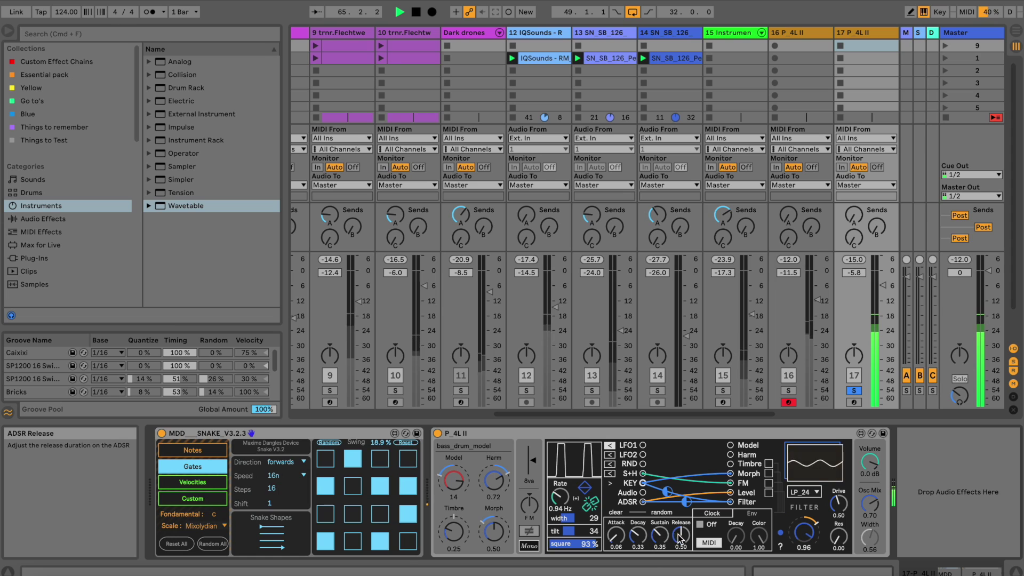
Try the synth's internal clock in Free and Sync modes with a sync rate of 4, and return to MIDI mode
left_click(708, 543)
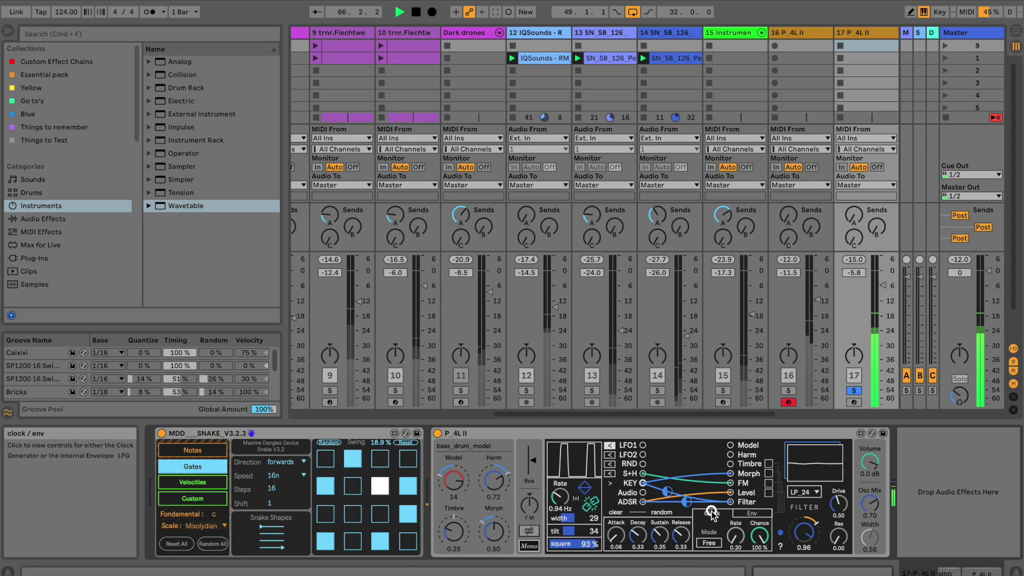
left_click(708, 542)
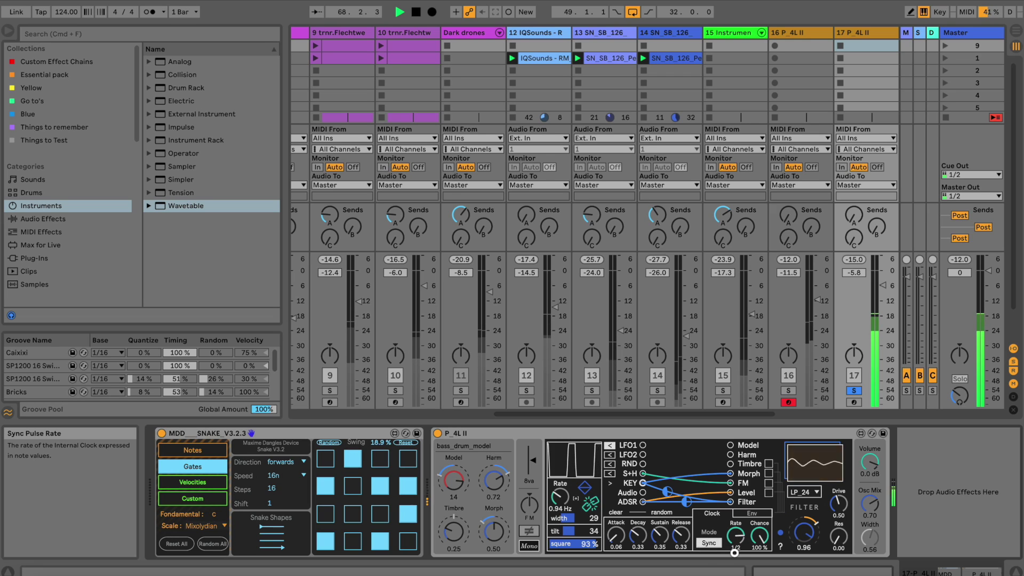
left_click_drag(737, 564, 737, 540)
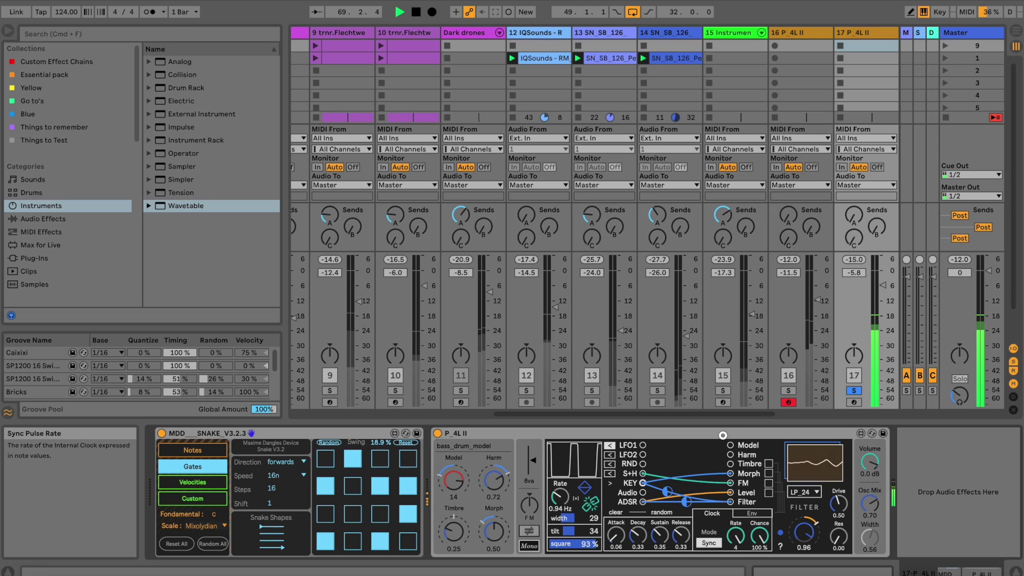
left_click(708, 542)
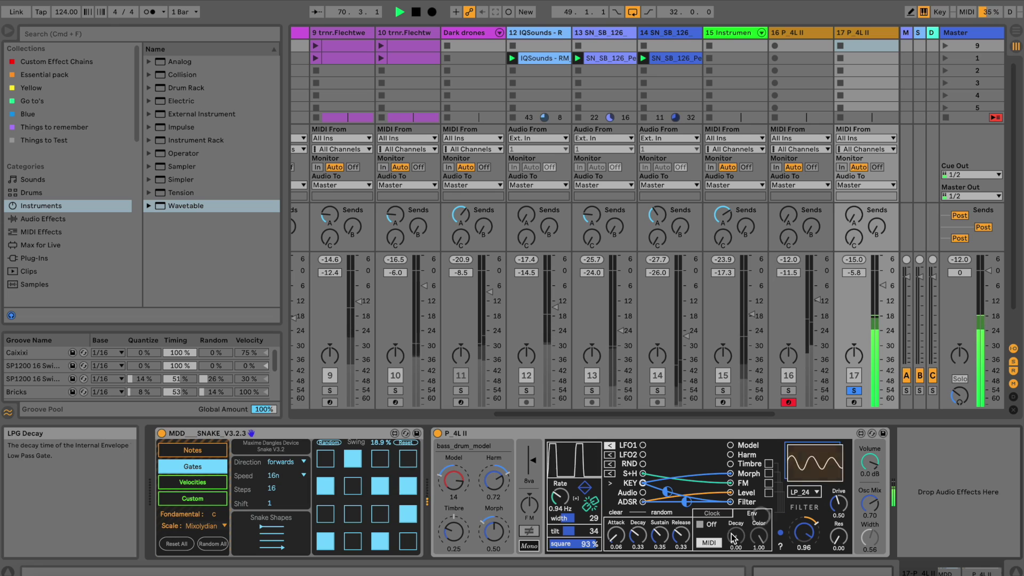
Turn on the internal low-pass gate envelope with Decay 0.24 and Color 0.39
left_click(700, 525)
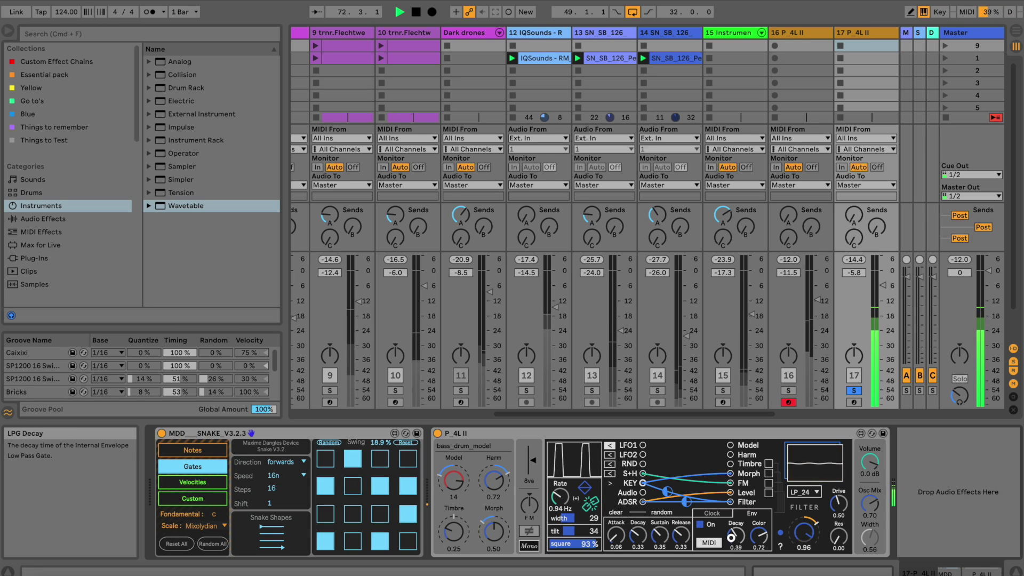
left_click_drag(731, 547, 764, 557)
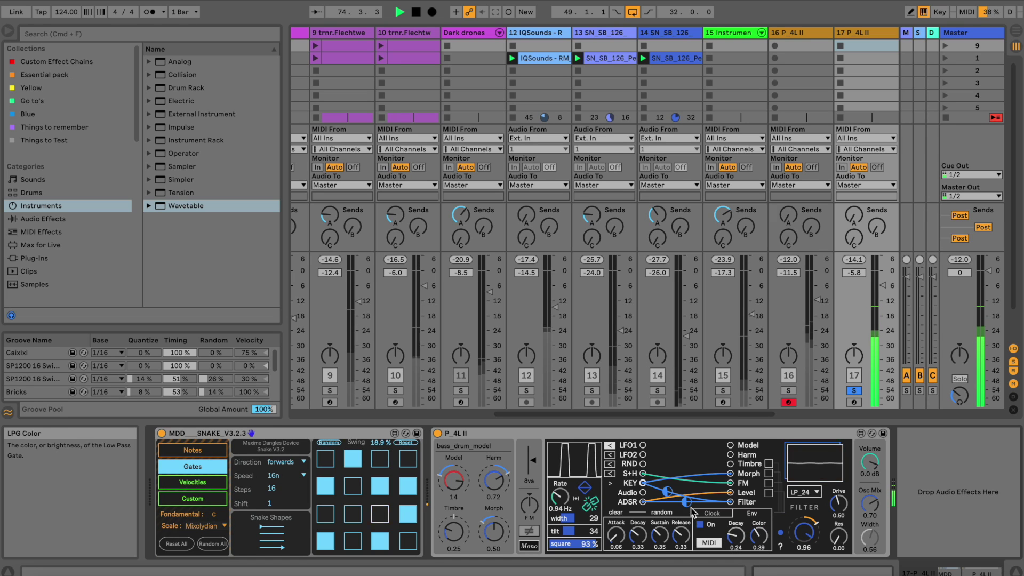
Reshape the bass drum sound with Timbre 0.64, Morph 0.78 and Harm 0.30
mouse_move(454, 531)
left_mouse_down()
mouse_move(459, 541)
mouse_move(460, 512)
left_mouse_up()
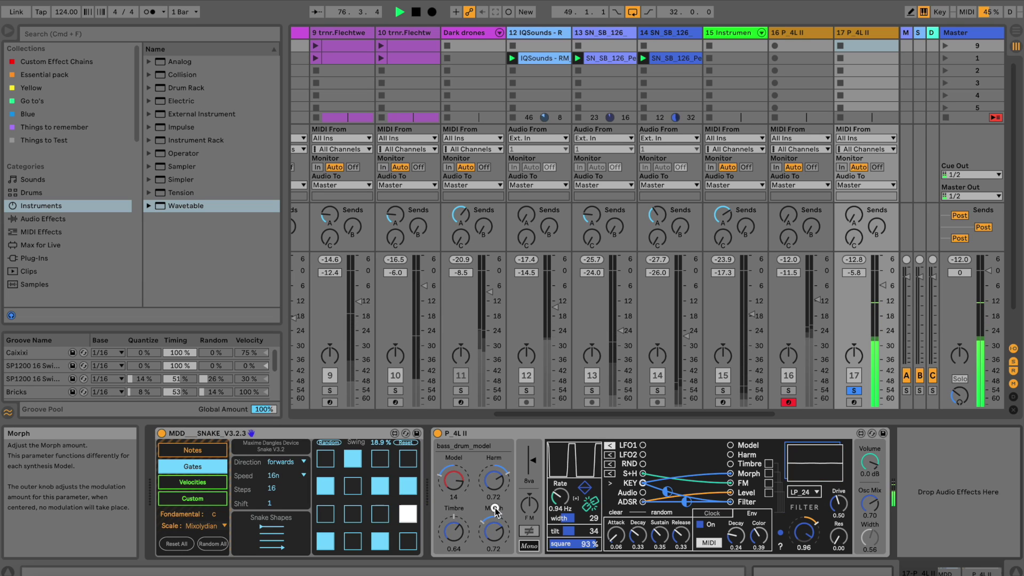
left_click_drag(495, 512, 496, 504)
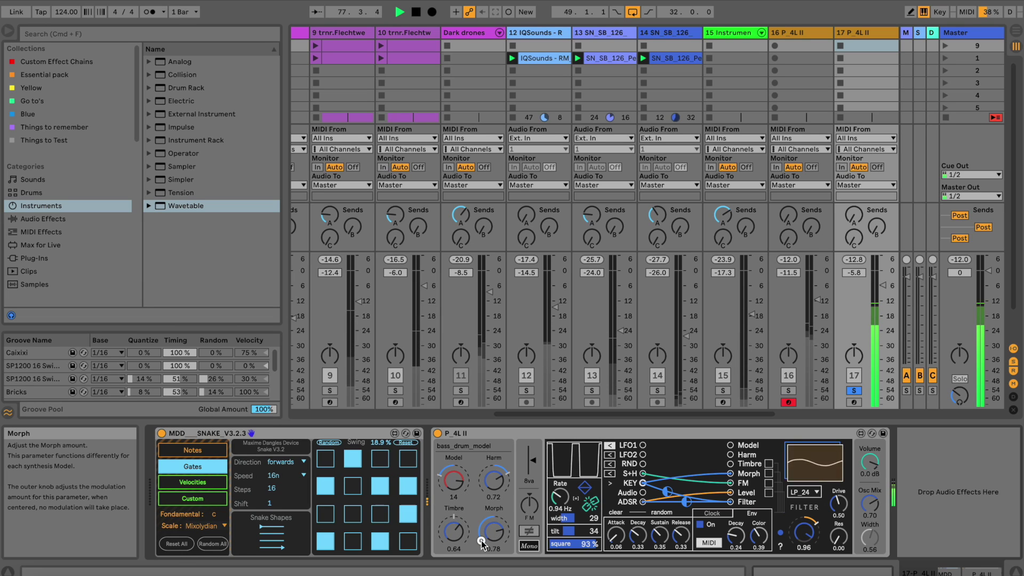
left_click_drag(497, 498, 502, 488)
Lower the filter cutoff to 0.48 and raise track 17's volume to -2.0 dB
left_click_drag(804, 533, 805, 556)
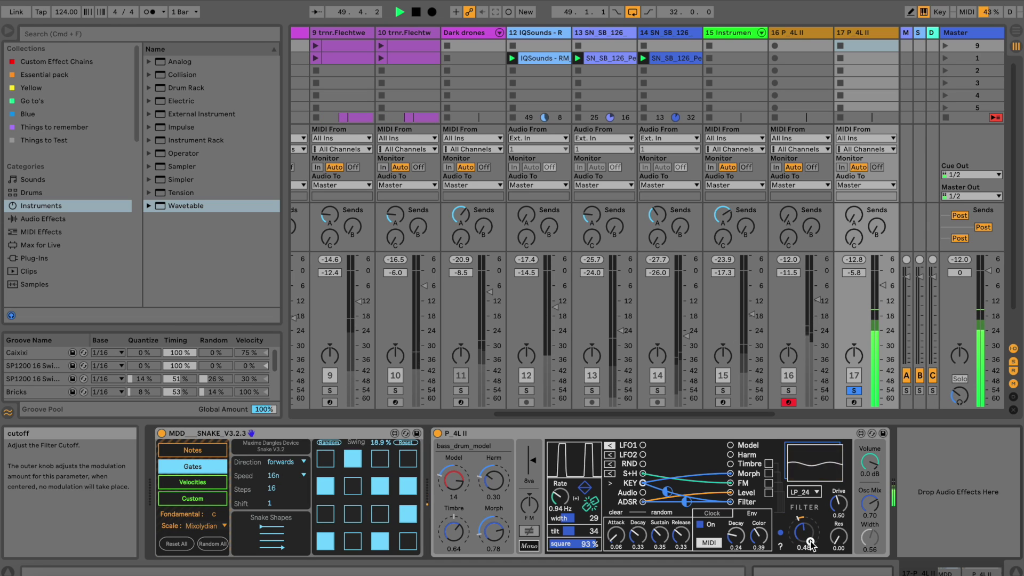
left_click_drag(883, 285, 883, 277)
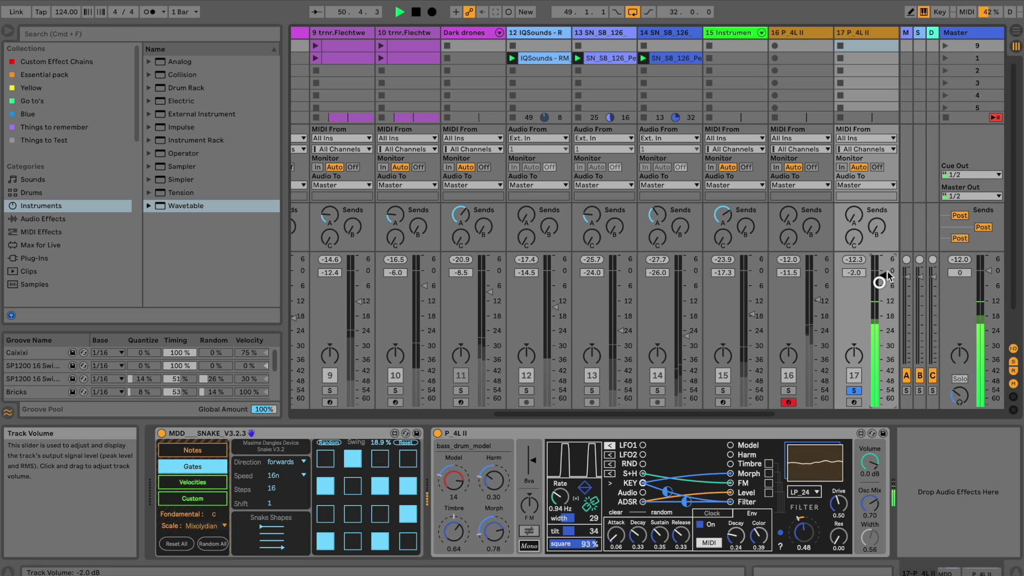
Show the Snake sequencer's notes and randomize them several times, keeping the Mixolydian scale
left_click(192, 450)
left_click(329, 443)
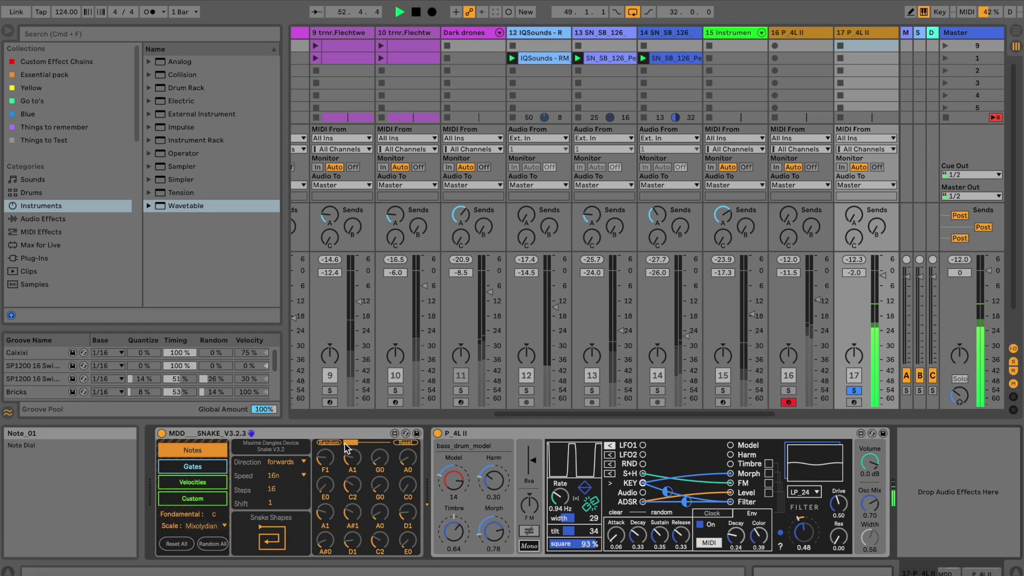
left_click(203, 527)
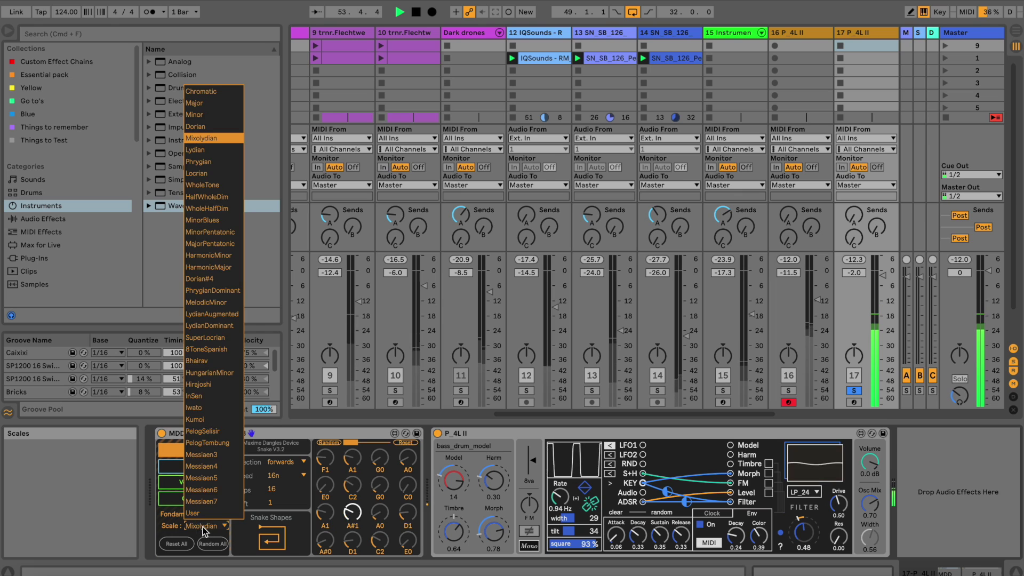
left_click(203, 528)
left_click(337, 442)
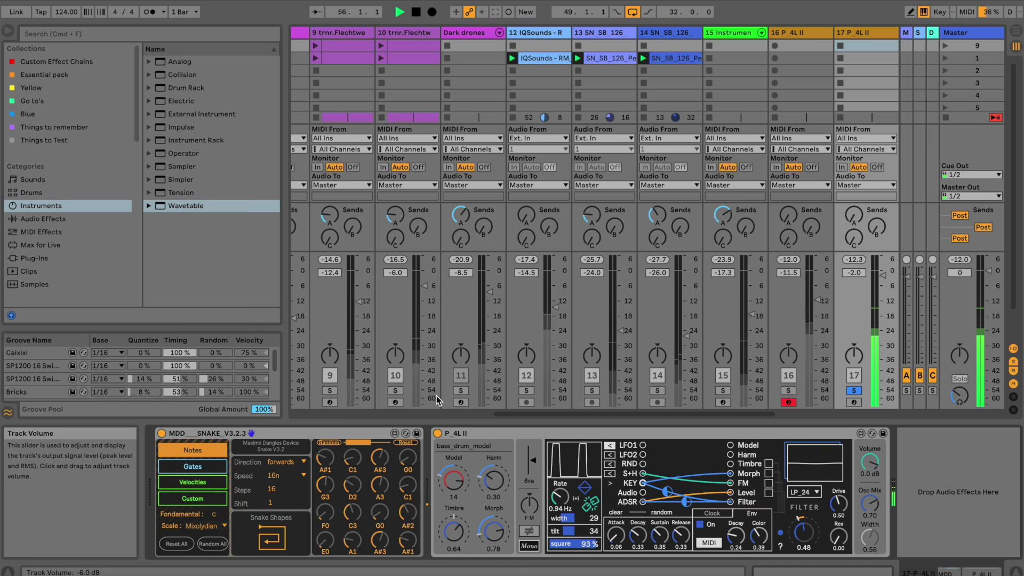
left_click(332, 443)
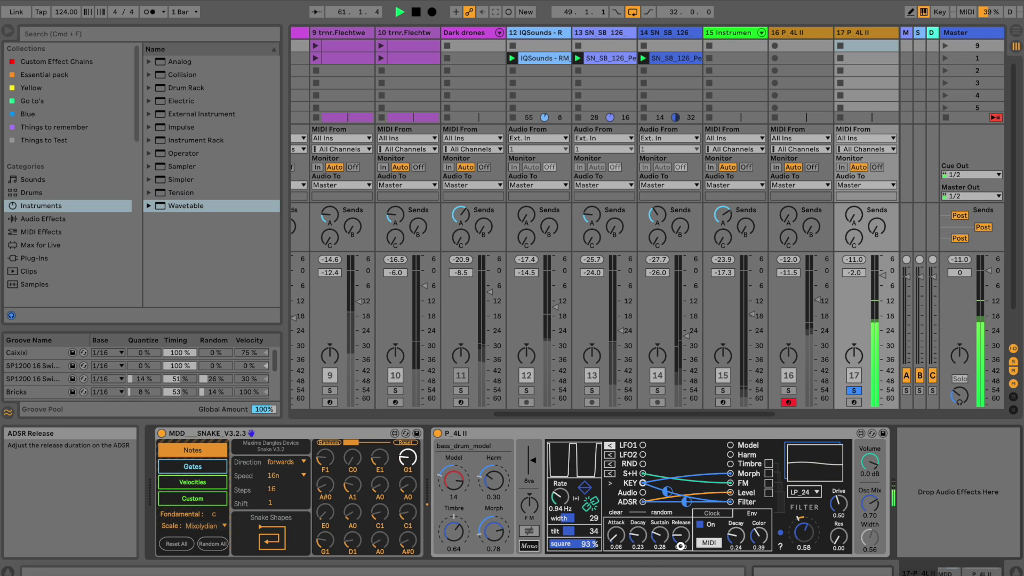
Raise track 17's volume to -0.8 dB, the synth's volume to 1.9 dB and its Osc Mix to 1.00, and increase the filter drive
left_click(879, 277)
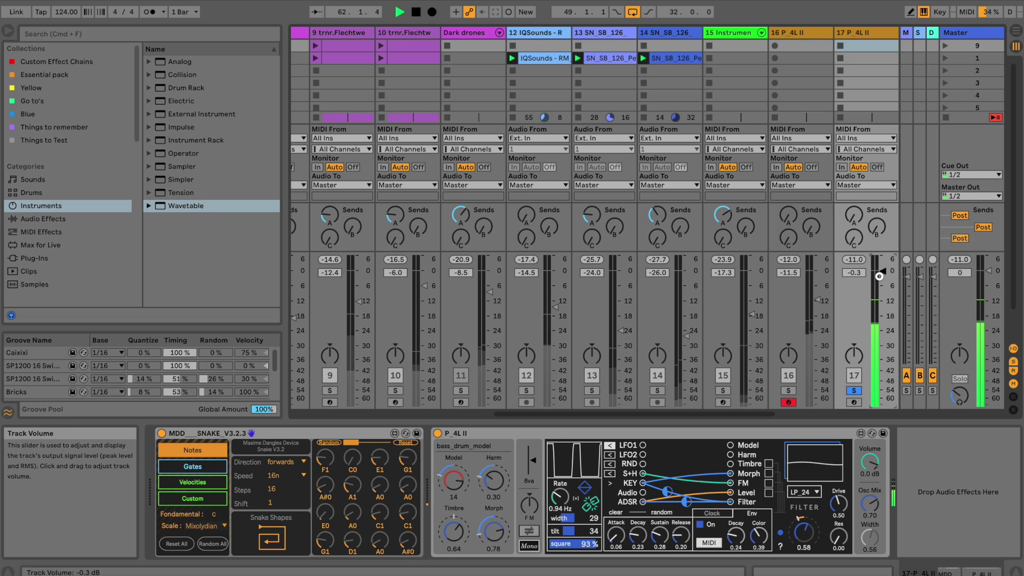
left_click_drag(873, 467, 873, 463)
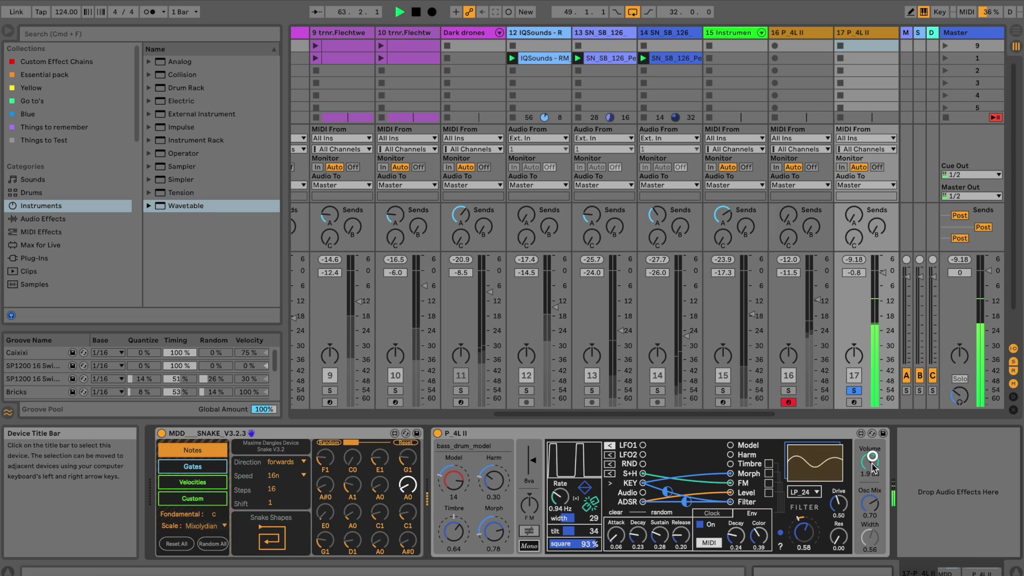
left_click_drag(870, 504, 839, 496)
Try the HP_12 filter type, settle on LP_12, and set filter Drive to 0.99 and resonance to 18.11
left_click(815, 493)
left_click(800, 514)
left_click(803, 492)
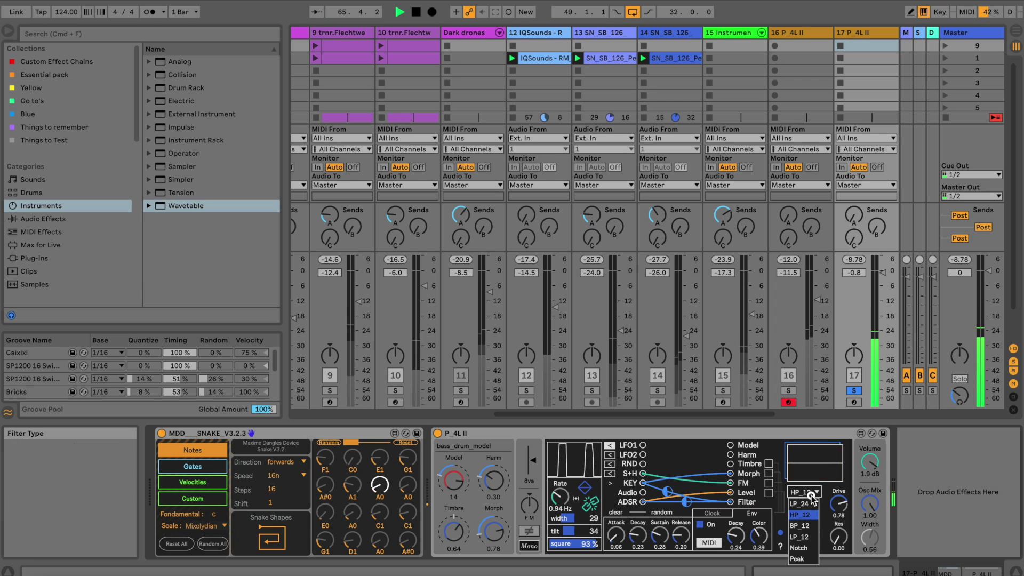
left_click(802, 537)
left_click_drag(839, 501, 839, 491)
left_click_drag(842, 540, 842, 550)
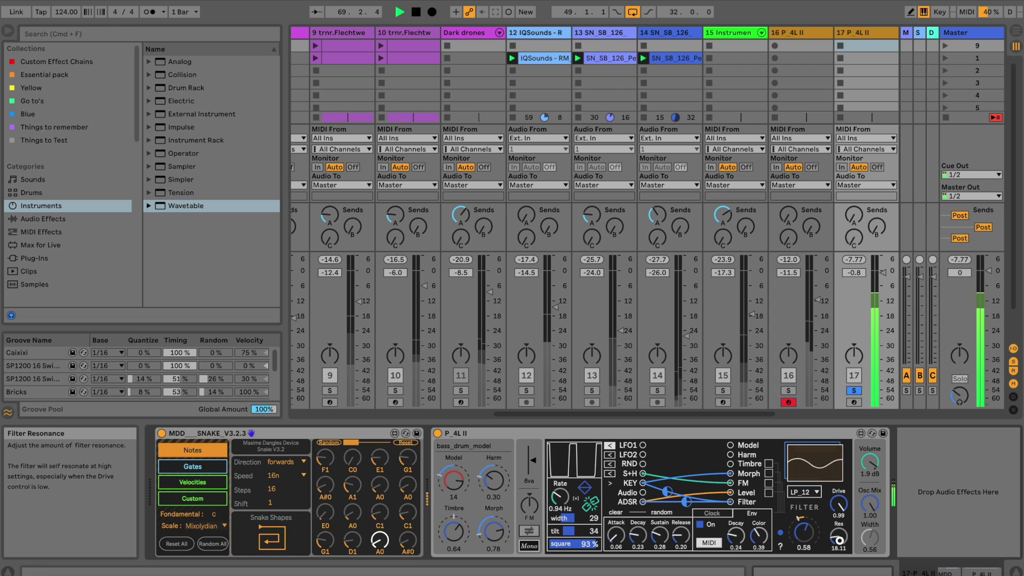
Tighten the bass drum with ADSR Decay 0.15 and Sustain 0.22, set Morph to 0.59 and Timbre to 0.30, and adjust Harm
left_click_drag(661, 535, 661, 539)
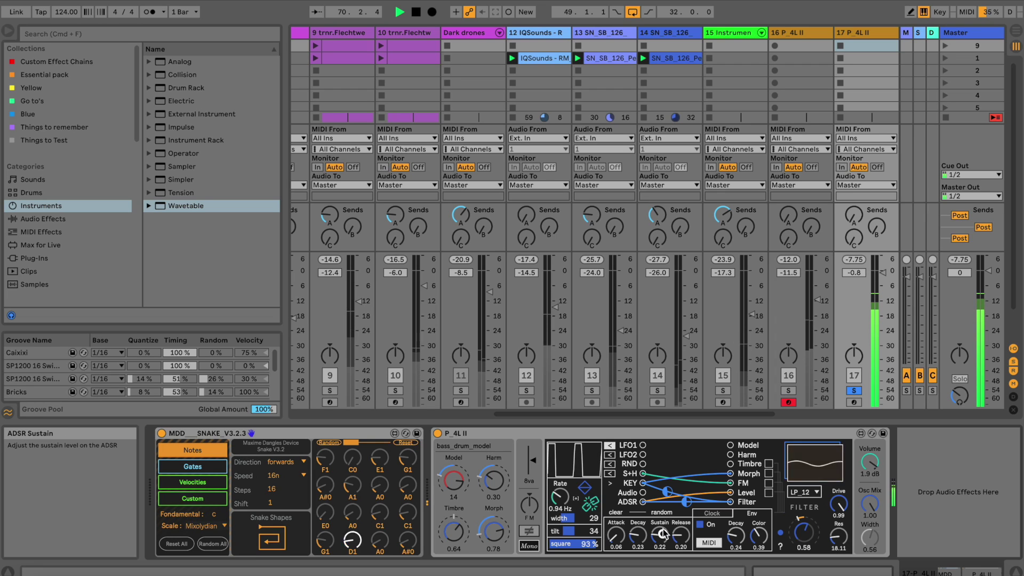
left_click_drag(638, 536, 638, 542)
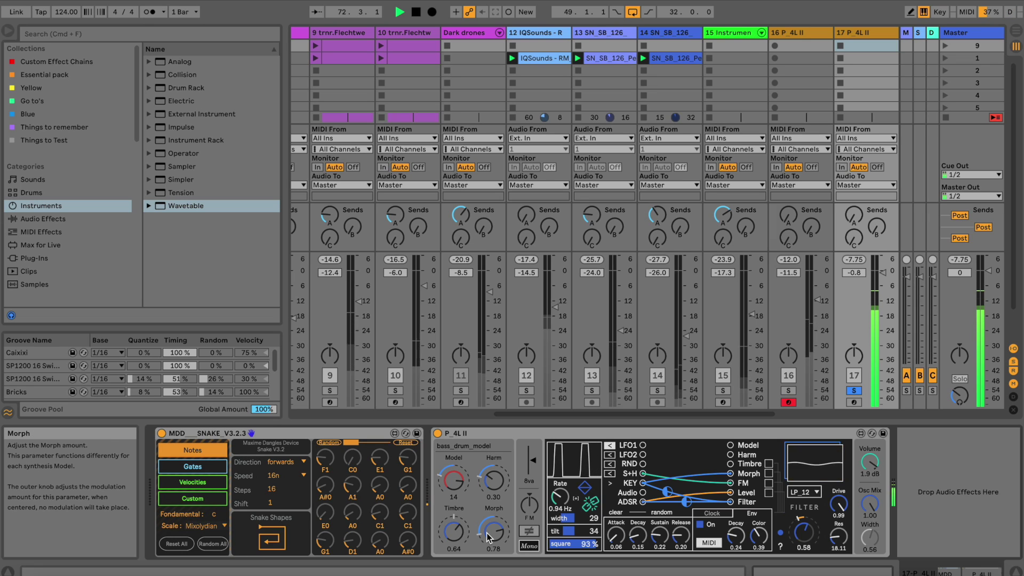
mouse_move(495, 548)
left_mouse_down()
mouse_move(491, 512)
mouse_move(495, 545)
mouse_move(459, 525)
mouse_move(463, 504)
mouse_move(464, 563)
mouse_move(464, 552)
left_mouse_up()
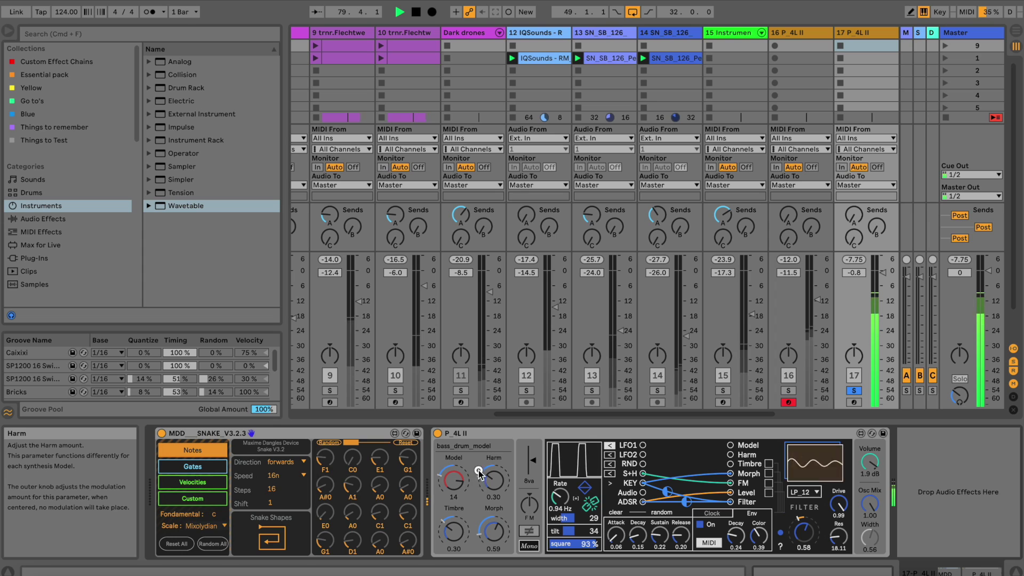
mouse_move(486, 487)
left_mouse_down()
mouse_move(495, 435)
mouse_move(491, 467)
left_mouse_up()
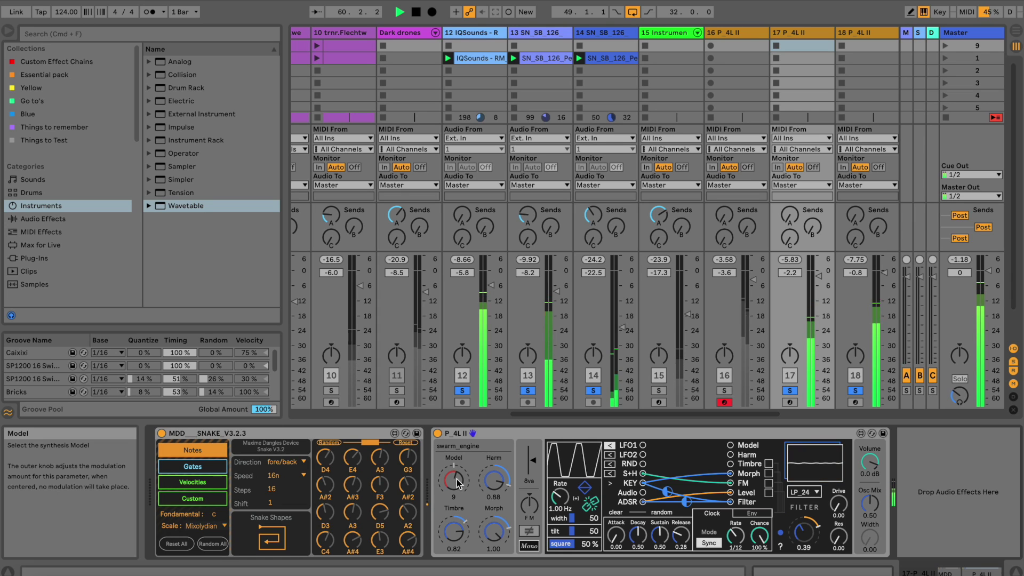
Audition several synthesis models on track 17's synth, switch it to Poly and settle on the particle_noise model
left_click_drag(458, 482, 458, 488)
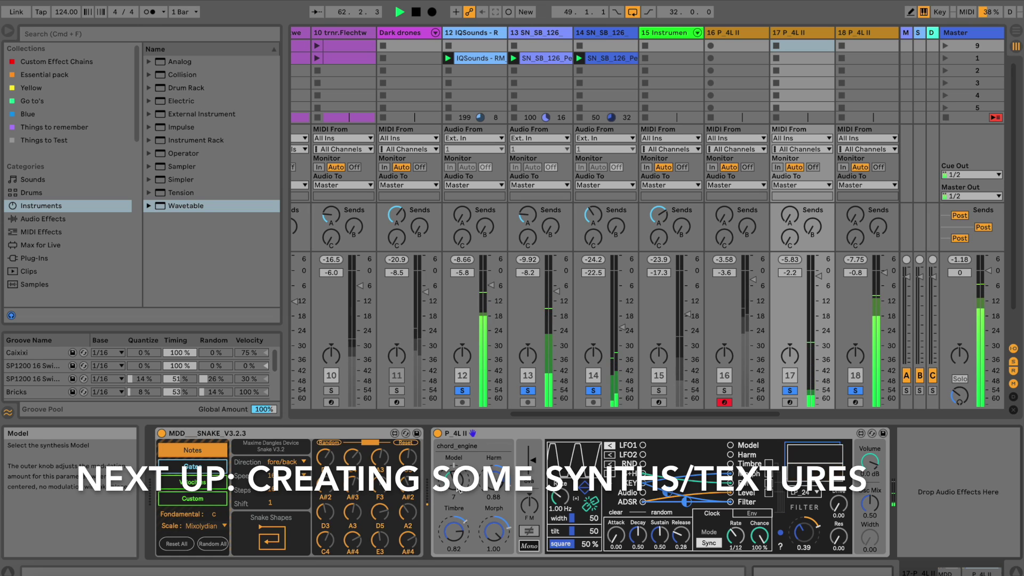
left_click_drag(457, 488, 459, 492)
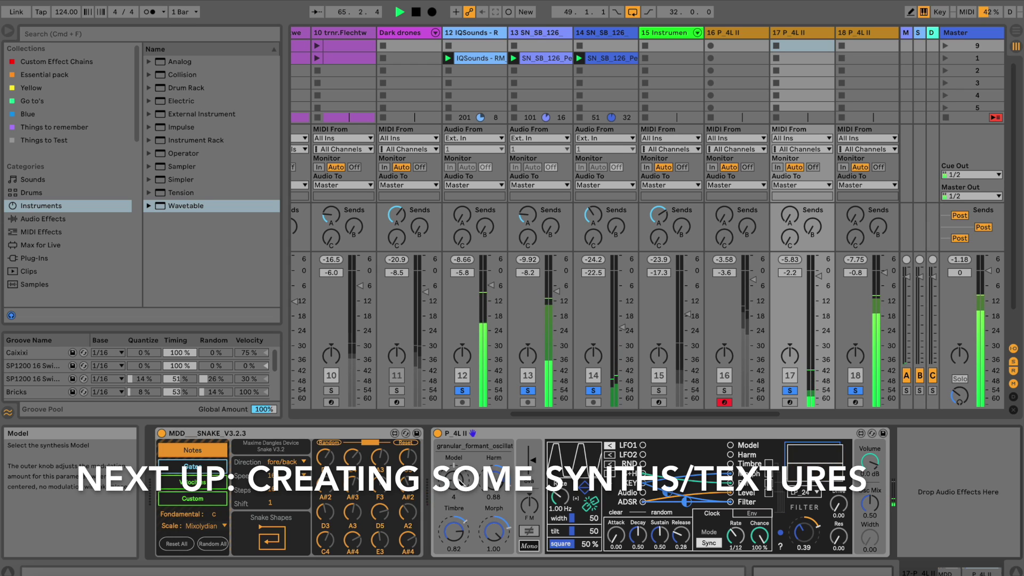
left_click_drag(460, 490, 459, 444)
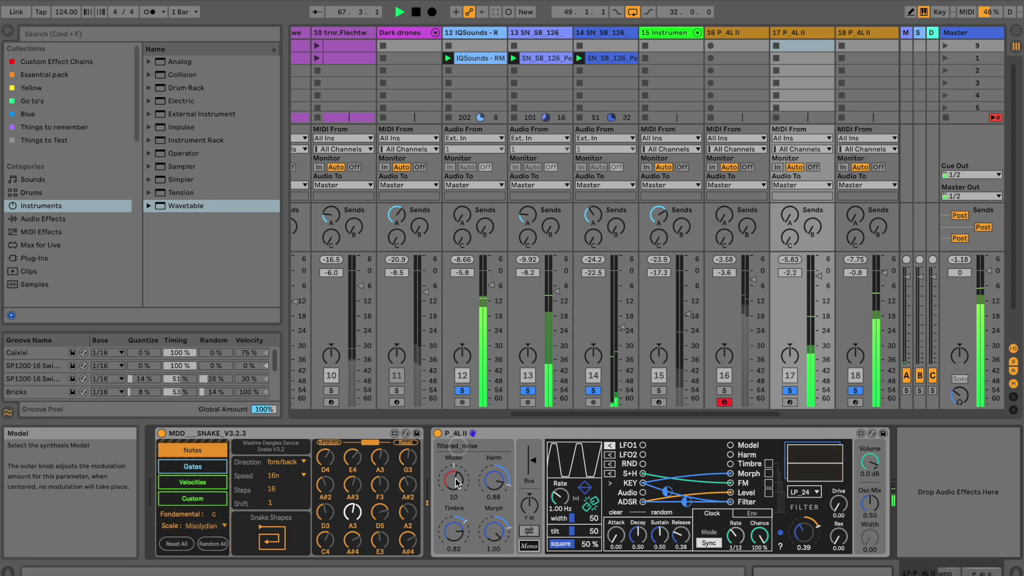
left_click(528, 548)
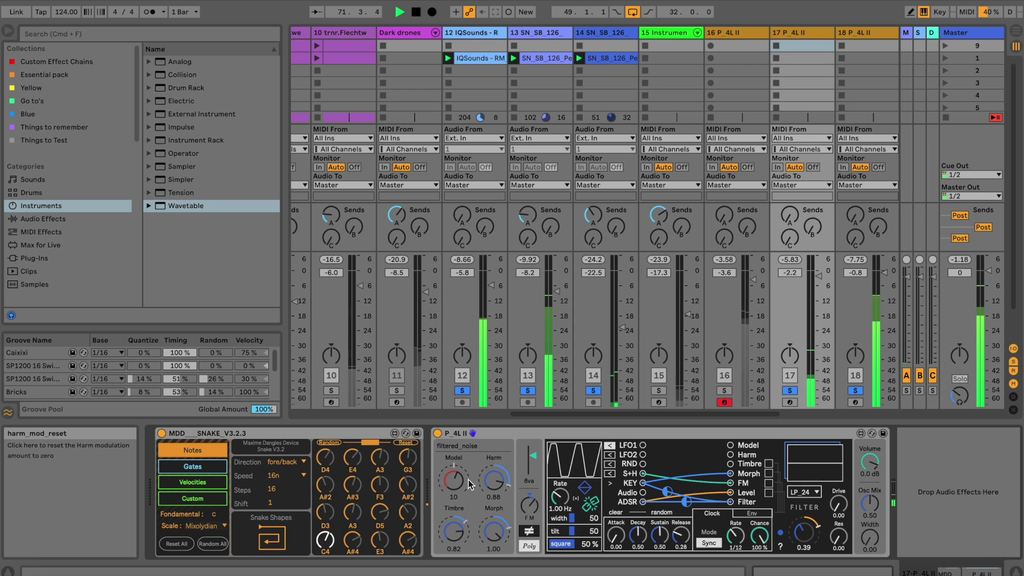
left_click_drag(462, 481, 463, 479)
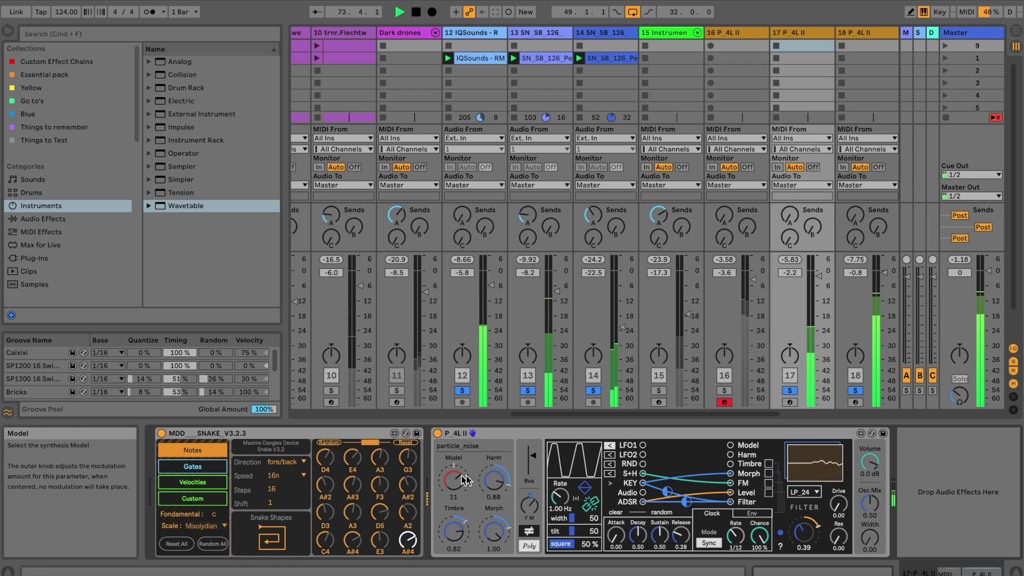
Patch LFO2 to Harm in the modulation patchbay and set the LFO2 rate to 2.51 Hz
left_click_drag(725, 456, 646, 456)
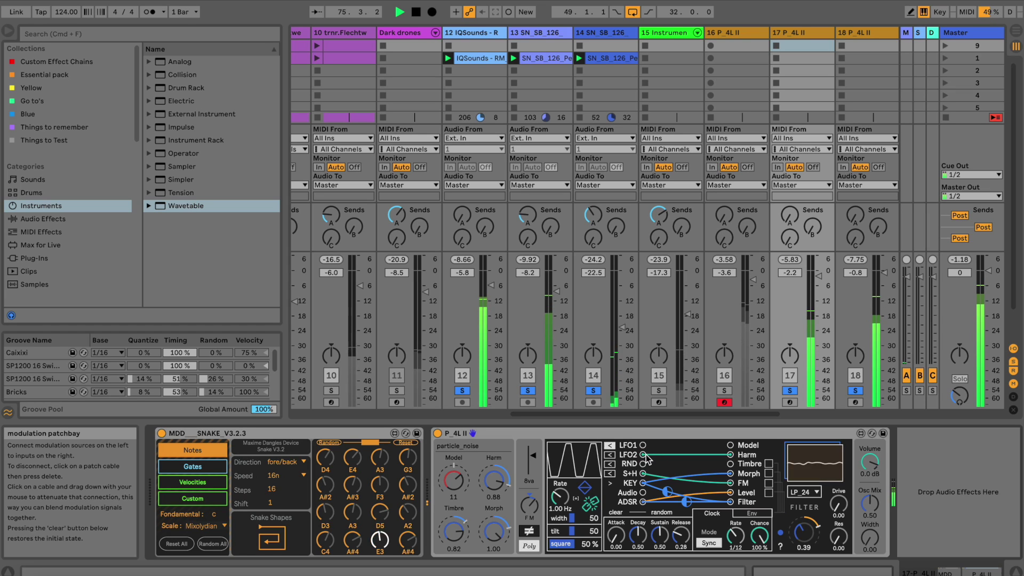
left_click(609, 455)
left_click_drag(566, 498, 564, 484)
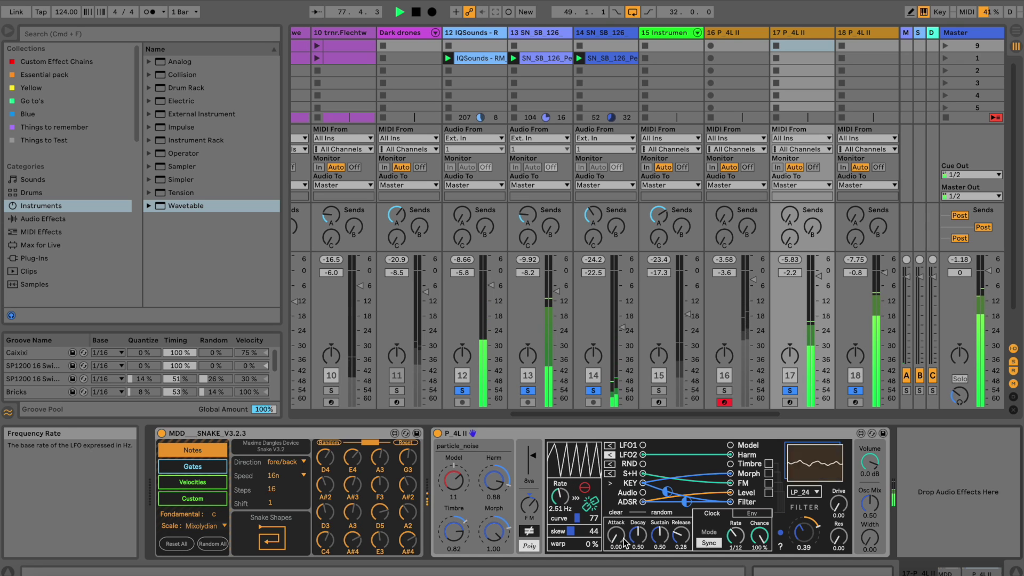
Set ADSR Decay to 0.57, Sustain to 0.75 and Release to 0.33, and open the filter cutoff to 0.67 with Drive 0.31
left_click_drag(638, 536, 680, 503)
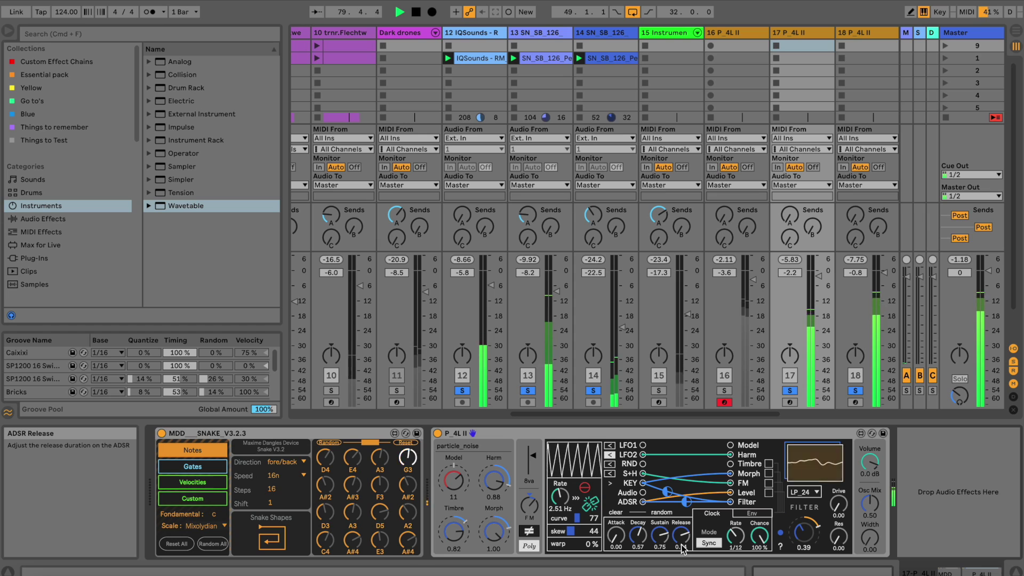
left_click_drag(681, 557, 682, 569)
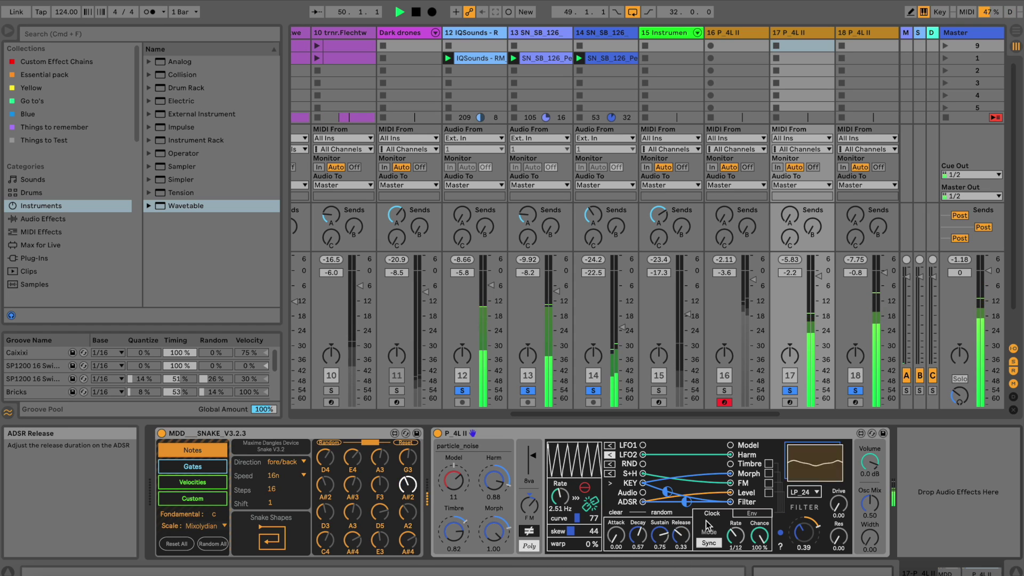
left_click_drag(802, 526, 801, 515)
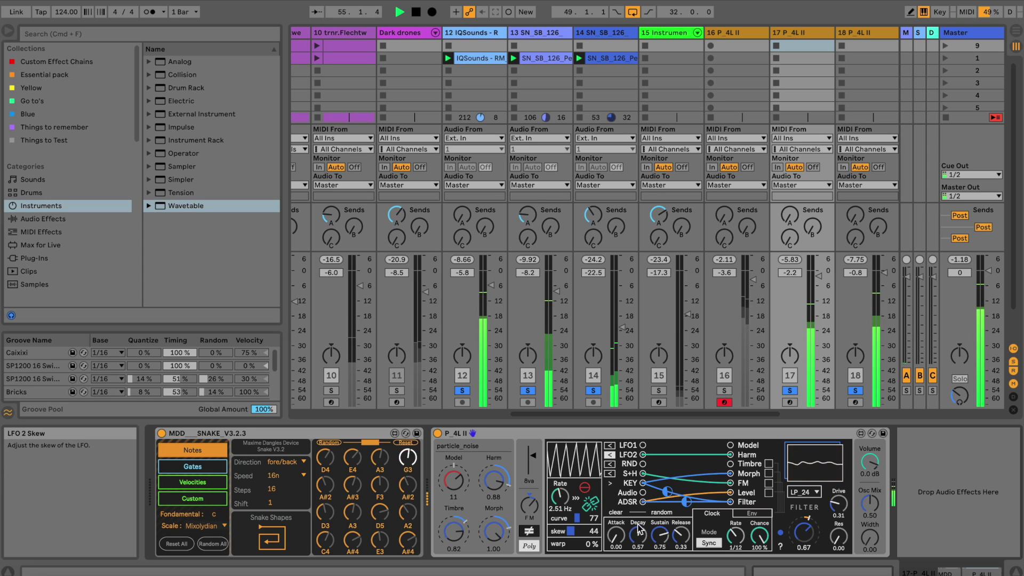
Set the internal envelope's Decay to 0.19 and make it the modulation source for Timbre, Morph, FM and Level
left_click(753, 514)
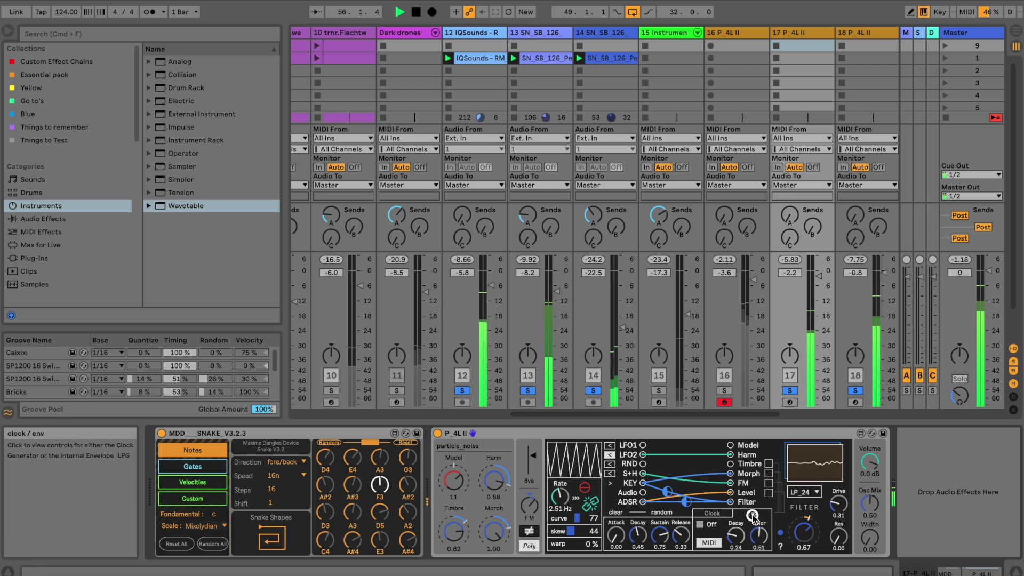
left_click_drag(752, 535, 753, 540)
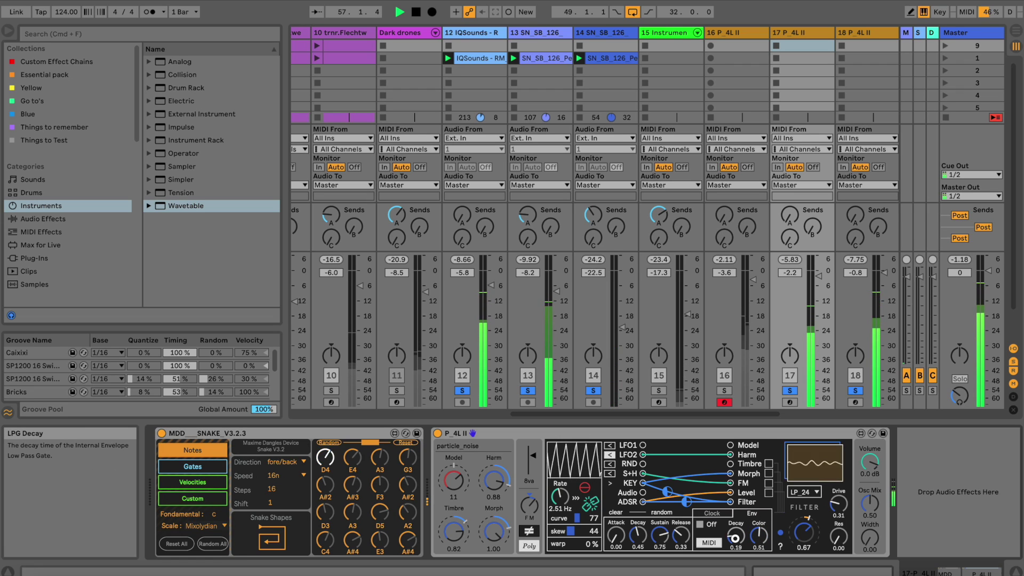
left_click(769, 464)
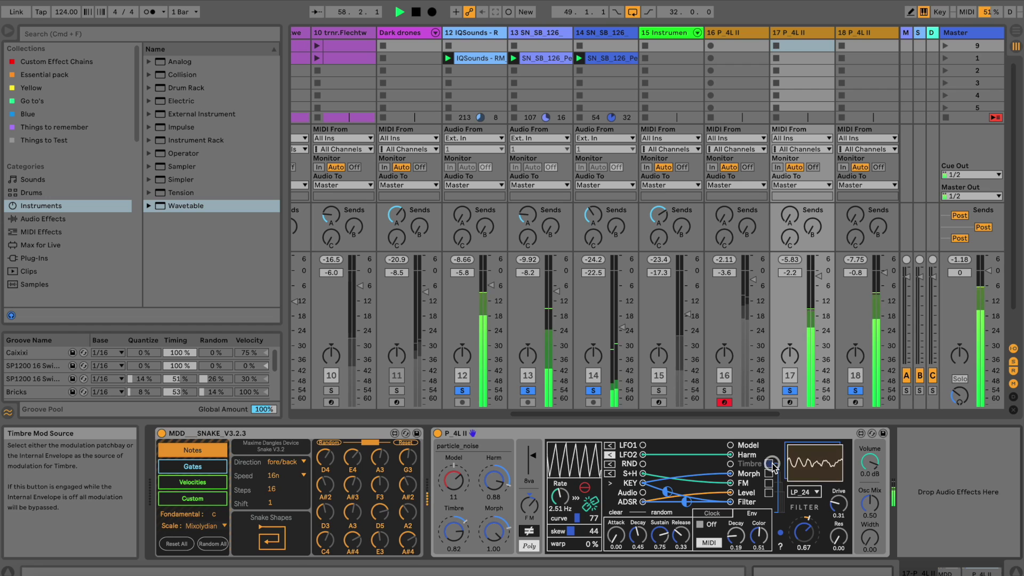
left_click(770, 474)
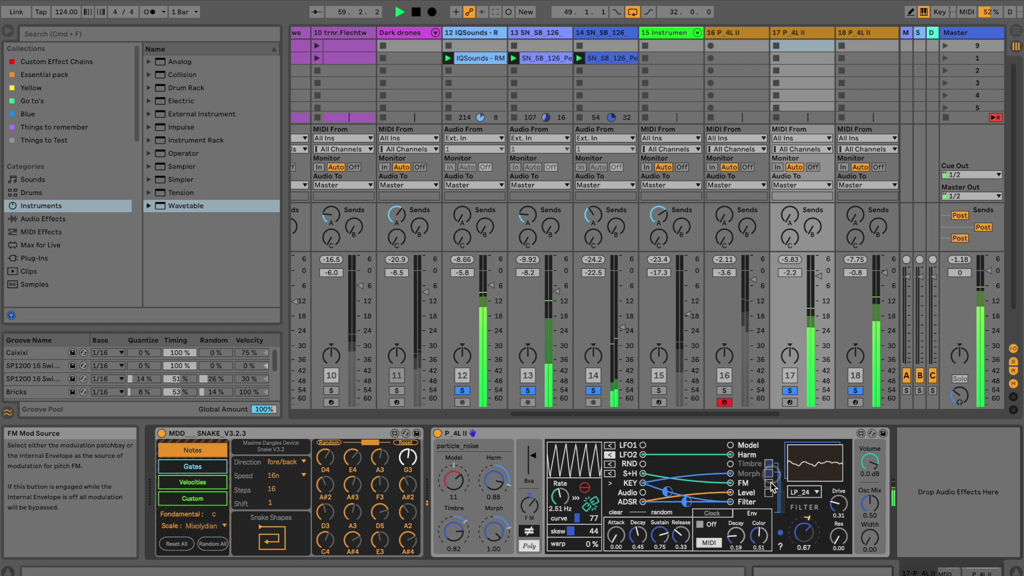
left_click(769, 493)
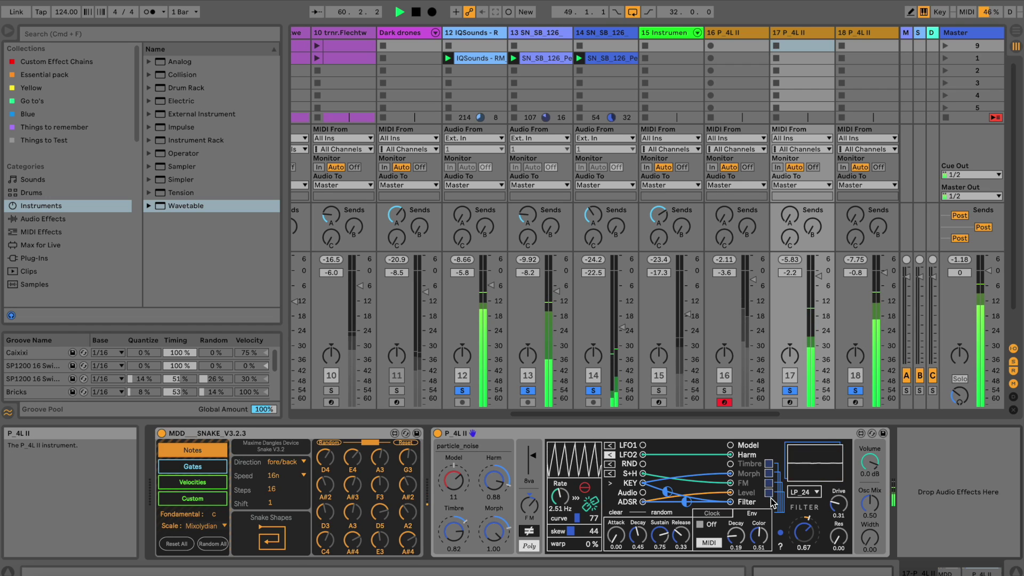
Choose the inharmonic_string model with ADSR Decay 0.33, Sustain 0.86, Release 0.56 and Harm 0.62, and set LFO2's warp to 24%
left_click_drag(638, 536, 682, 515)
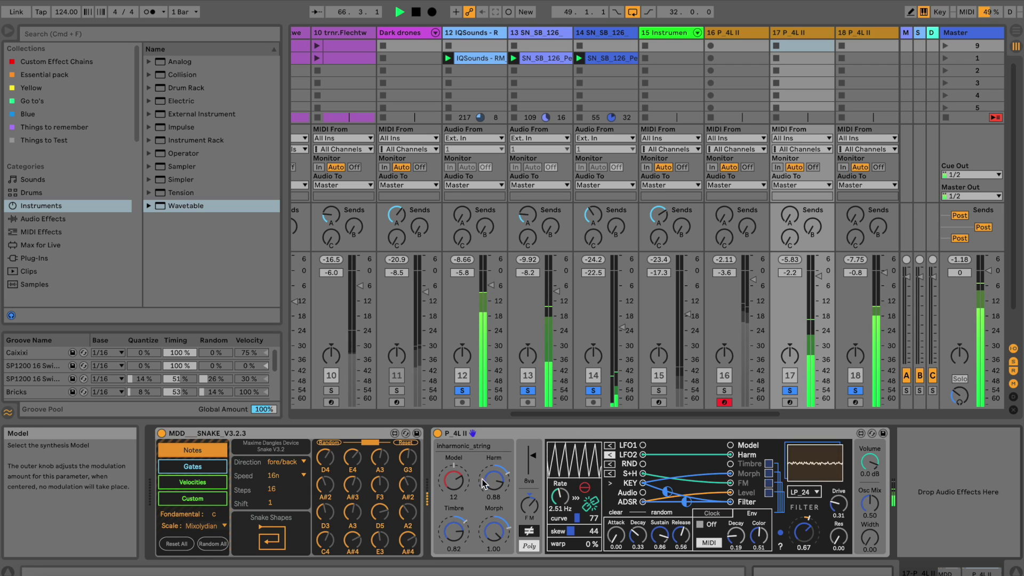
left_click_drag(501, 486, 505, 480)
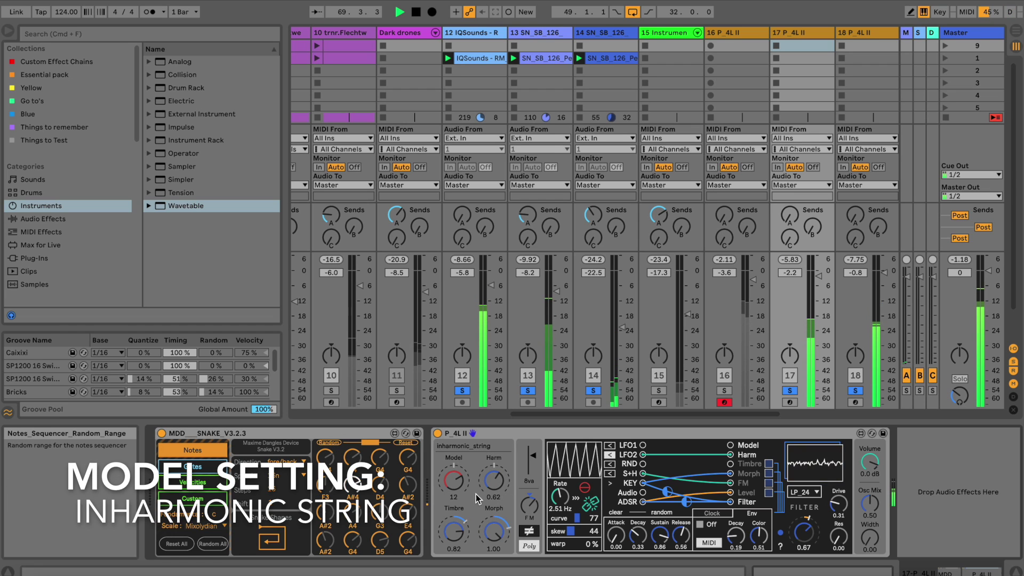
left_click_drag(555, 545, 566, 544)
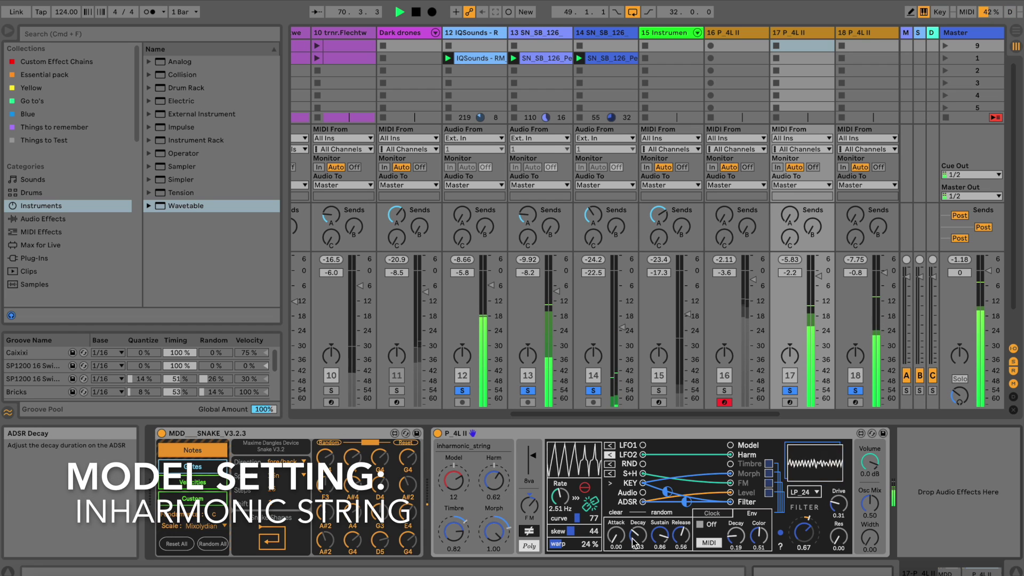
Shorten the ADSR to Decay 0.22, Sustain 0.32, Release 0.28, set internal envelope Decay 0.08 and Color 0.22, and lower the filter cutoff to 0.53
left_click_drag(660, 537, 682, 556)
left_click_drag(736, 536, 763, 563)
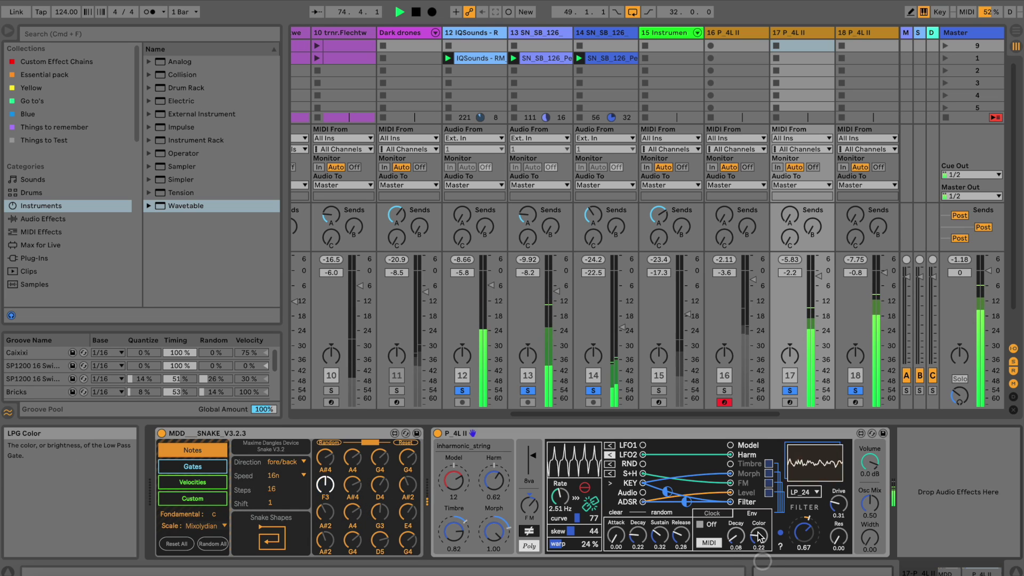
left_click_drag(807, 533, 808, 543)
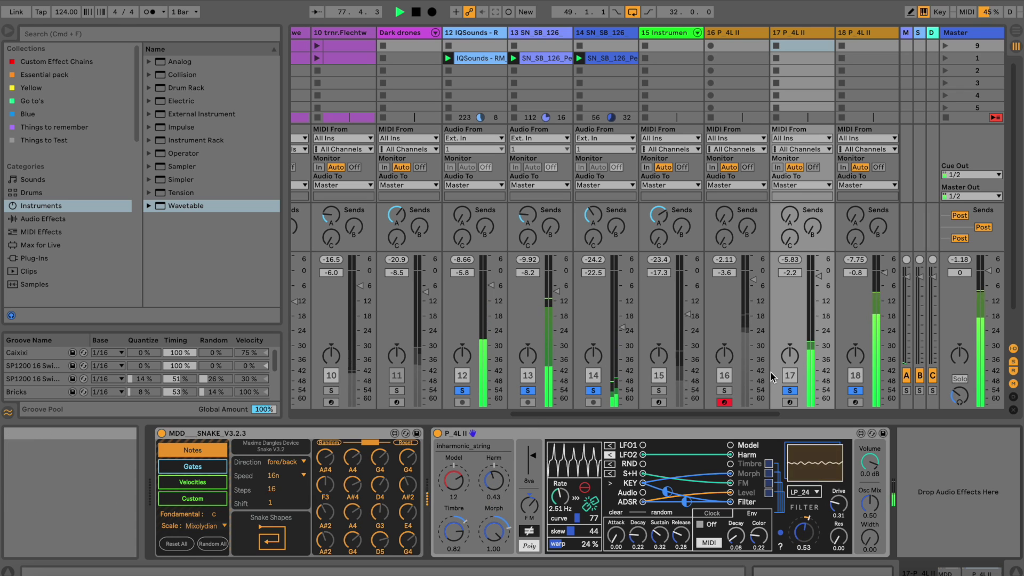
Set the synth's volume to 2.5 dB, filter Drive to 0.49, resonance to 29.13 and stereo Width to 0.79
key("XF86AudioRaiseVolume")
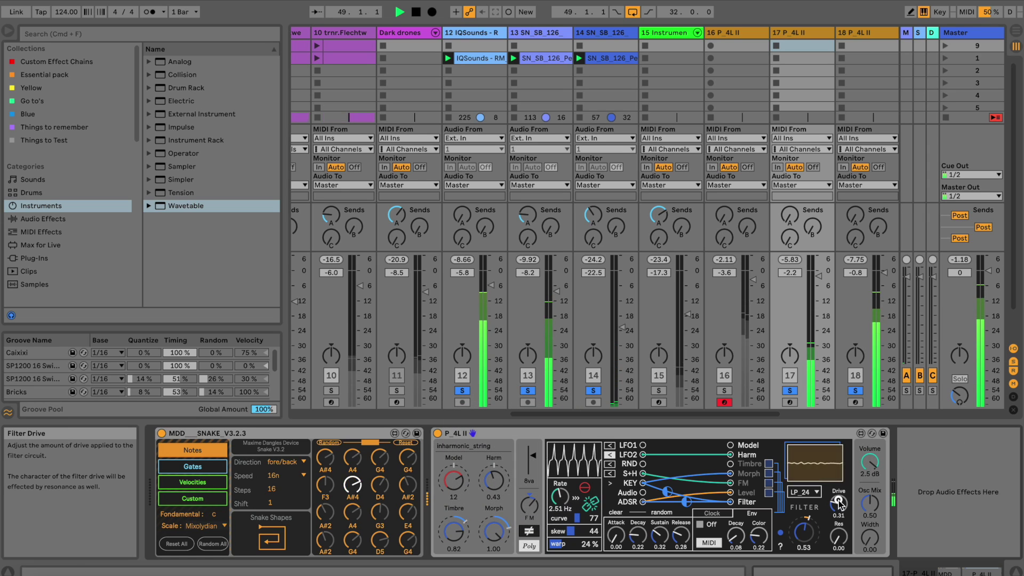
left_click_drag(839, 534, 841, 506)
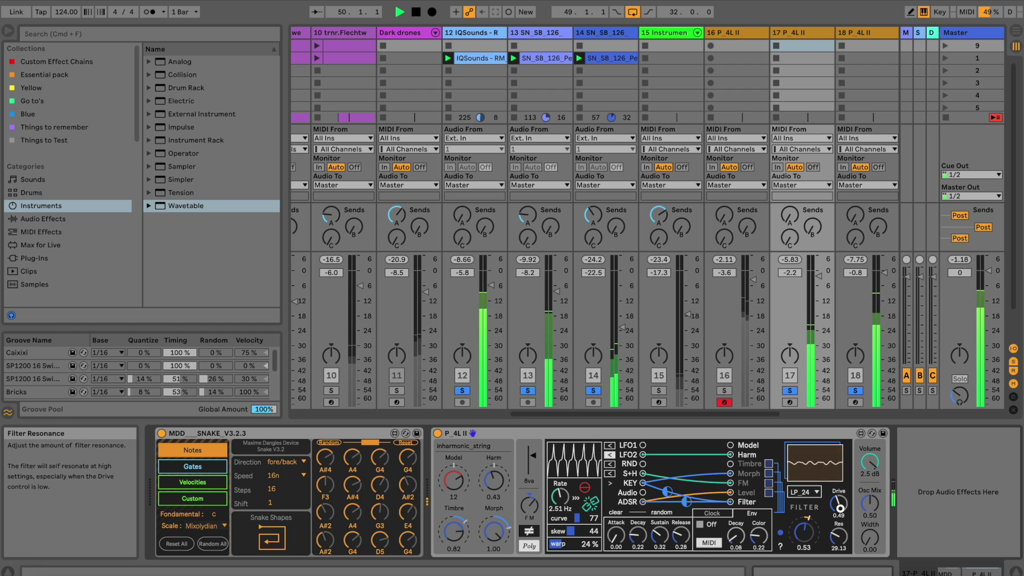
left_click_drag(875, 527, 875, 488)
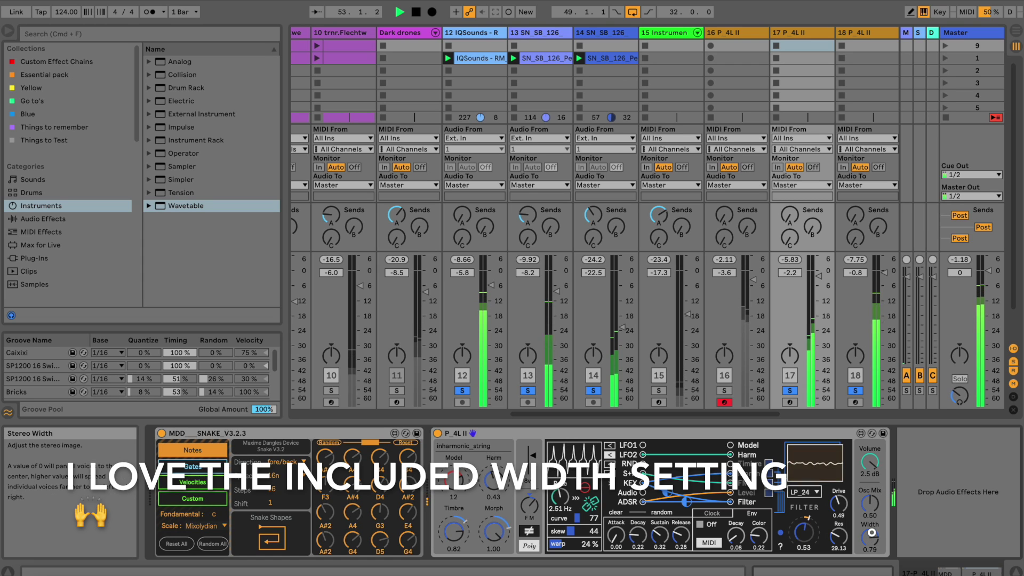
Set the inharmonic_string synth's stereo Width to 0.80 and lower its filter cutoff to 0.47
left_click_drag(872, 537, 871, 533)
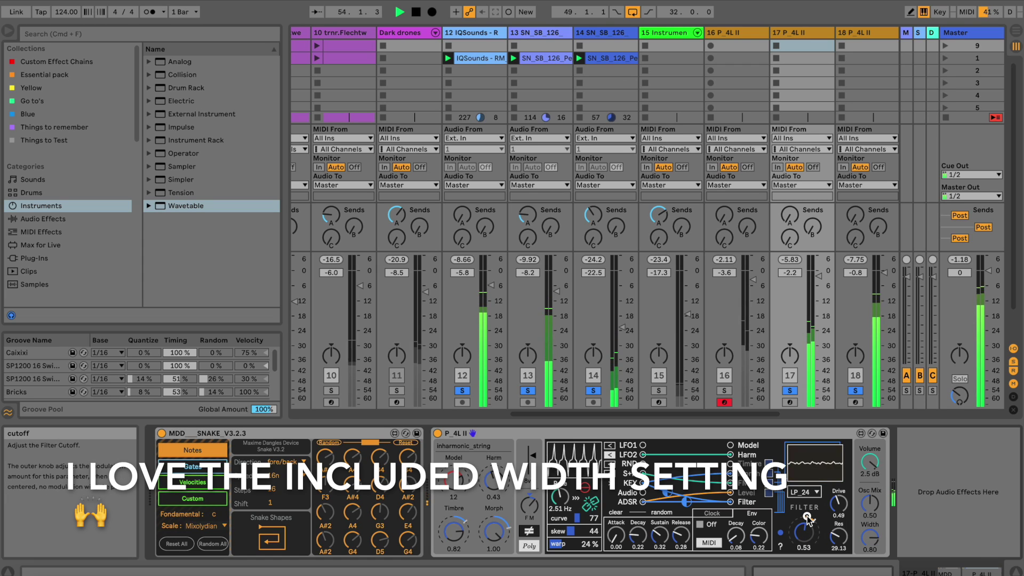
left_click_drag(808, 519, 806, 533)
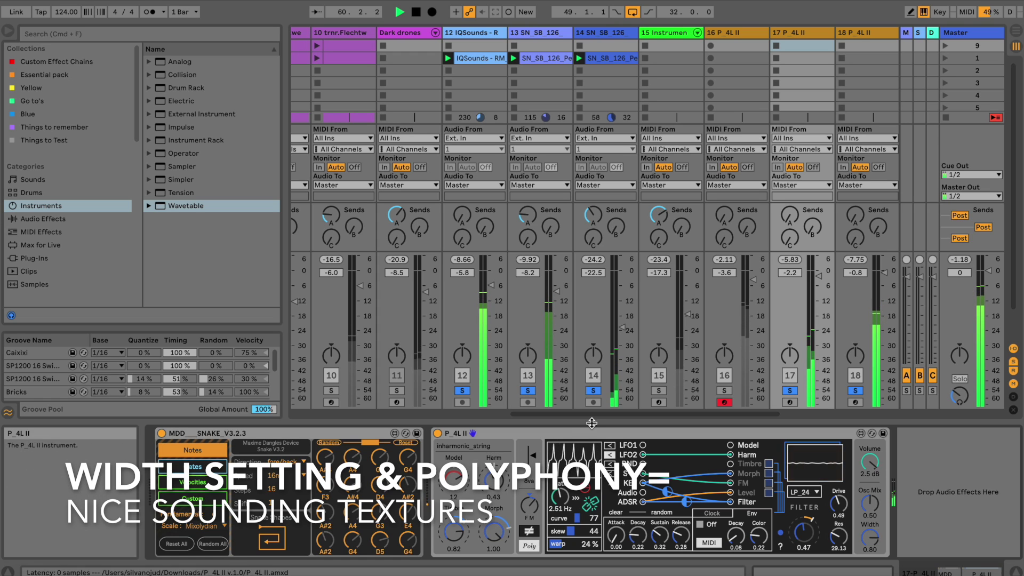
Bring tracks 21 and 22 into the mix by soloing both alongside the already soloed tracks
scroll(672, 415, "right", 1)
left_click_drag(671, 415, 767, 414)
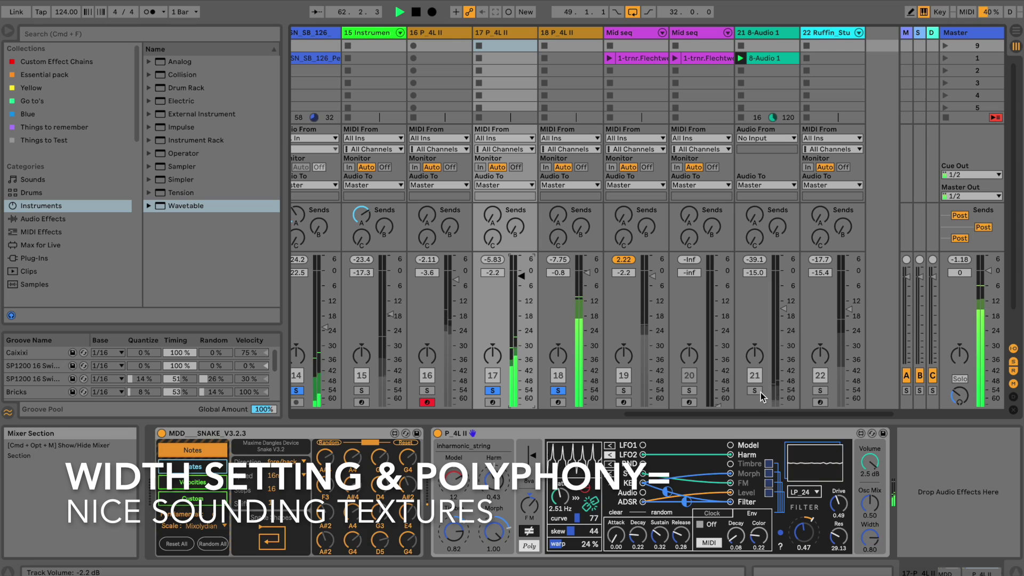
left_click(820, 391)
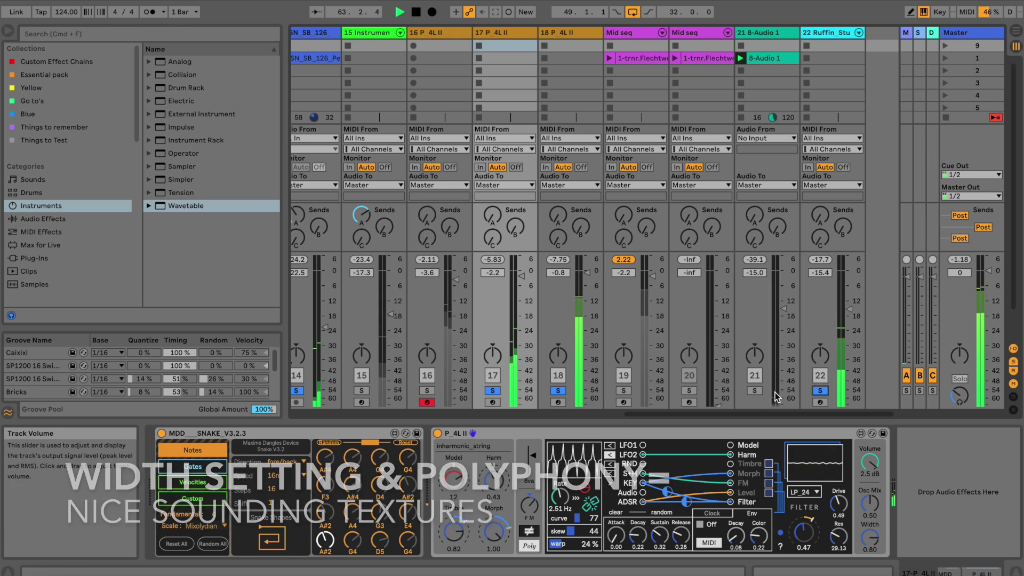
left_click(754, 390)
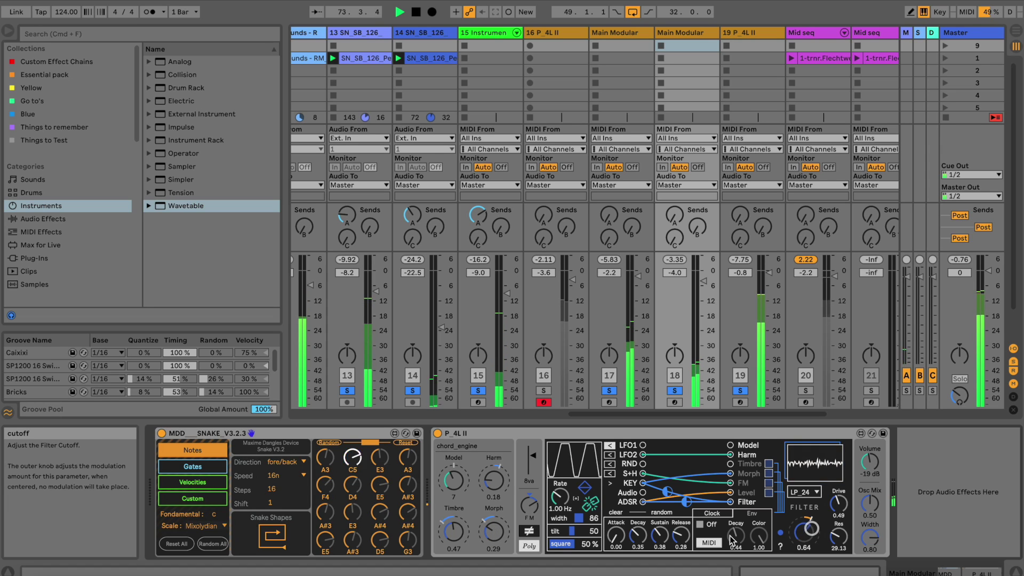
Switch the chord_engine synth's internal envelope On and set its Decay to 0.43 and Color to 0.85
left_click_drag(734, 536, 734, 543)
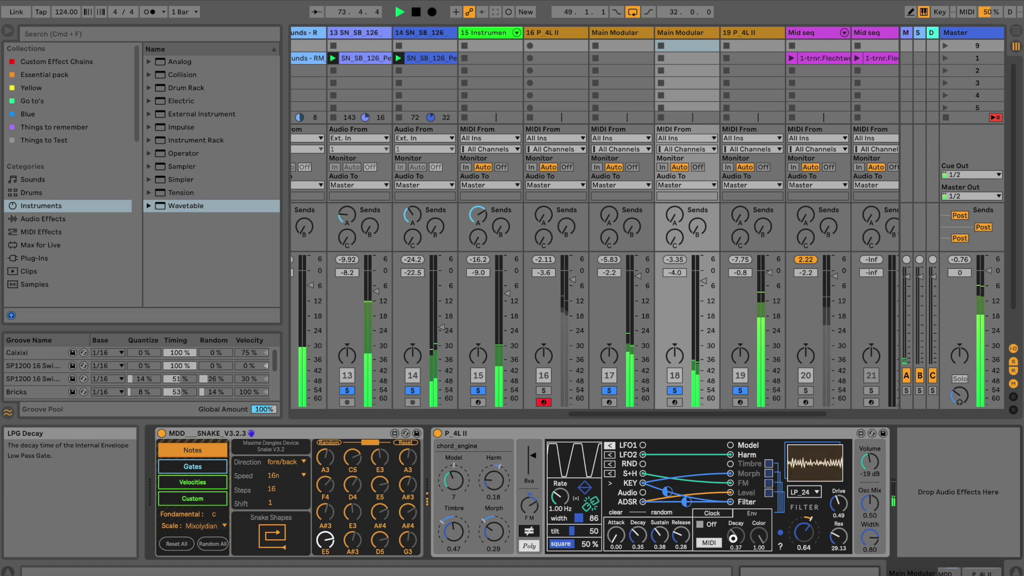
left_click(701, 526)
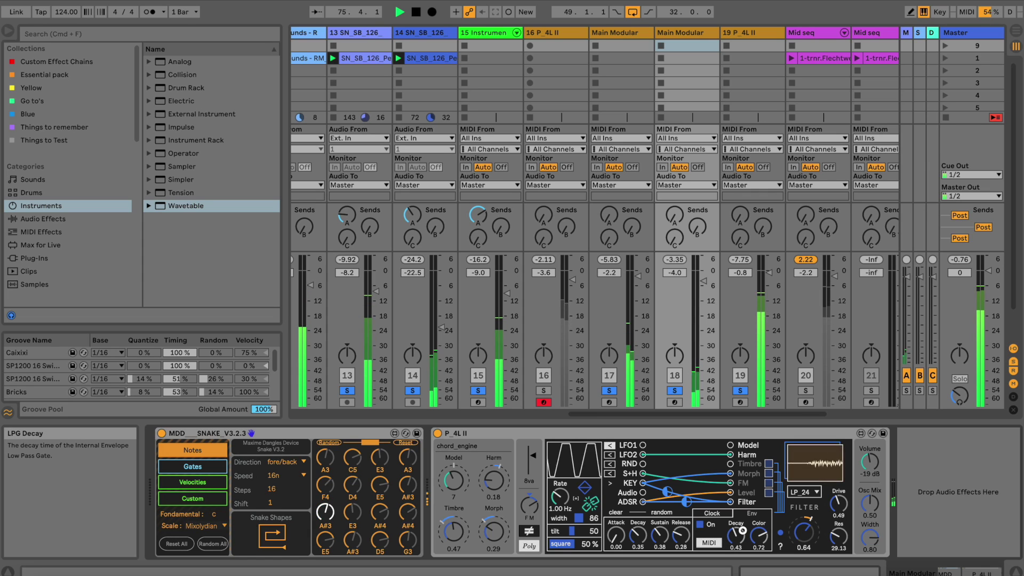
left_click_drag(757, 533, 756, 528)
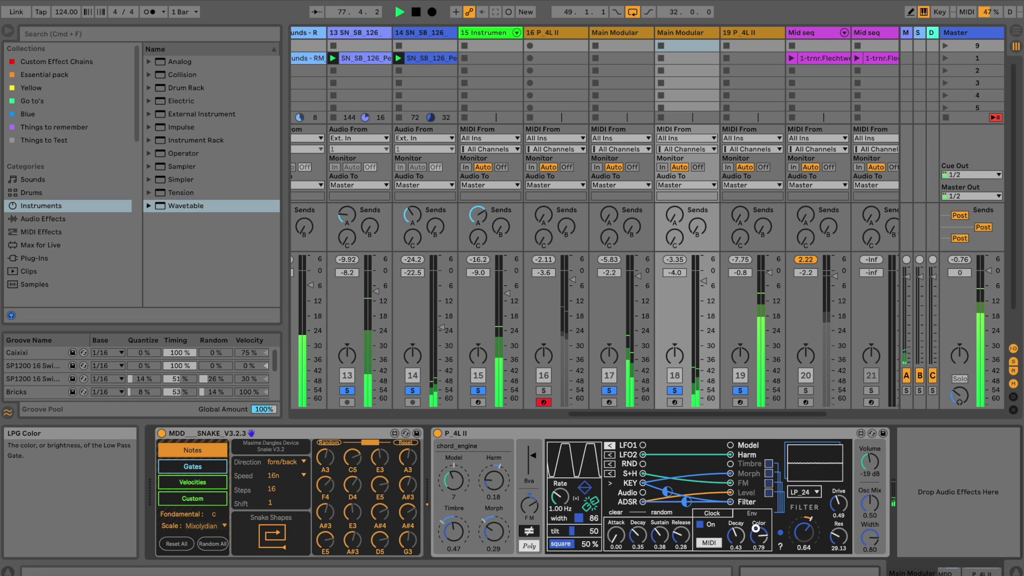
left_click_drag(756, 524, 756, 521)
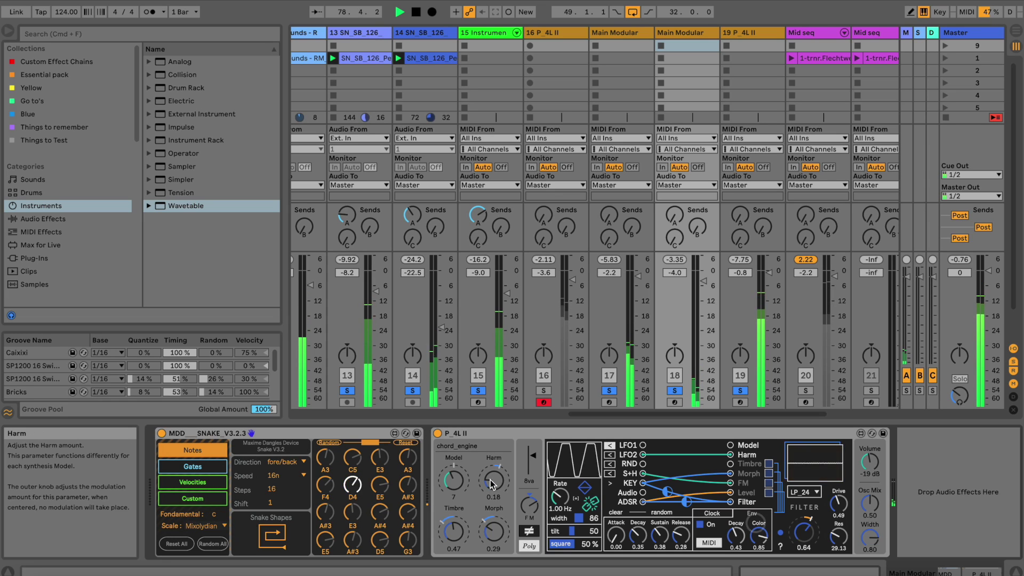
Gradually raise the chord_engine's Harm above 0.50 and set the synth's volume to -14 dB
left_click_drag(490, 482, 490, 478)
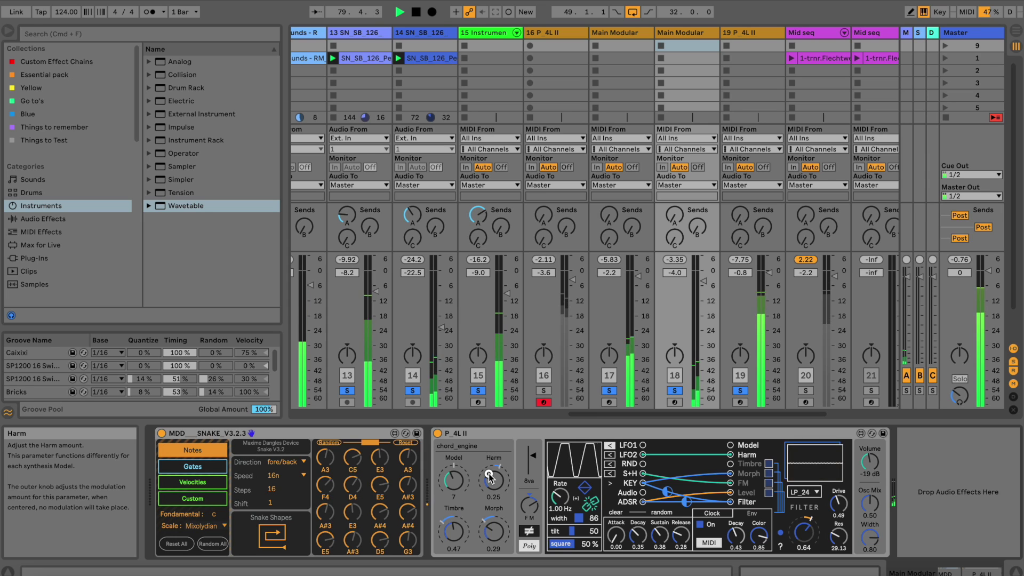
left_click_drag(490, 476, 489, 476)
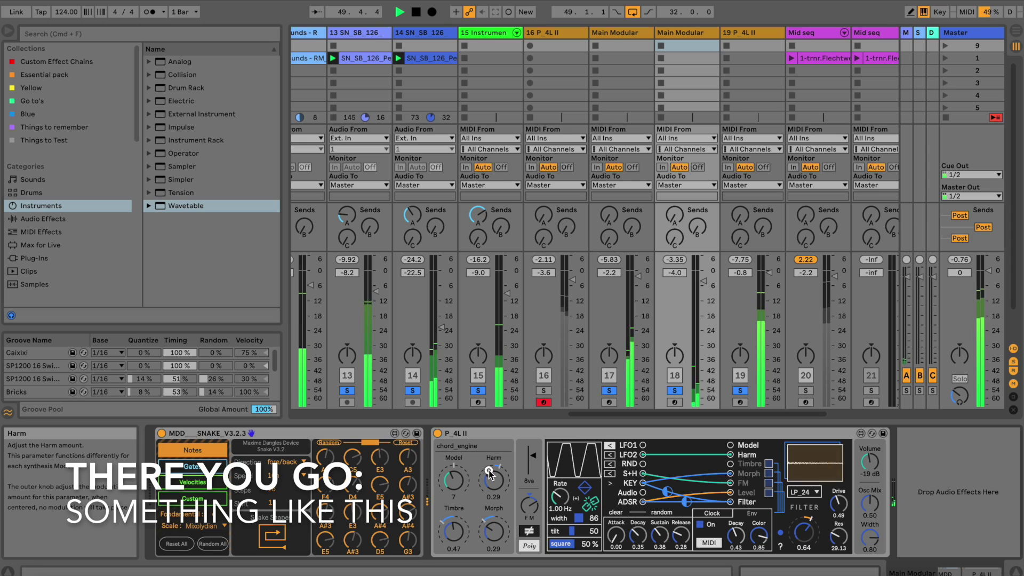
left_click_drag(489, 470, 489, 468)
left_click_drag(867, 464, 864, 460)
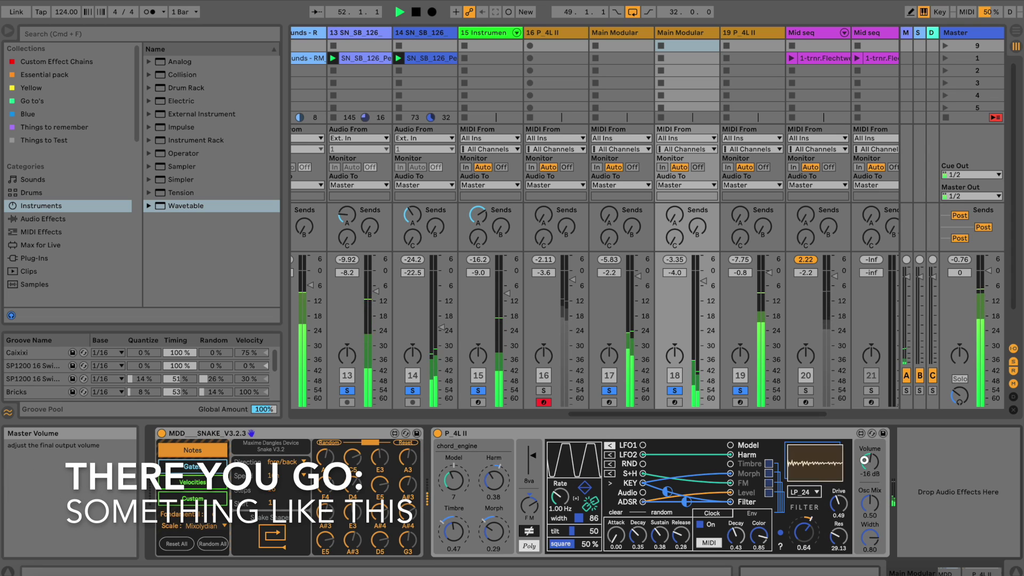
left_click_drag(500, 485, 500, 481)
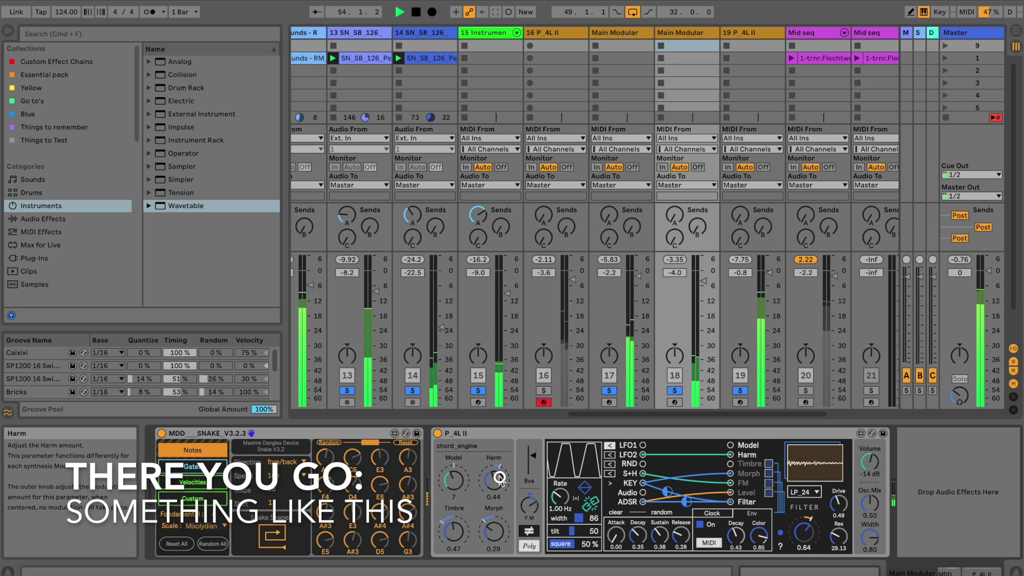
left_click_drag(500, 478, 508, 474)
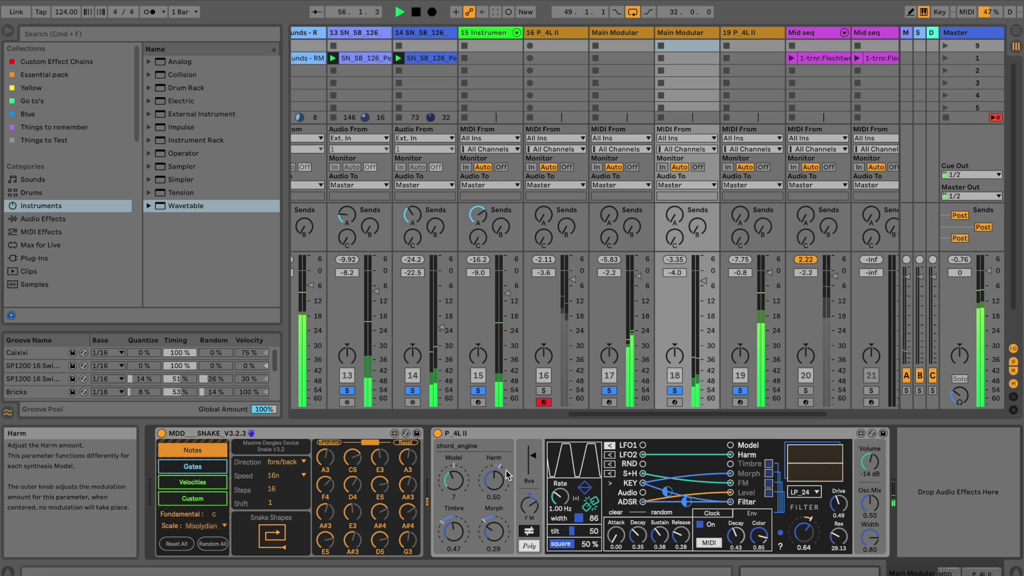
left_click_drag(501, 479, 501, 477)
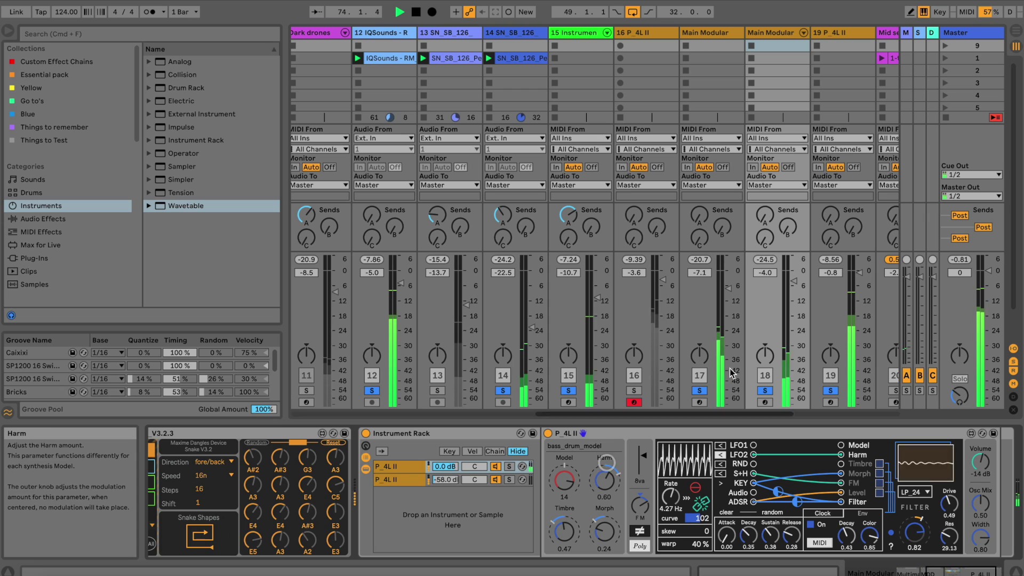
Set track 18's volume to -3.0 dB and the bass_drum_model's Harm to 1.00, Timbre to 0.68 and Morph to 0.36
left_click_drag(792, 279, 793, 280)
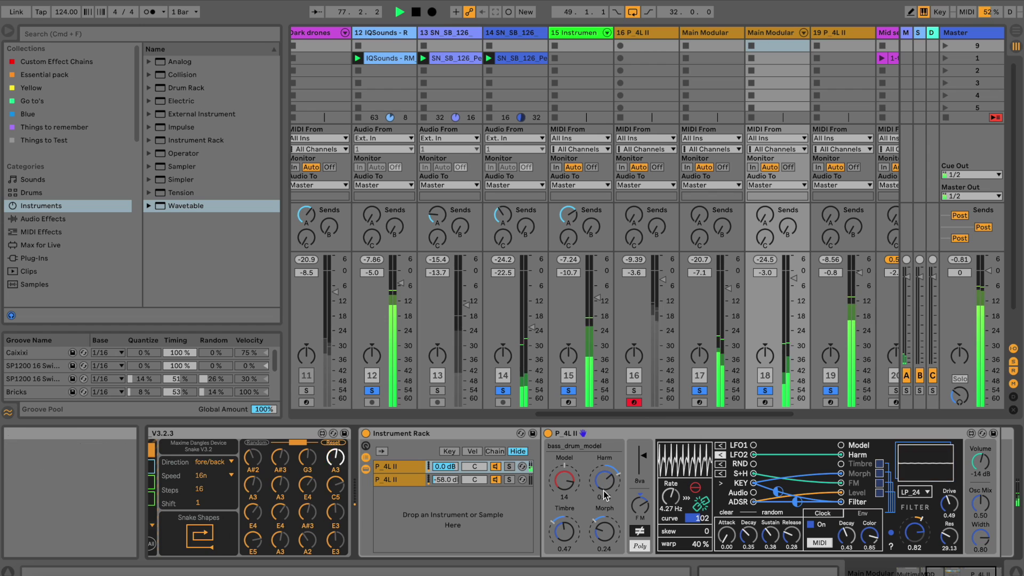
left_click_drag(604, 483, 605, 460)
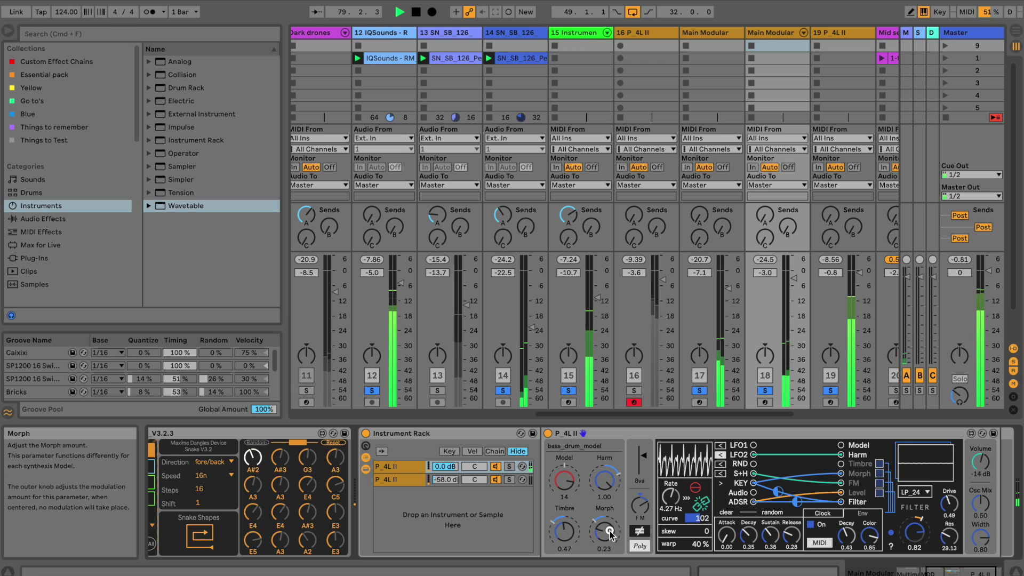
left_click_drag(610, 514, 608, 508)
left_click(565, 532)
mouse_move(568, 563)
left_mouse_down()
mouse_move(566, 518)
mouse_move(608, 521)
left_mouse_up()
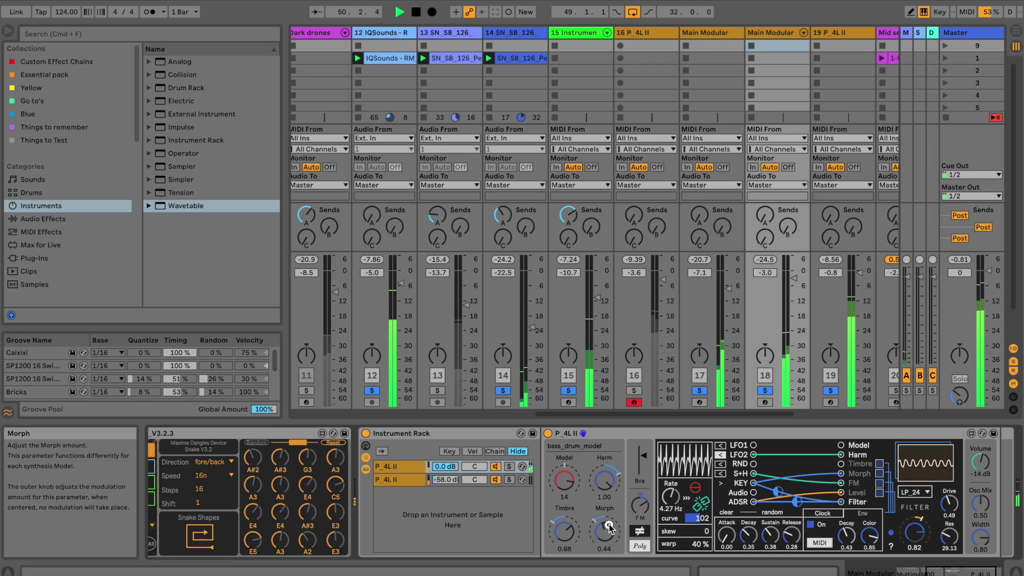
left_click_drag(610, 529, 610, 527)
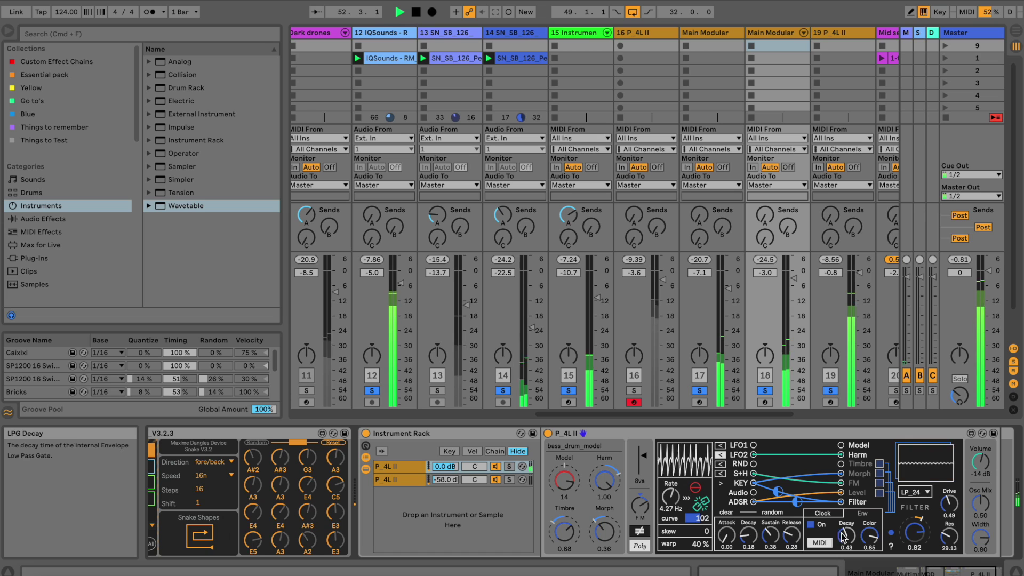
Shorten the internal envelope's Decay to 0.17, lower its Color to 0.43 and open the filter cutoff to 0.97
left_click_drag(843, 551, 880, 569)
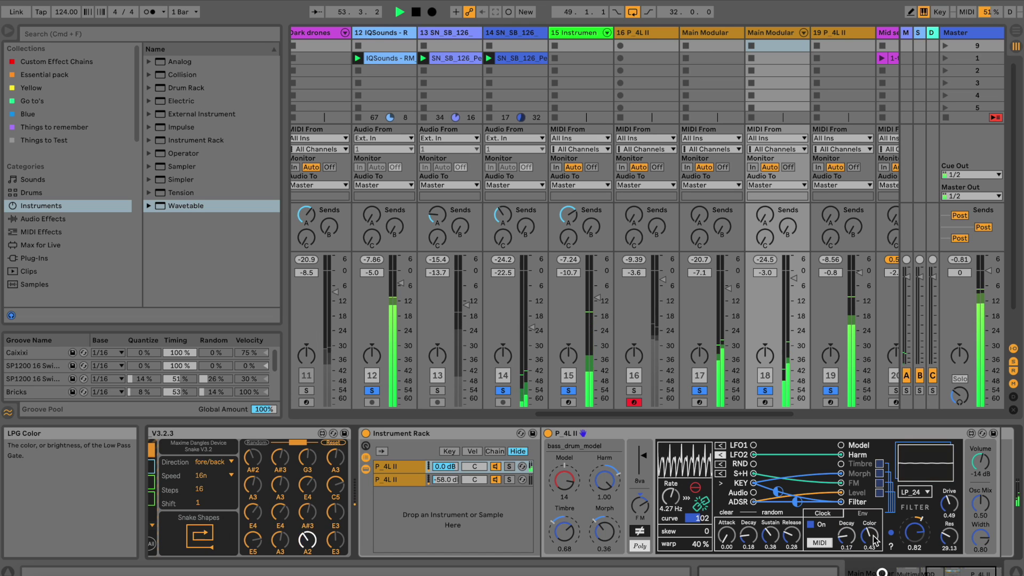
left_click_drag(920, 533, 918, 508)
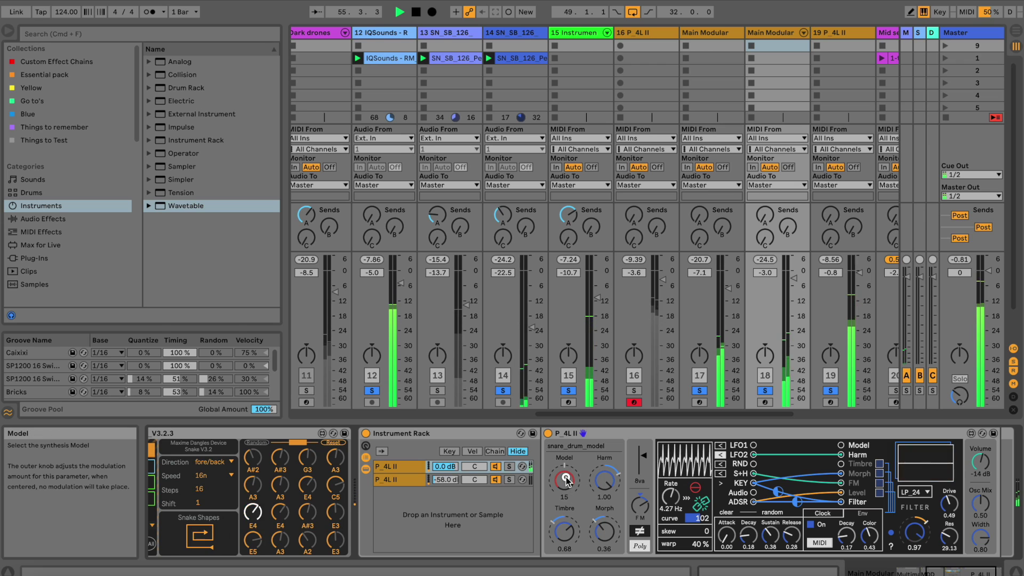
Choose the hi_hat_model with Harm 0.86, Timbre 0.40 and Morph 0.26, and set the filter cutoff to 0.69
left_click_drag(601, 486, 605, 492)
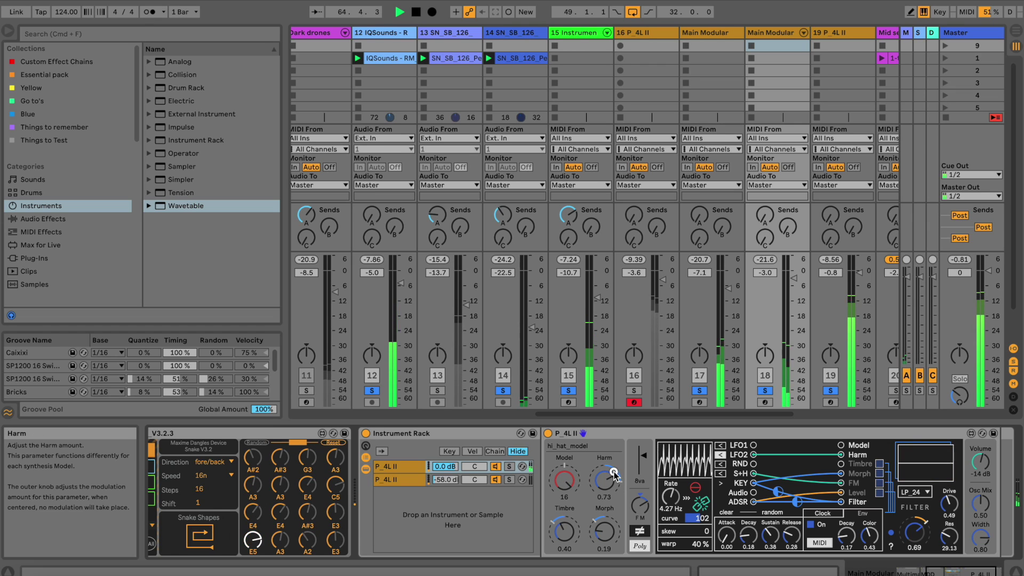
left_click_drag(614, 472, 607, 469)
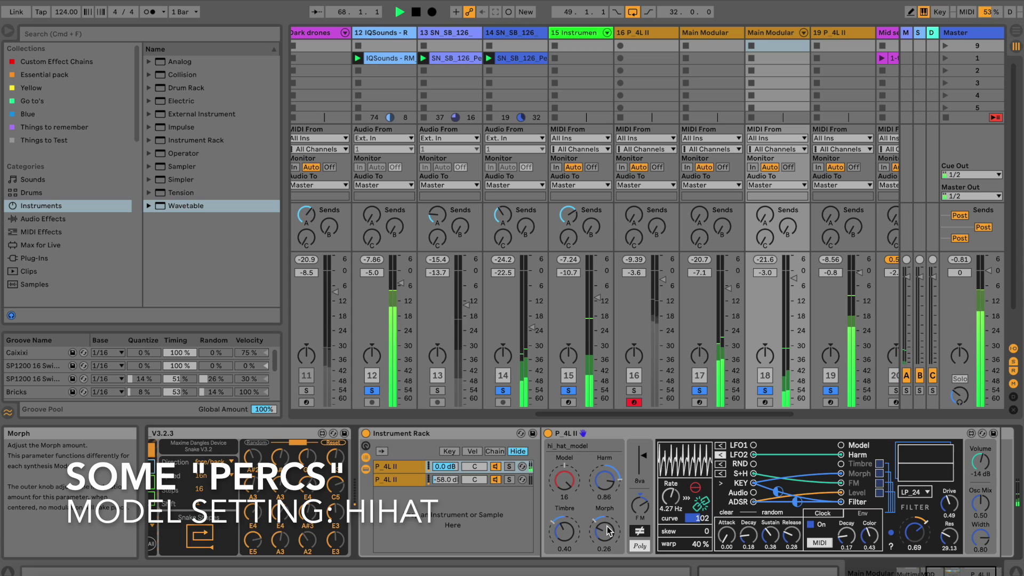
Try the hi-hat synth's unison and mono voice modes and return it to Poly
left_click(639, 547)
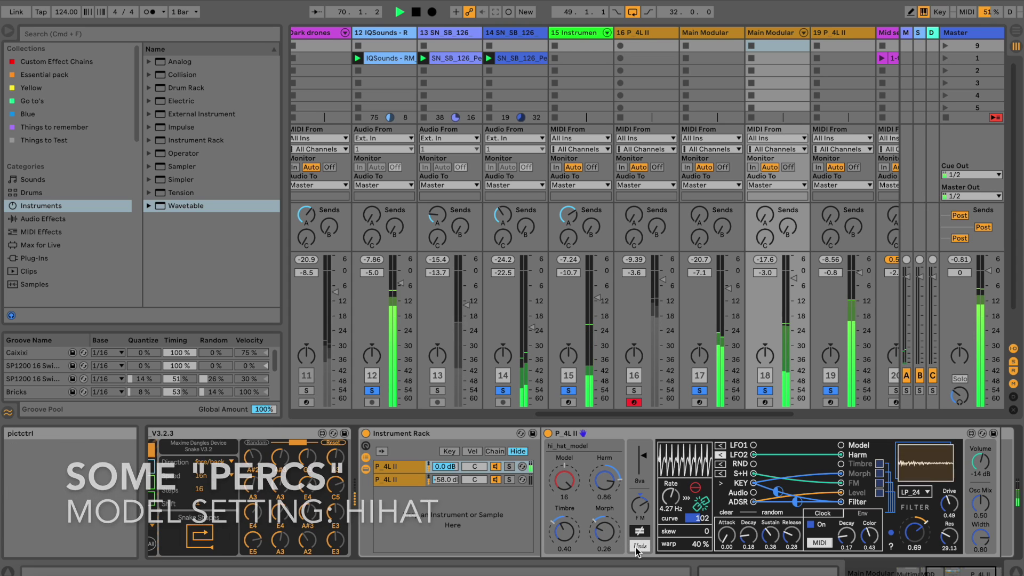
left_click(639, 546)
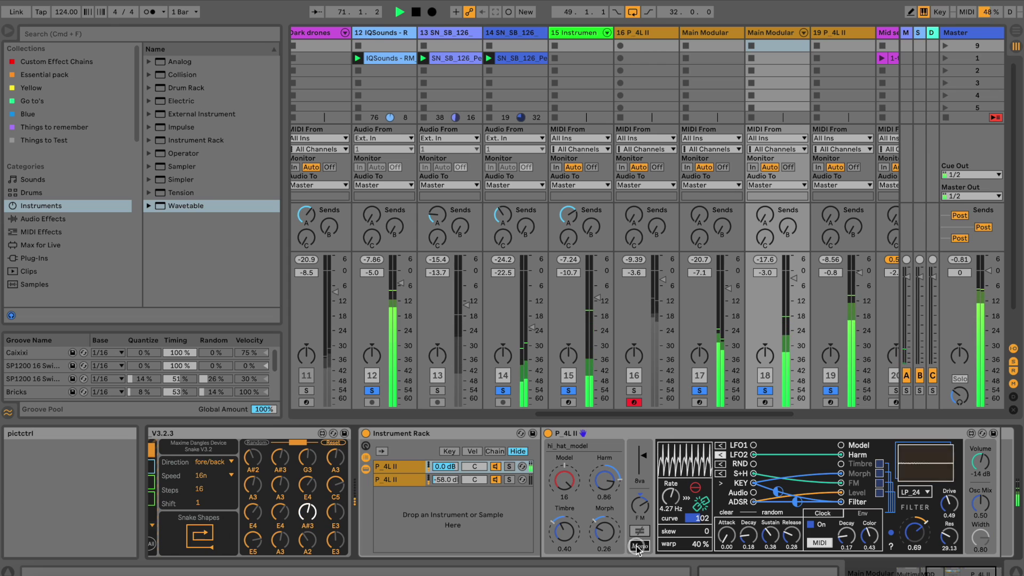
left_click(638, 547)
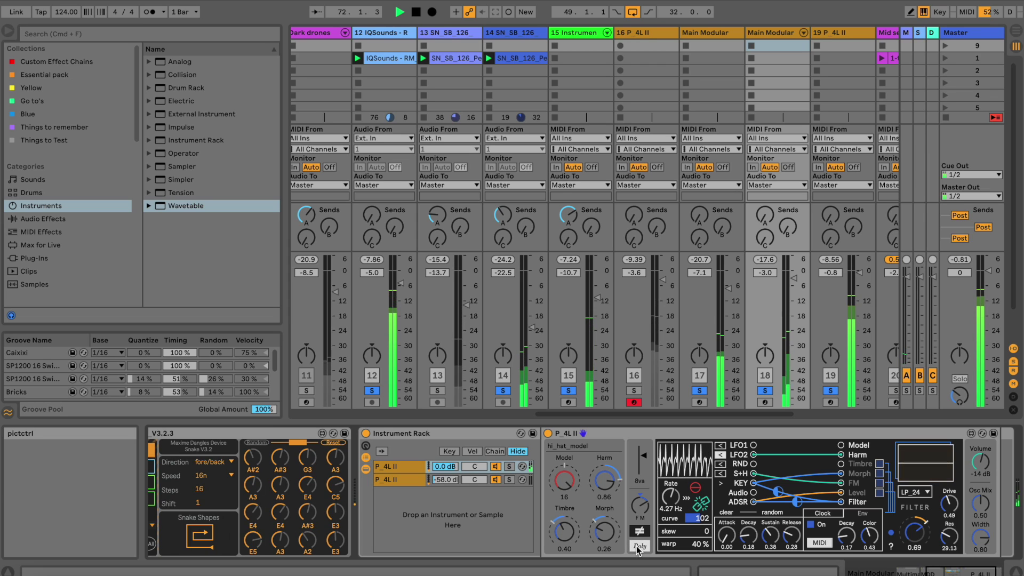
Set LFO2's skew to 60 and rate to 6.27 Hz, and lengthen the ADSR Decay to 0.44
left_click_drag(703, 532, 703, 521)
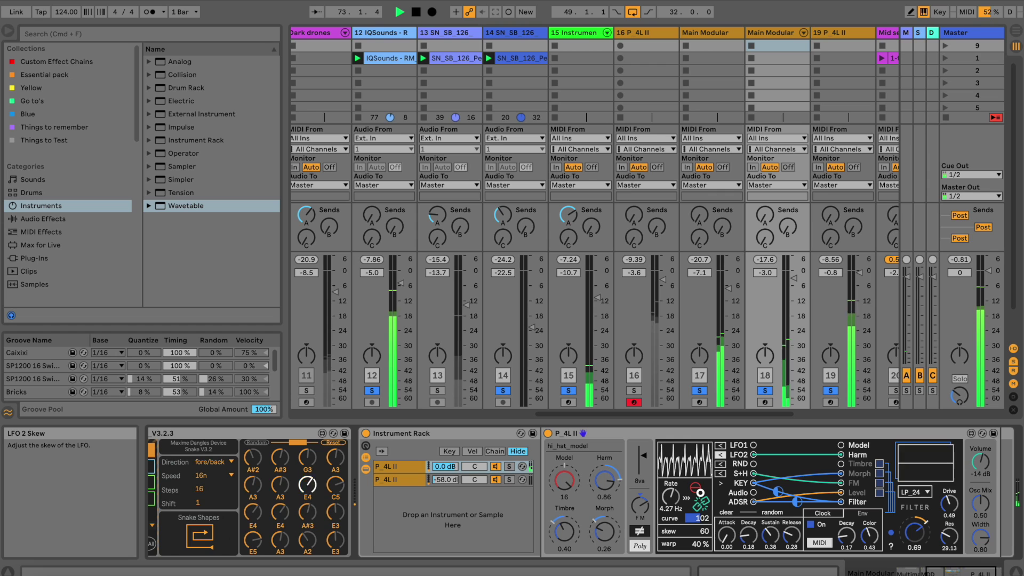
left_click_drag(671, 496, 671, 488)
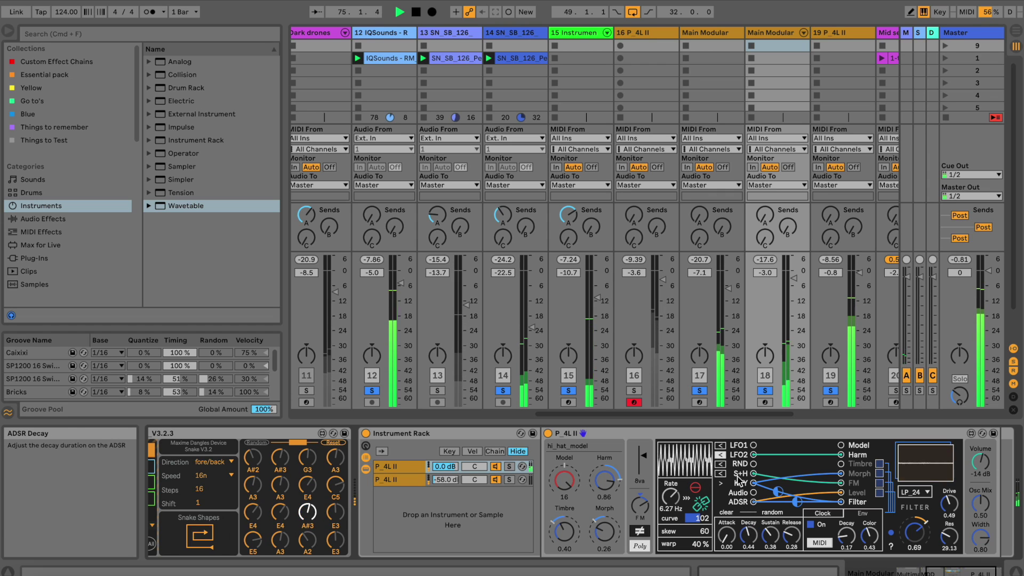
Patch the RND modulation source to Timbre and give it the third random mode with Instability 38
left_click_drag(752, 464, 842, 464)
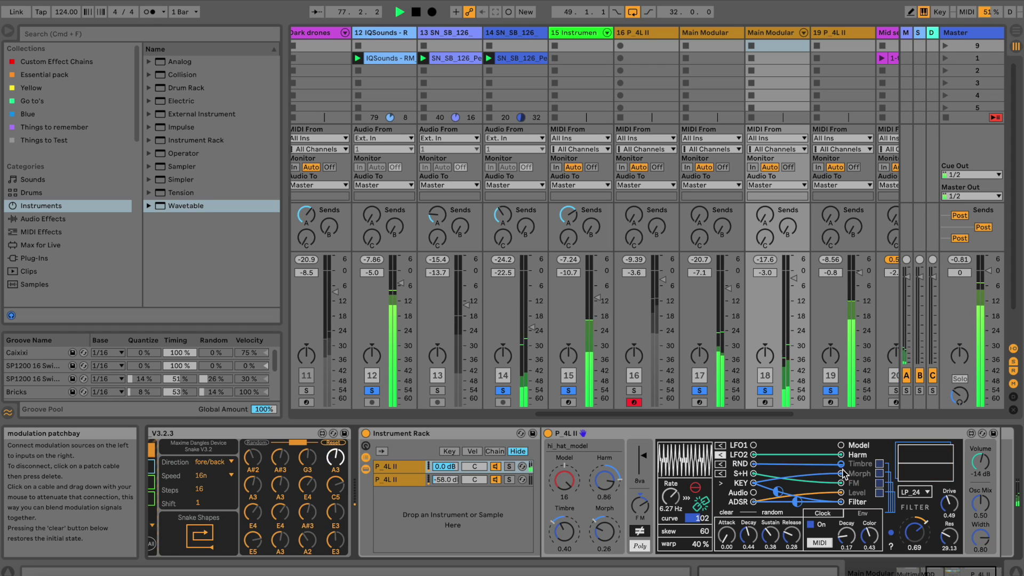
left_click_drag(842, 469, 772, 486)
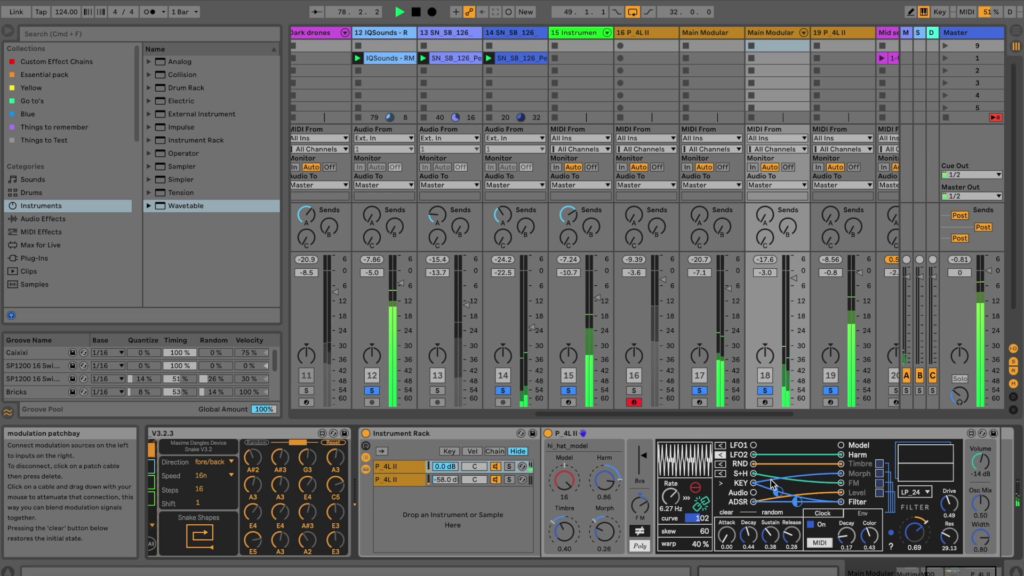
left_click(721, 465)
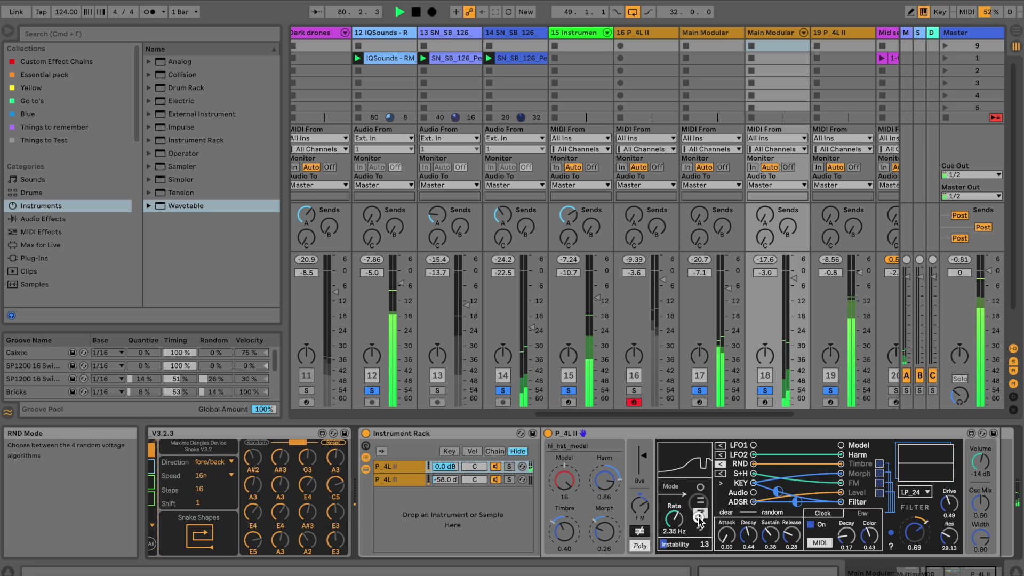
left_click_drag(706, 542, 705, 525)
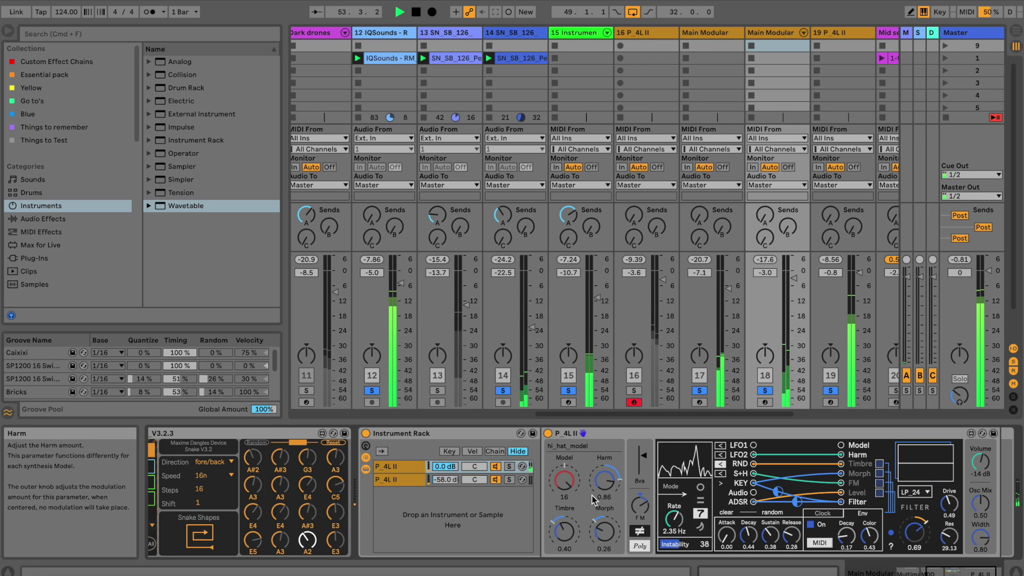
Set the hi-hat synth's Timbre to 0.63 and Morph to 0.23, and adjust its synthesis Model
left_click_drag(571, 532, 571, 526)
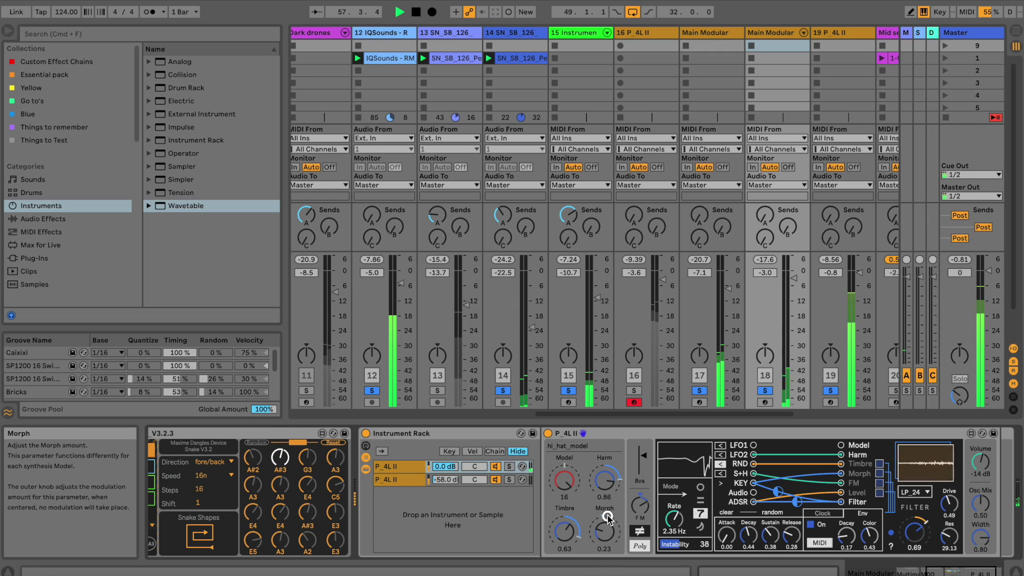
left_click_drag(572, 469, 580, 486)
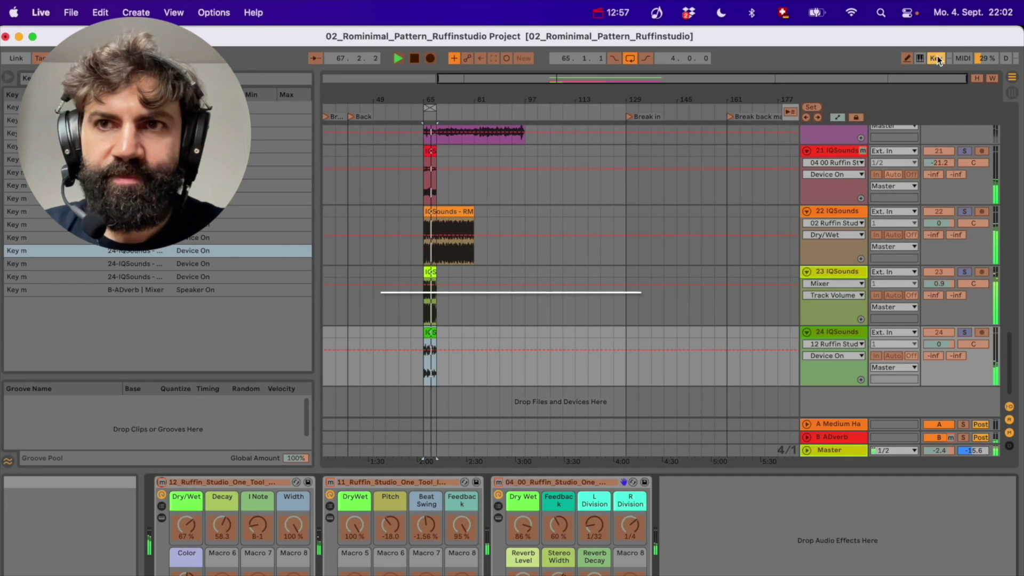
Leave key mapping in the 02_Rominimal_Pattern_Ruffinstudio set and select track 23 IQSounds
left_click(843, 273)
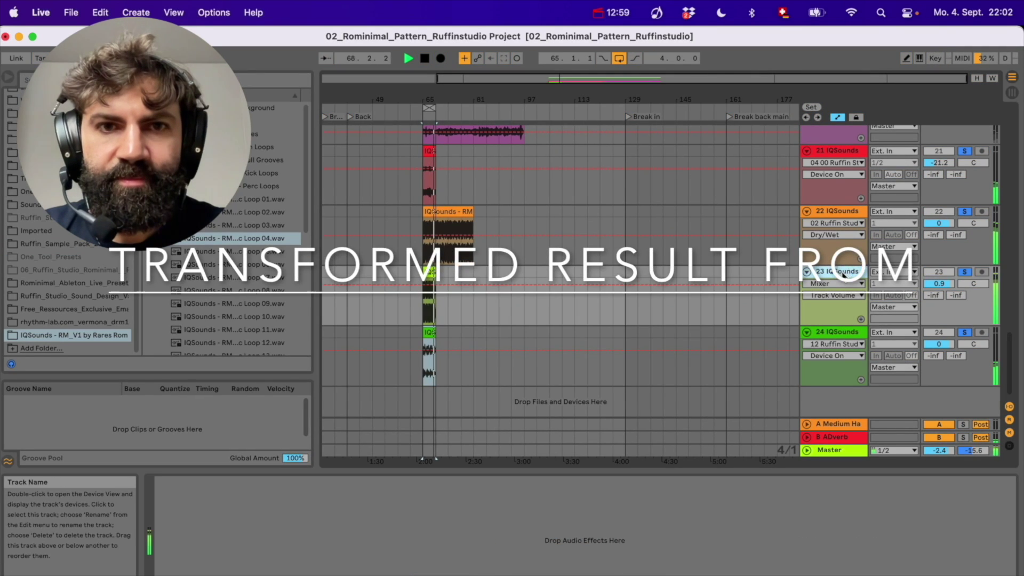
Show the effect racks of tracks 22 IQSounds and 21 IQSounds, and stop playback
left_click(842, 210)
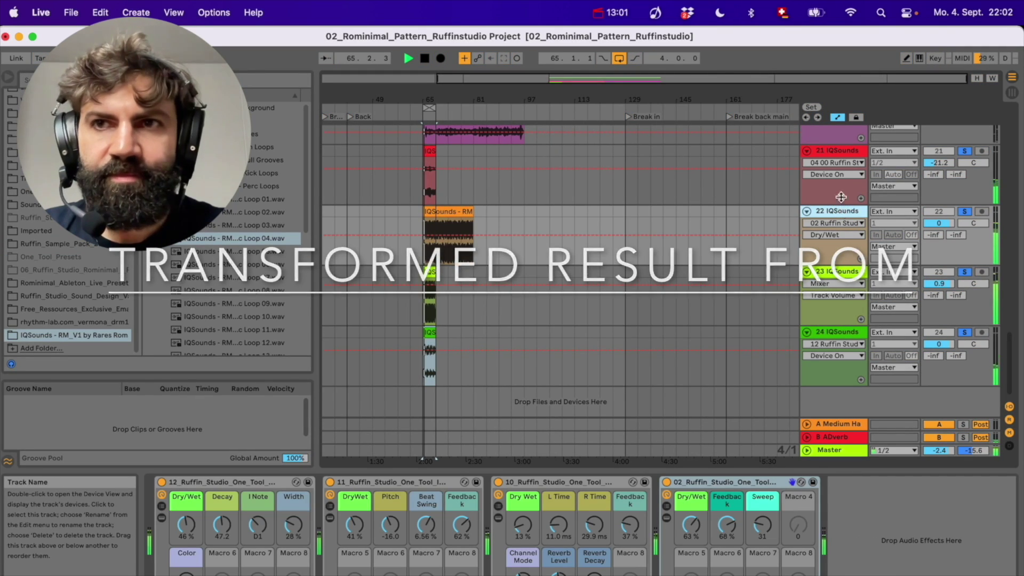
left_click(888, 124)
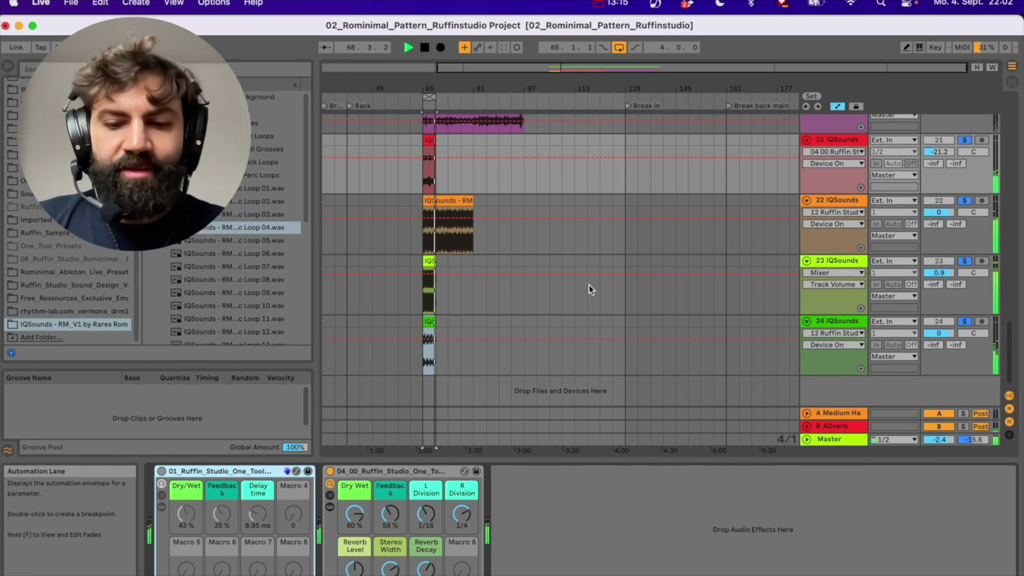
key("space")
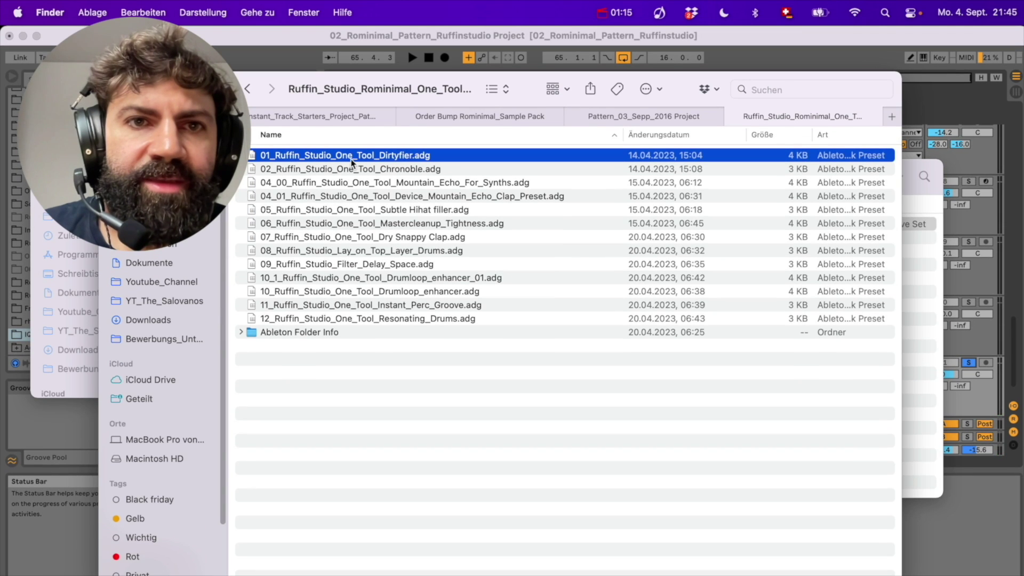
Load the 01_Ruffin_Studio_One_Tool_Dirtyfier.adg preset from Finder into Live's effect chain, start playback and adjust the rack's Dry/Wet
left_click_drag(352, 162, 330, 460)
key("space")
left_click_drag(199, 439, 195, 438)
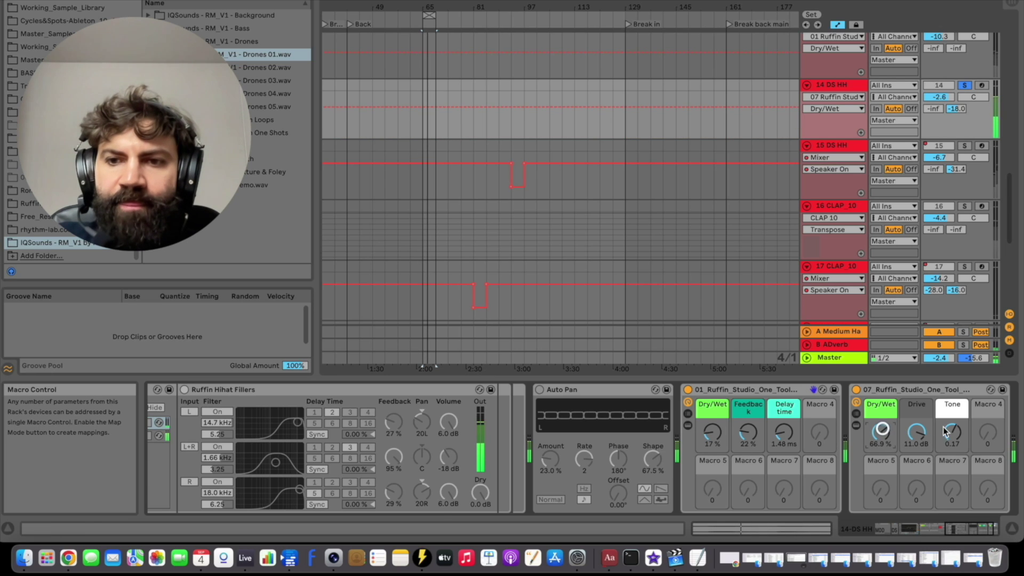
key("super+z")
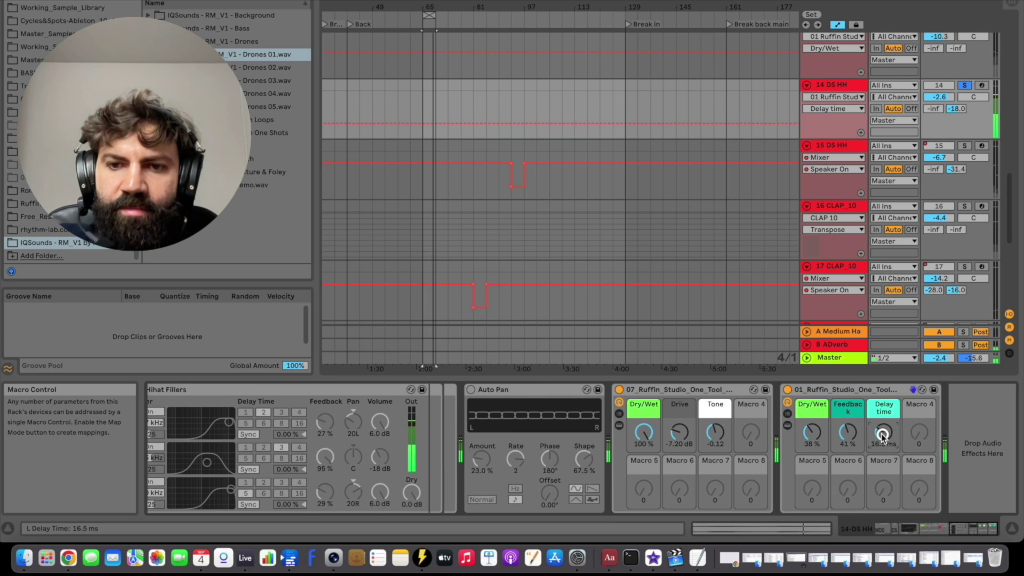
left_click_drag(815, 435, 815, 436)
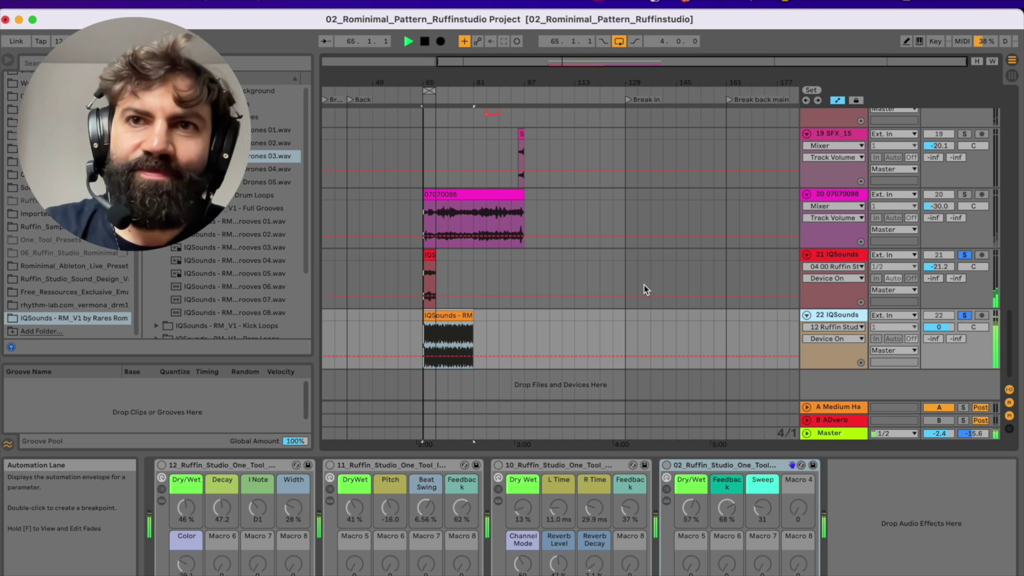
Adjust the Dry/Wet of the 02_Ruffin_Studio_One_Tool rack on track 22 IQSounds
left_click(645, 286)
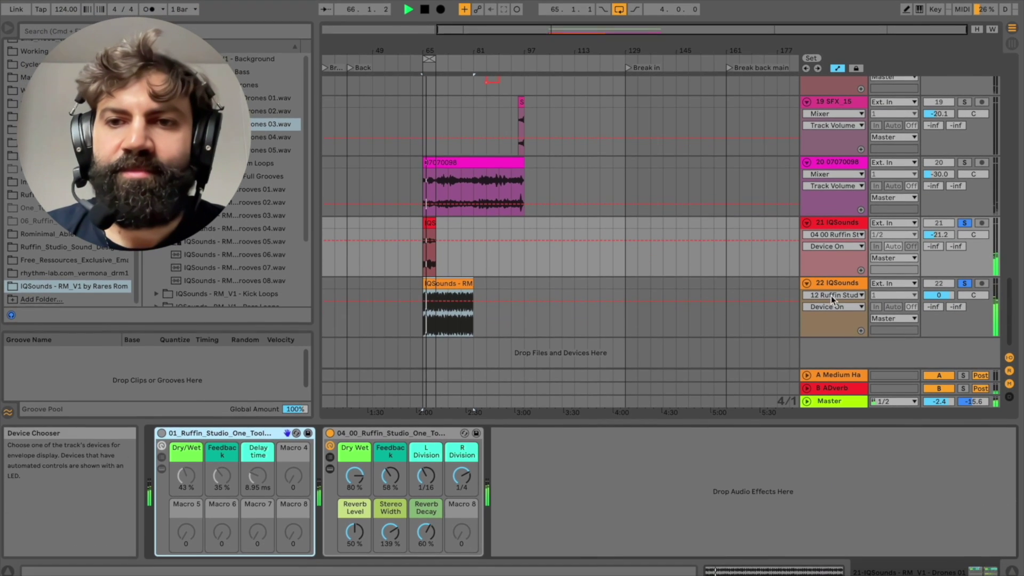
left_click(840, 283)
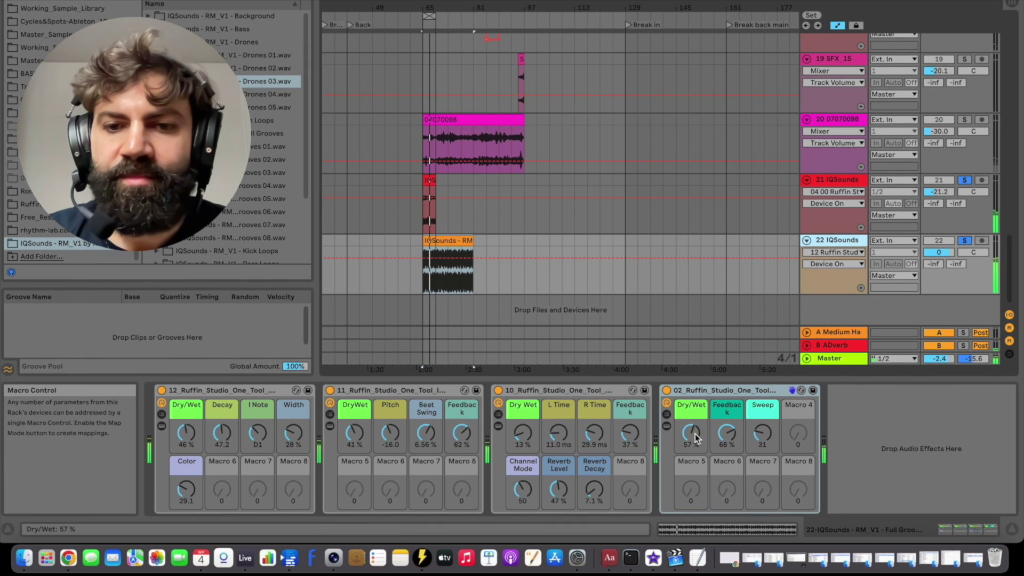
left_click_drag(695, 439, 695, 433)
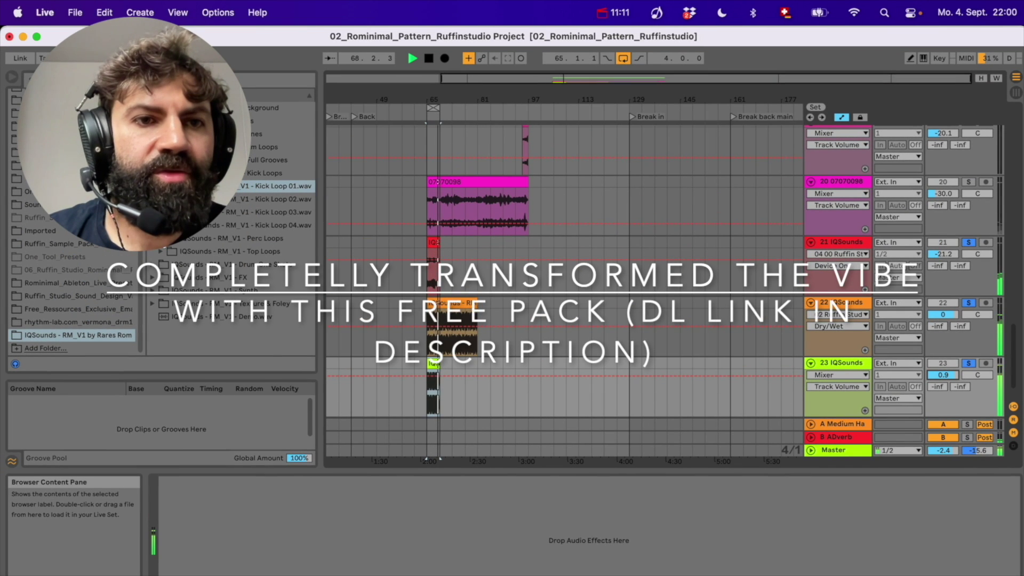
Place IQSounds - RM_V1 - Perc Loop 04 from the browser on a new audio track at bar 65
left_click_drag(267, 238, 398, 371)
left_click_drag(397, 336, 479, 311)
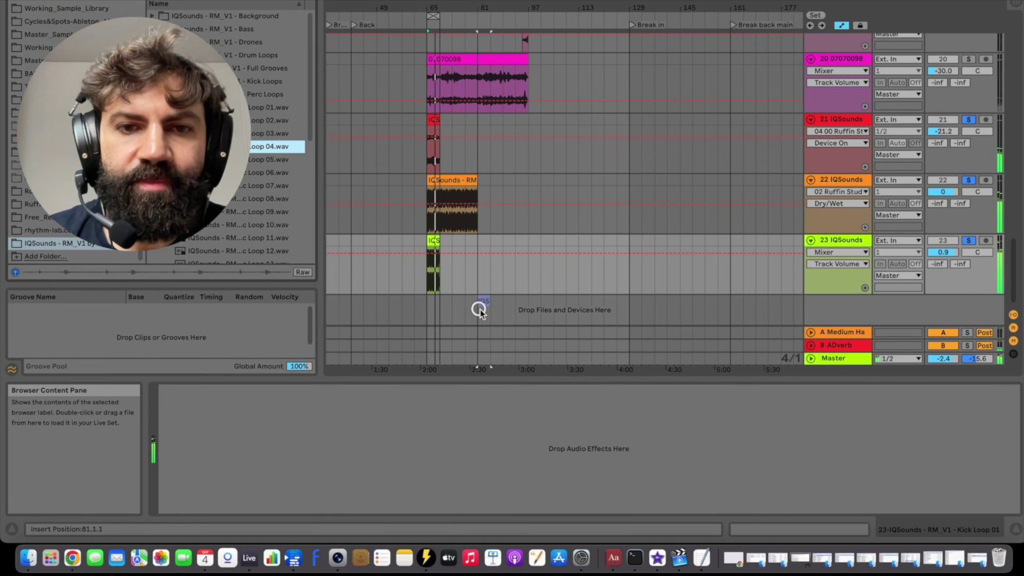
left_click_drag(484, 272, 438, 288)
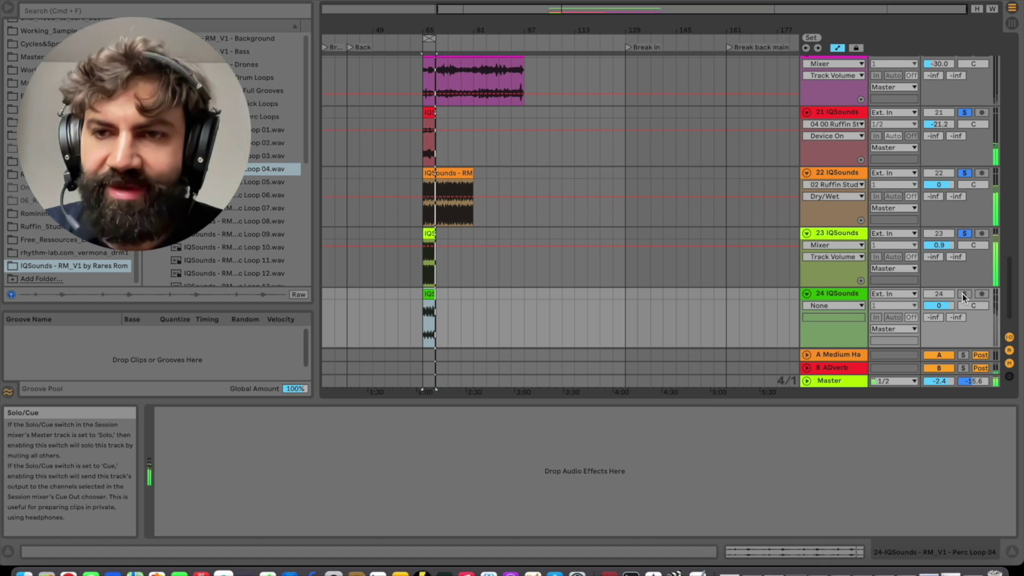
Solo track 24 IQSounds, set its volume to -1.0 and switch to Finder
left_click(964, 294)
left_click(853, 294)
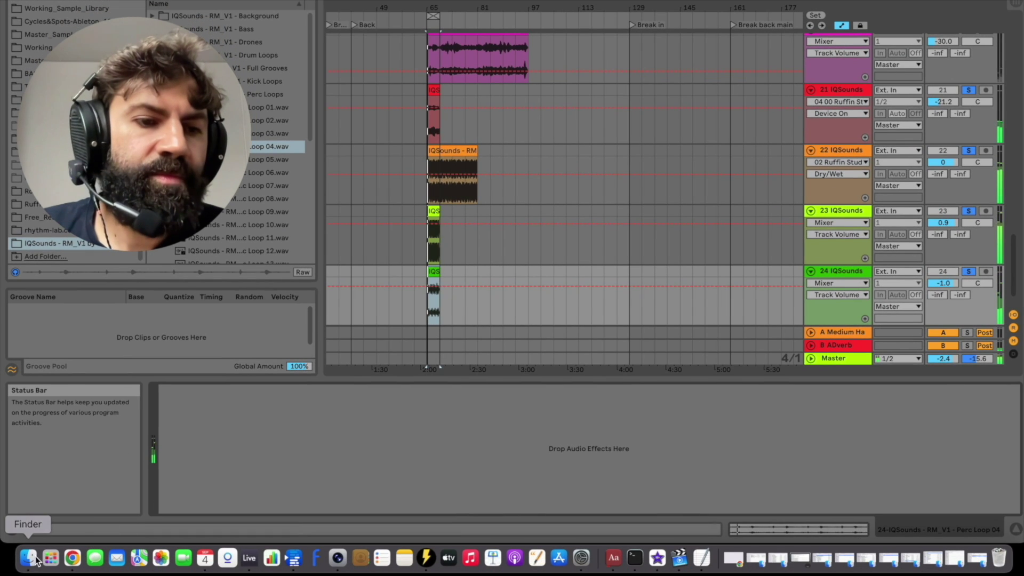
left_click(24, 574)
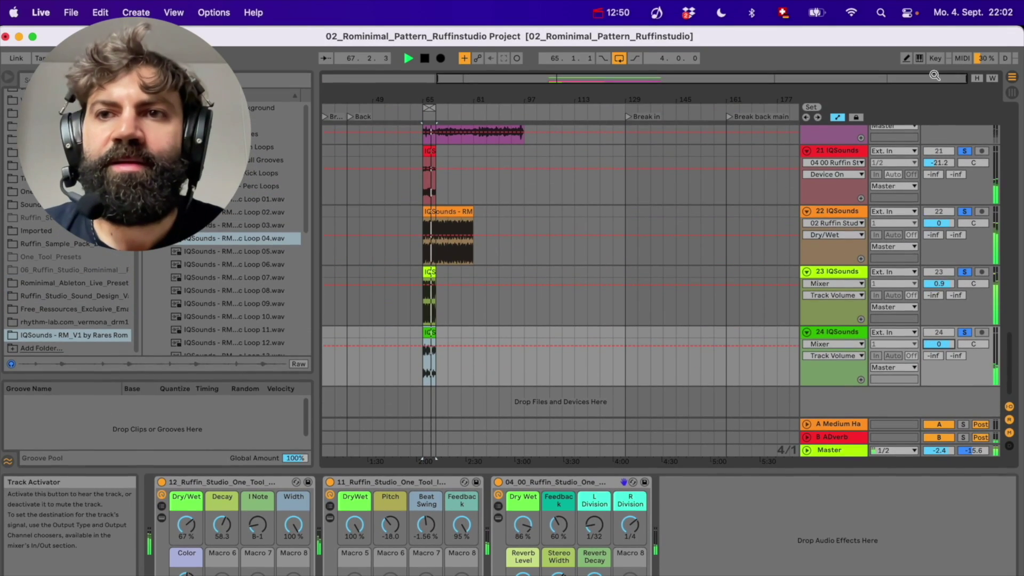
Open key mapping, toggle the key-mapped effect racks on the IQSounds tracks and stop playback
left_click(935, 58)
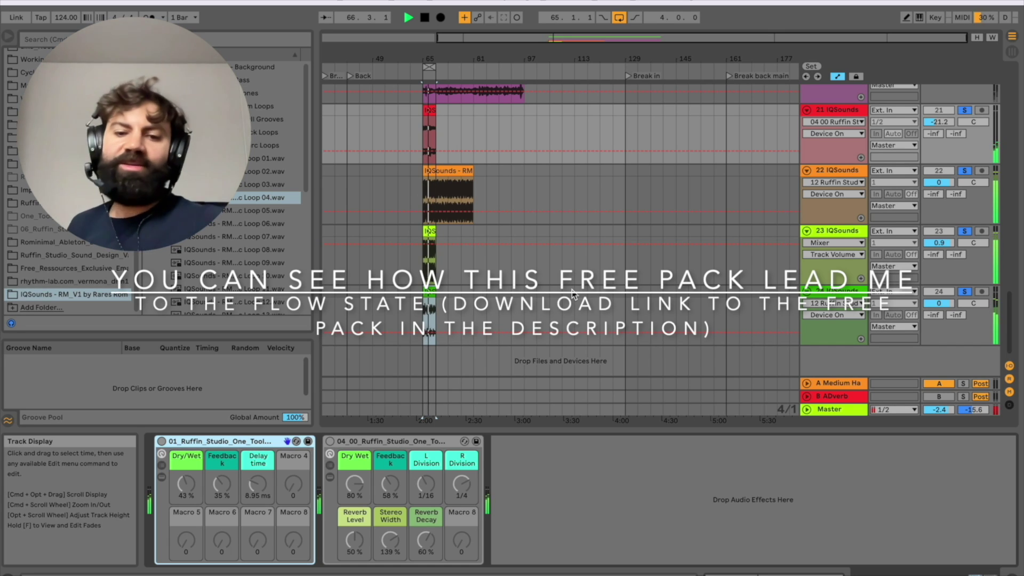
key("m")
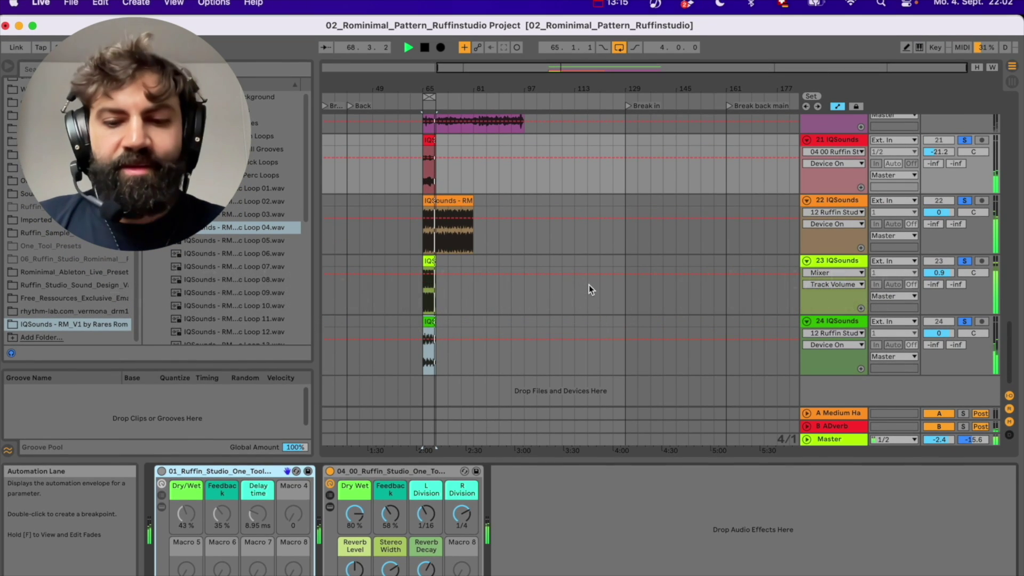
key("space")
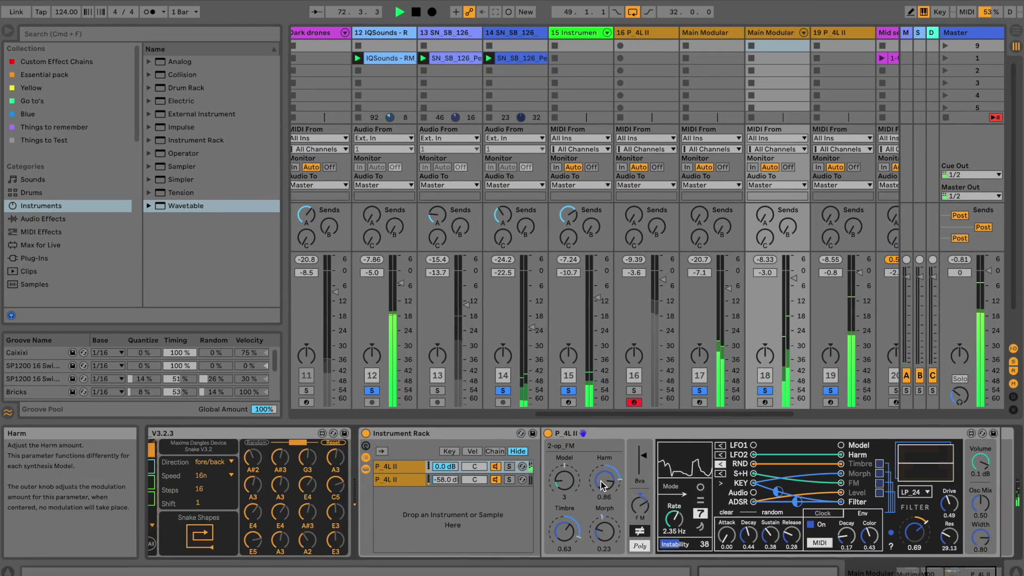
Lower the first P_4L II's Harm to 0.08 and Timbre to 0.30, using the waveshaping_oscillator model
left_click_drag(609, 485, 608, 487)
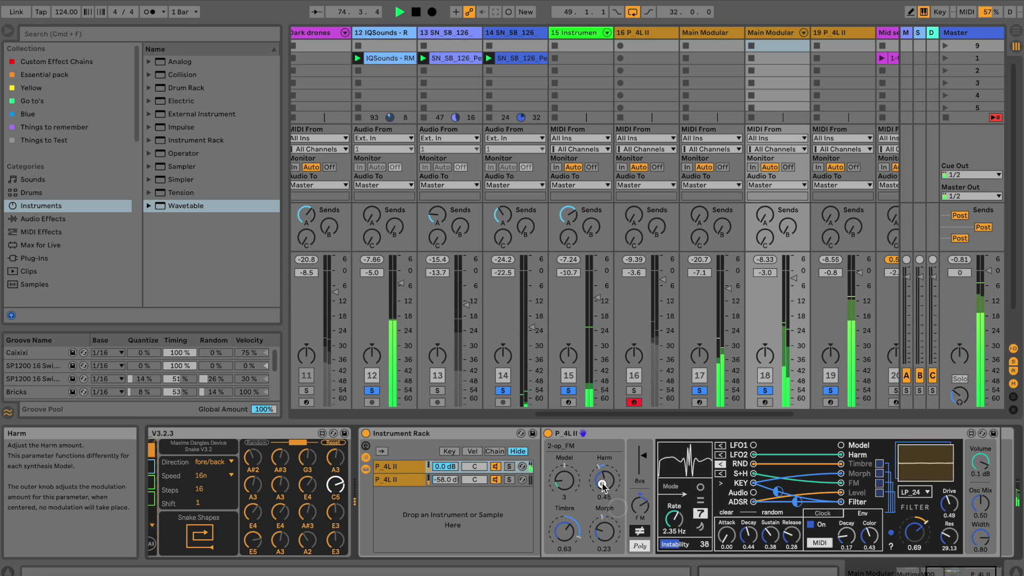
left_click_drag(604, 483, 604, 486)
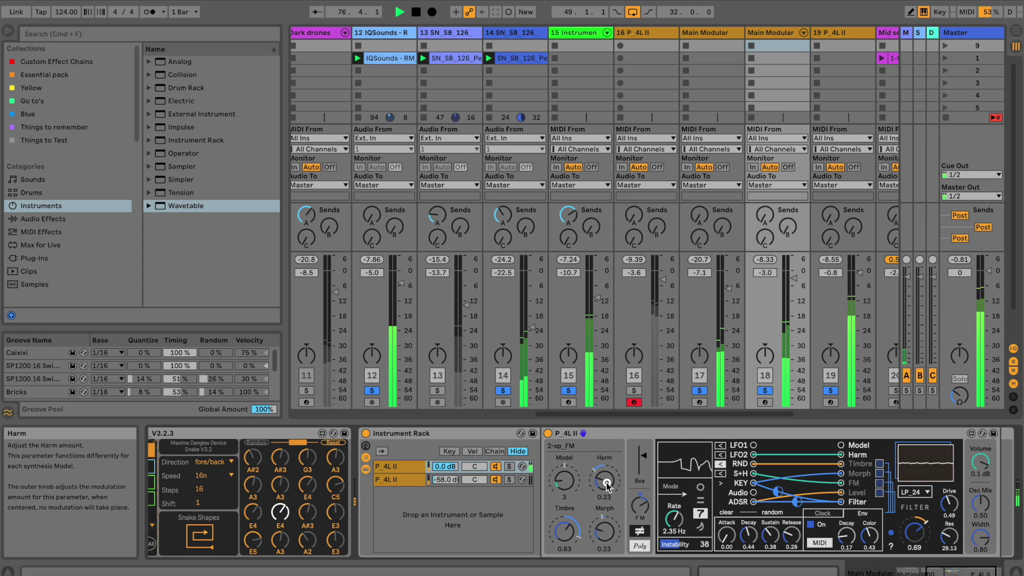
left_click_drag(597, 474, 598, 480)
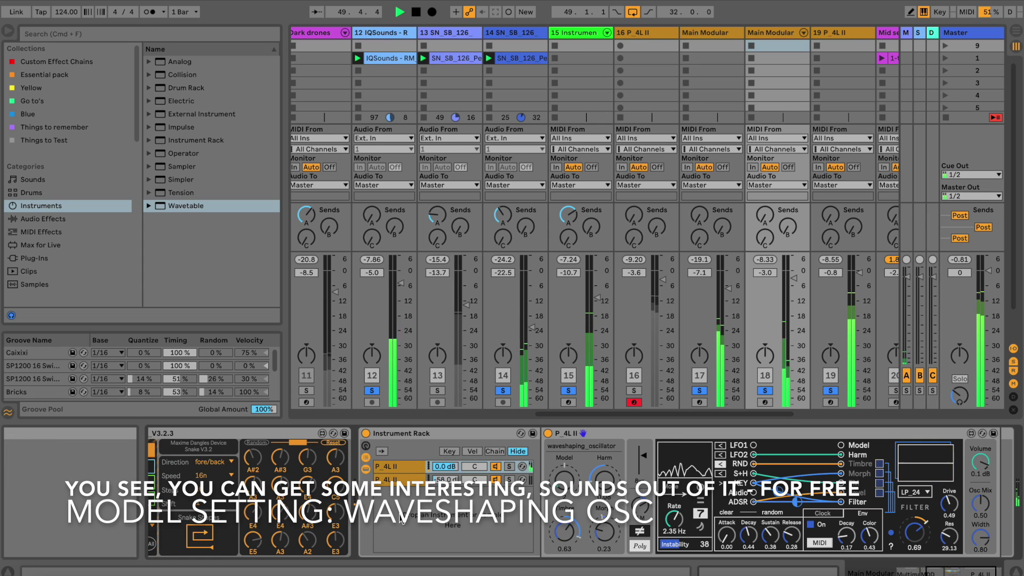
left_click_drag(565, 532, 566, 538)
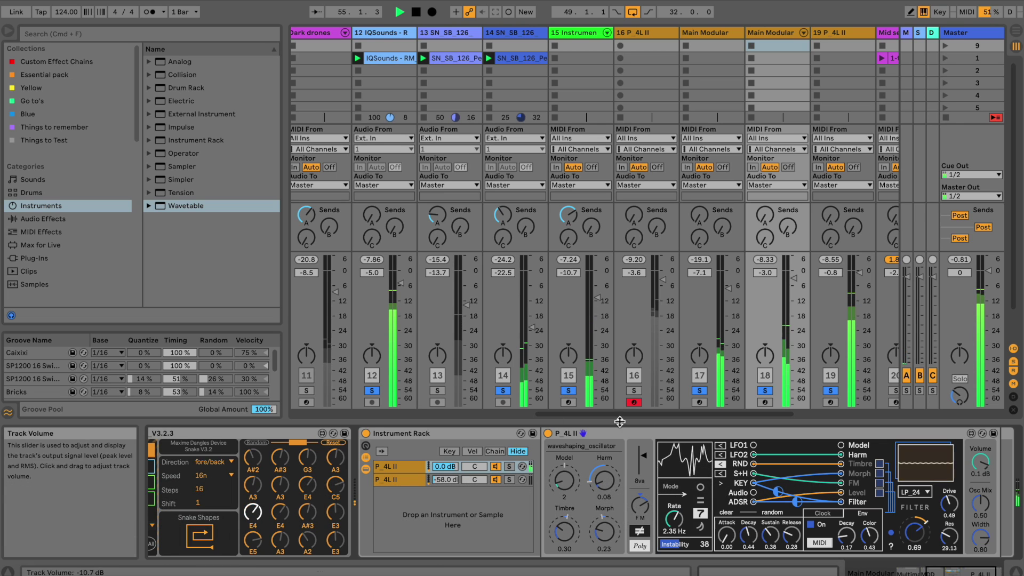
Select the Instrument Rack's second P_4L II chain and adjust its synthesis Model
left_click(442, 480)
left_click(442, 479)
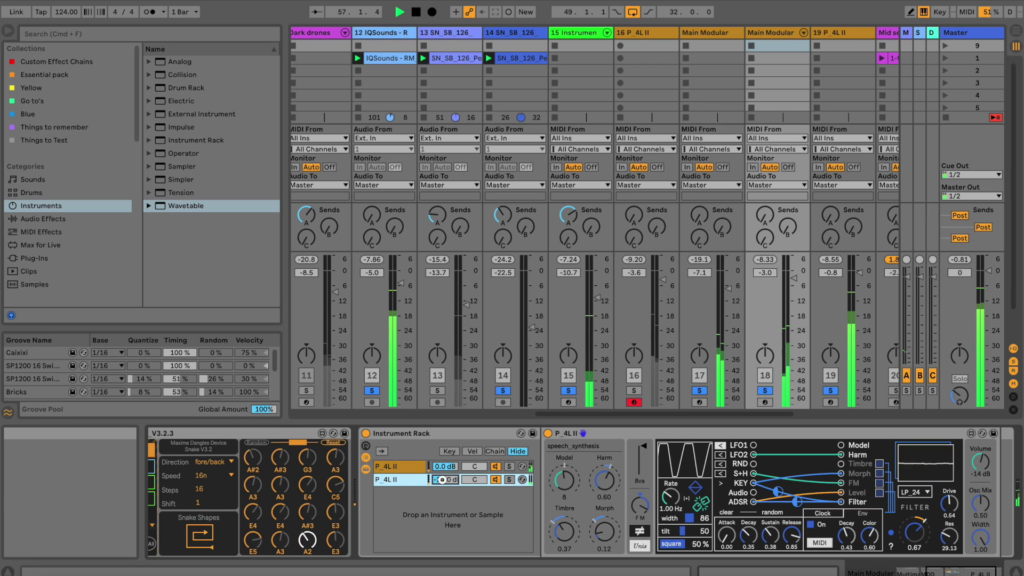
left_click_drag(564, 479, 565, 485)
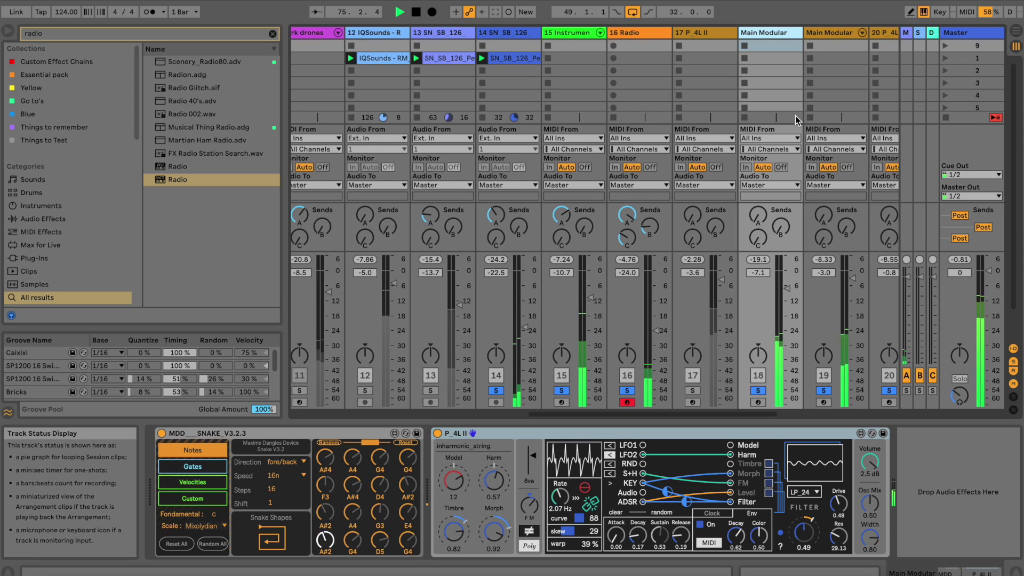
Solo track 20 P_4L II, duplicate it and solo the duplicate too
left_click(836, 391)
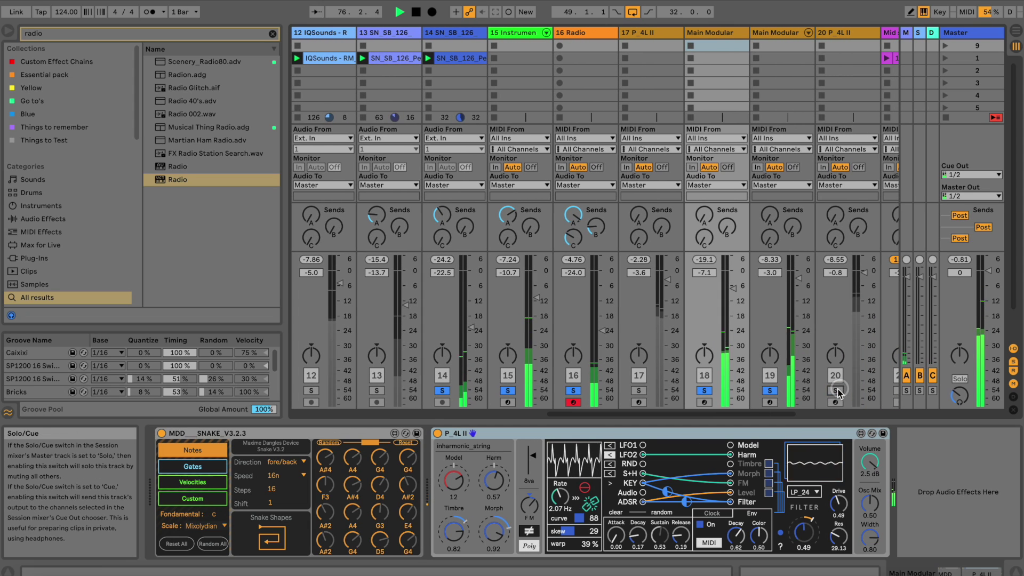
left_click(836, 390)
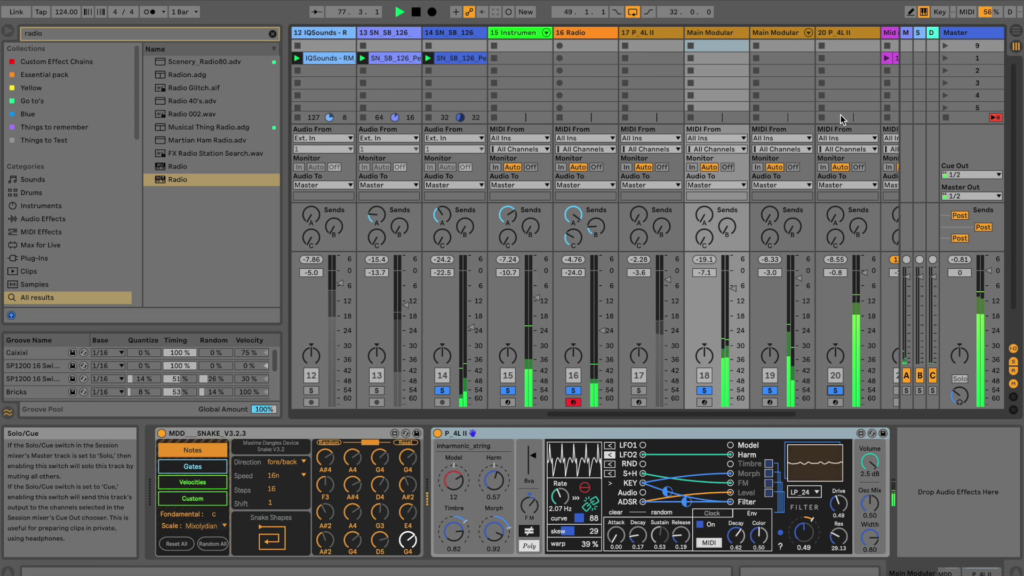
left_click(848, 35)
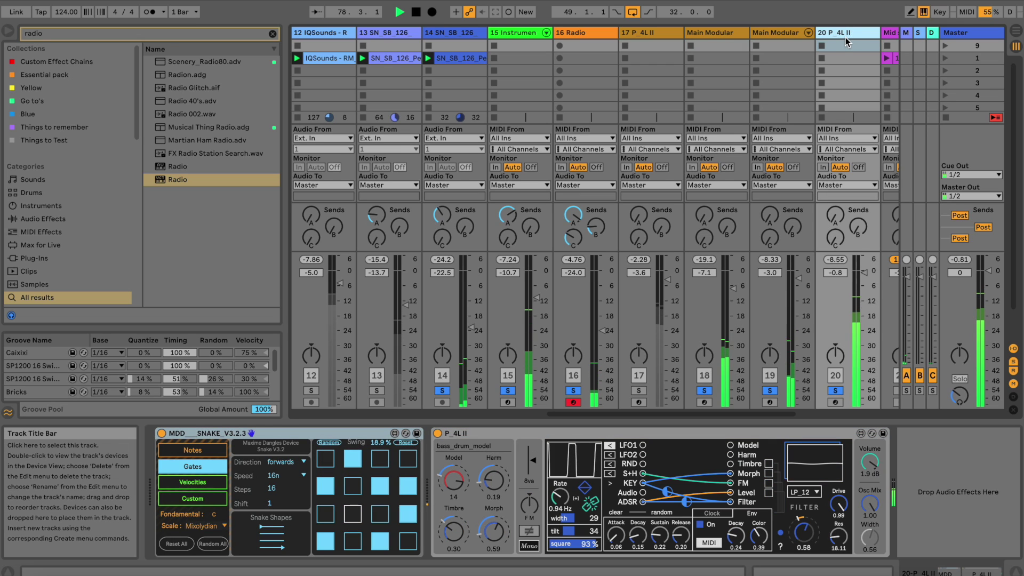
key("super+d")
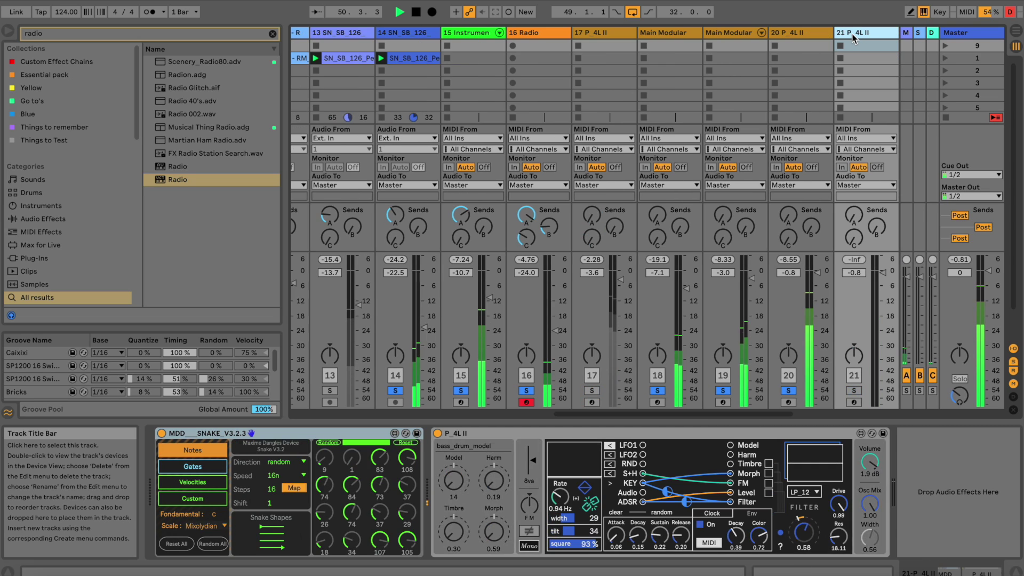
left_click(854, 390)
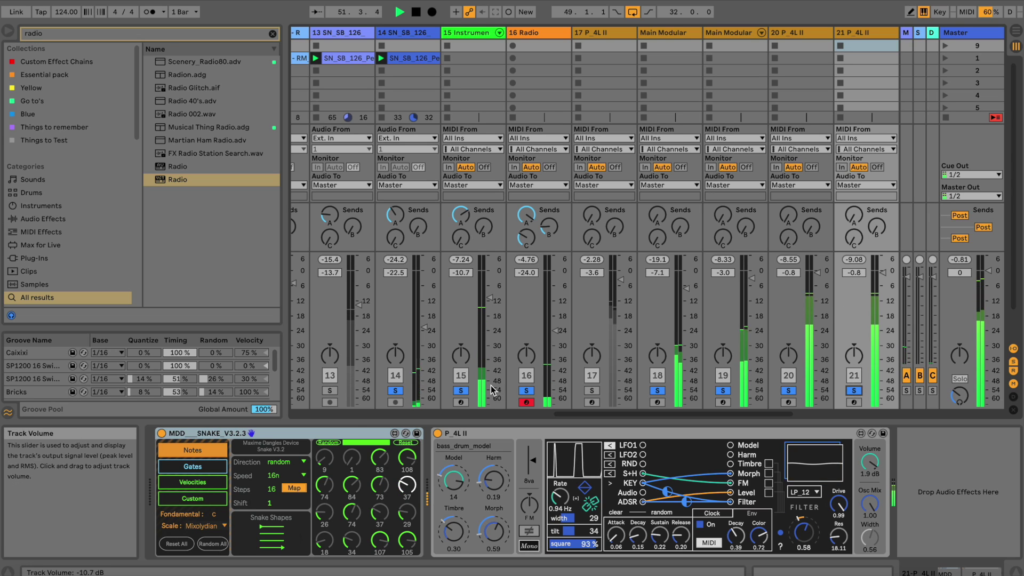
Change the duplicate's Snake gate shape to the zigzag path and set its P_4L II Model to 15, snare_drum_model
left_click(174, 470)
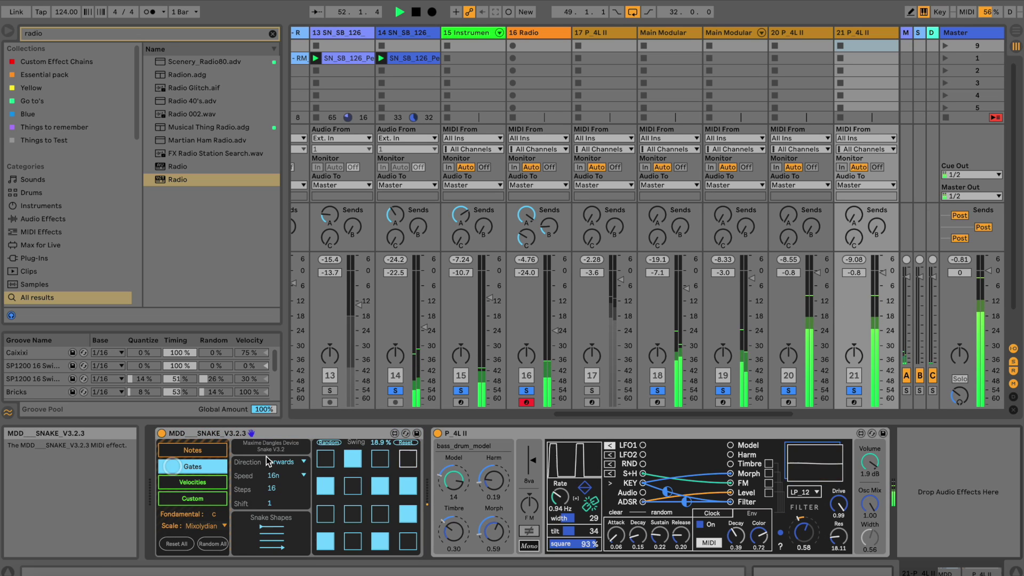
left_click(277, 532)
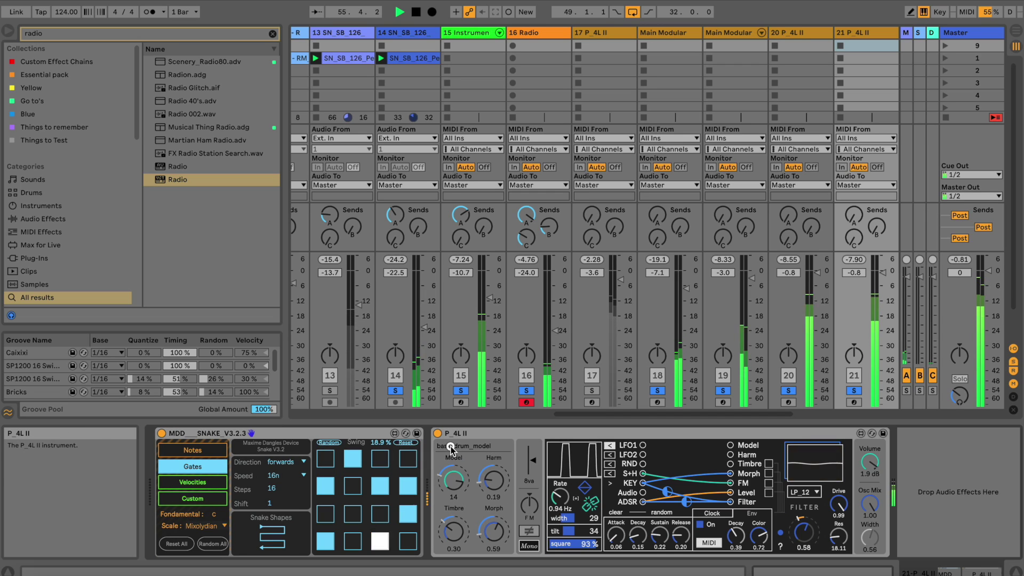
left_click_drag(454, 481, 456, 478)
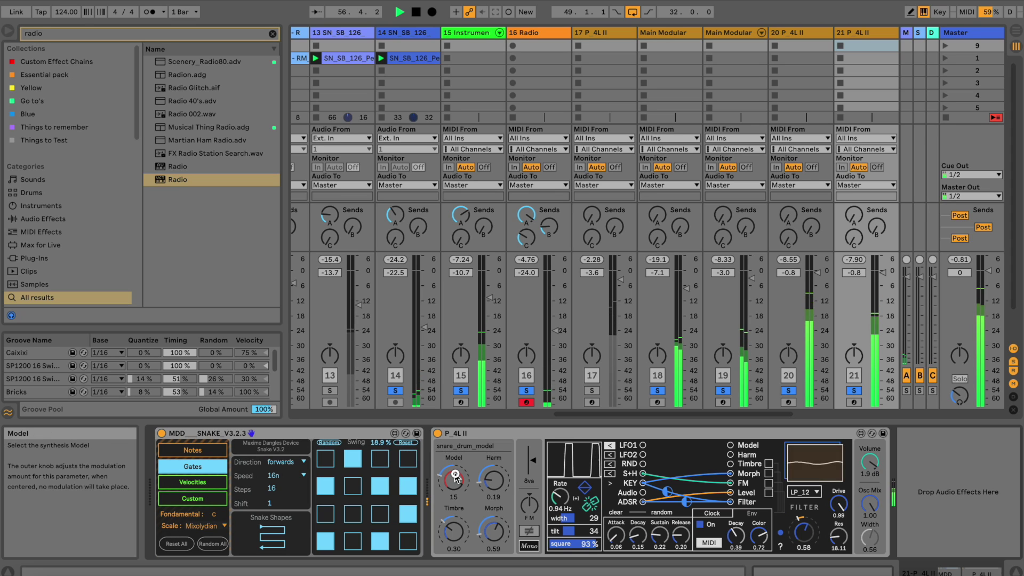
Adjust the note range of the duplicate's Snake sequencer and randomize its notes
left_click(220, 449)
left_click_drag(353, 443, 359, 444)
left_click(326, 442)
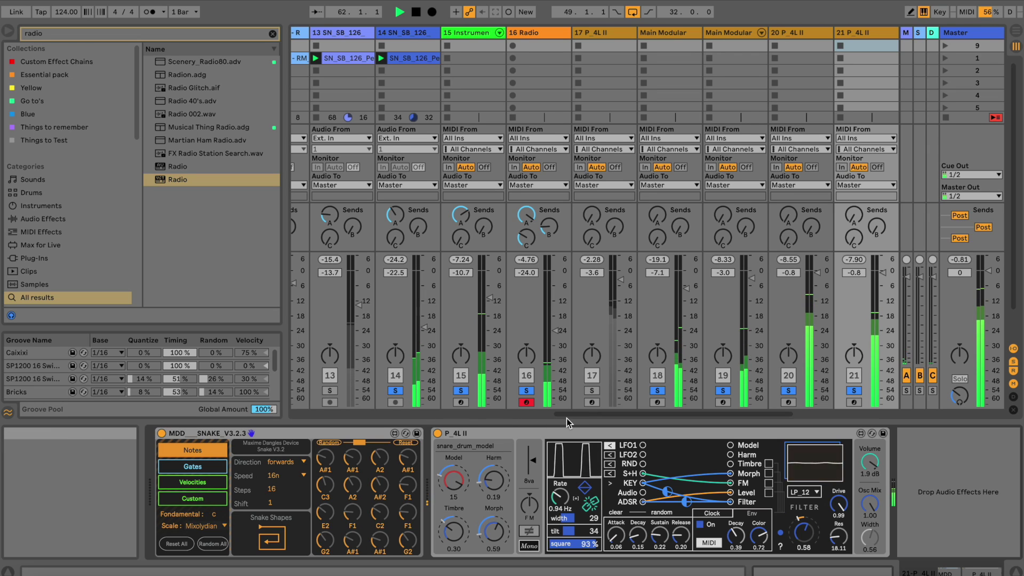
Try adding track 17 P_4L II to the soloed tracks
scroll(568, 415, "left", 1)
left_click(594, 392)
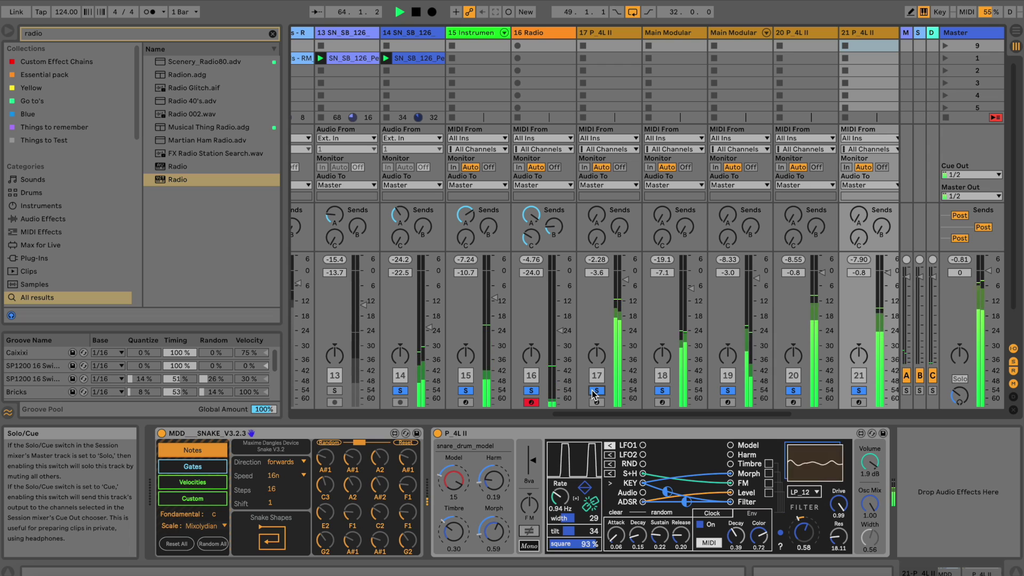
left_click(596, 391)
Solo track 12 IQSounds and set its volume to -3.6
left_click_drag(602, 421, 528, 418)
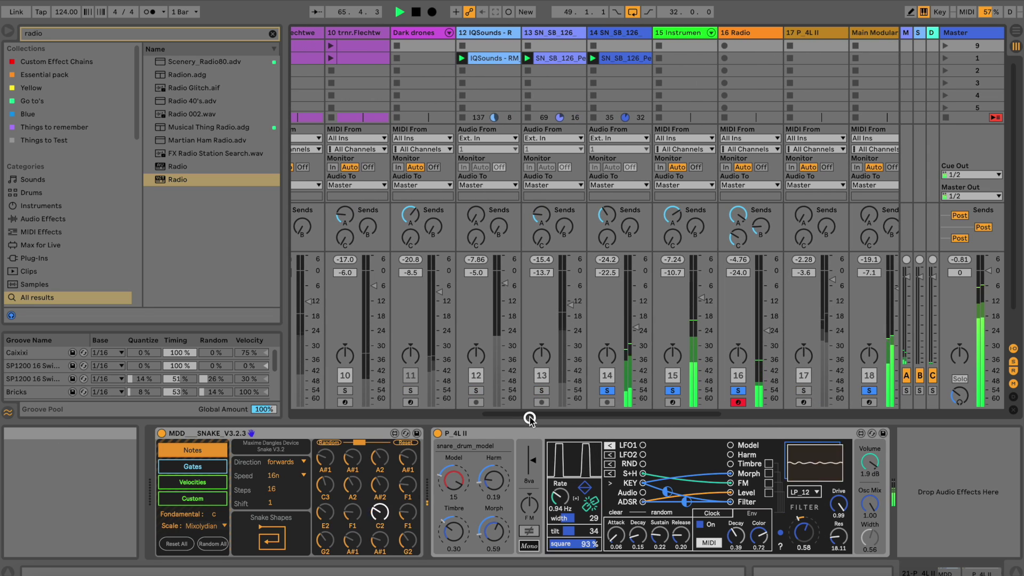
left_click(475, 391)
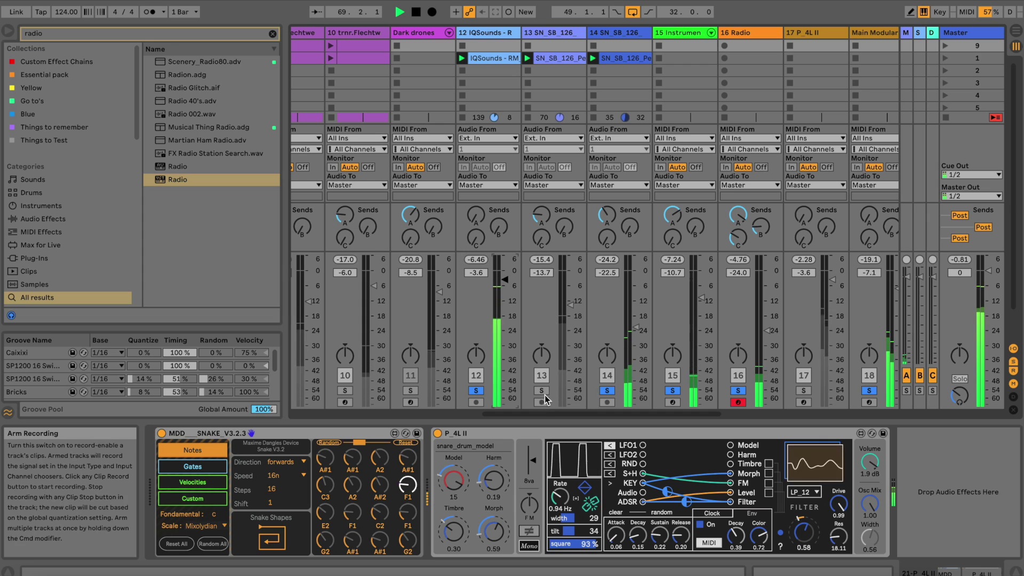
left_click_drag(542, 415, 692, 421)
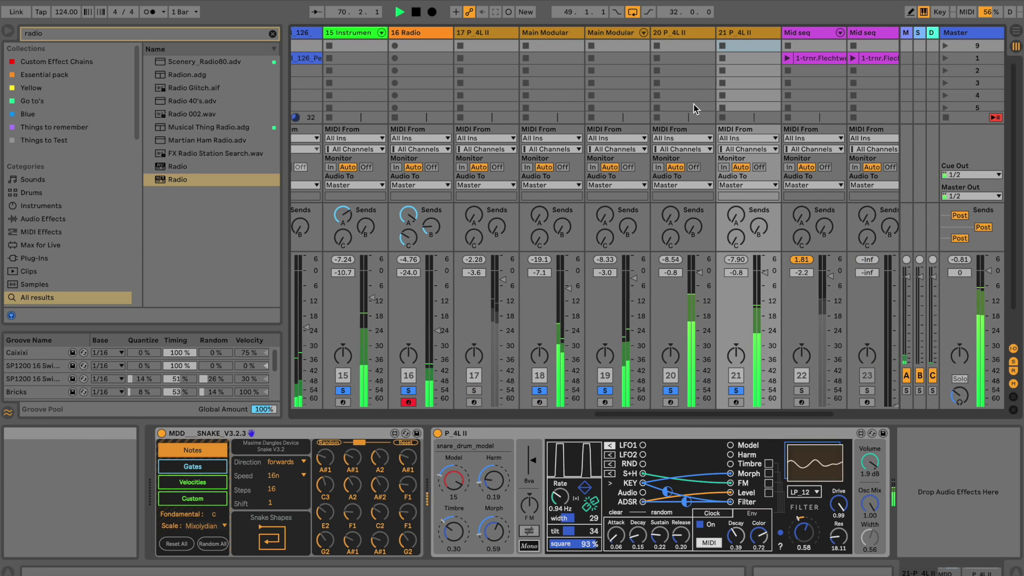
Set the snare P_4L II's clock envelope Decay to 0.55 and turn on the second gate in the third row of its Snake sequencer
left_click_drag(736, 533, 742, 527)
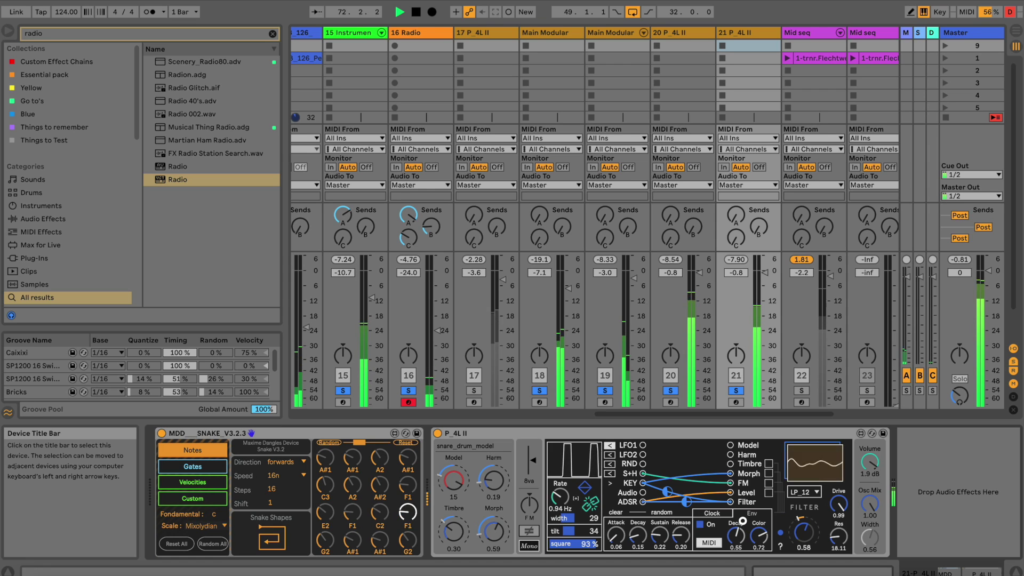
left_click(193, 466)
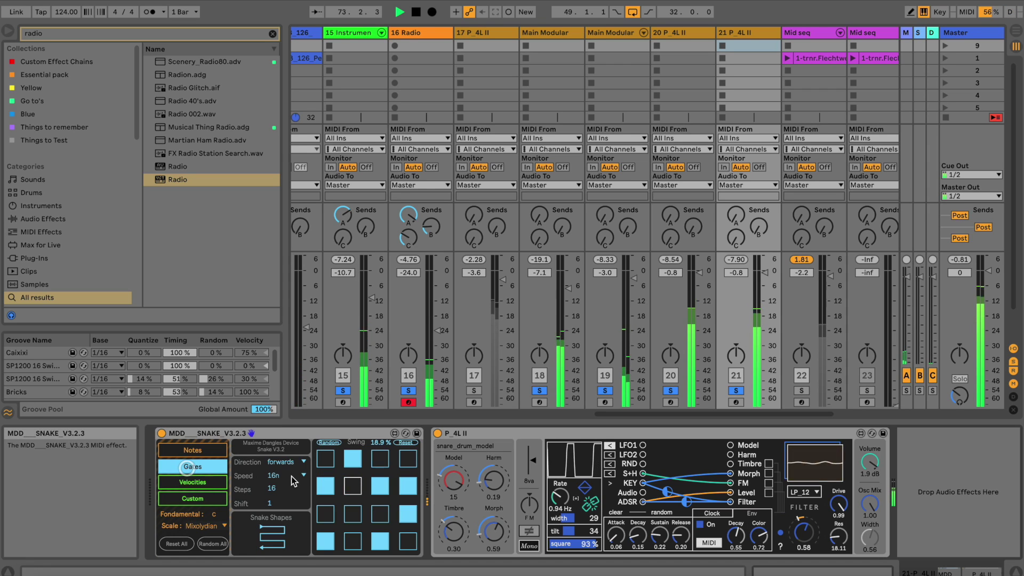
left_click(354, 513)
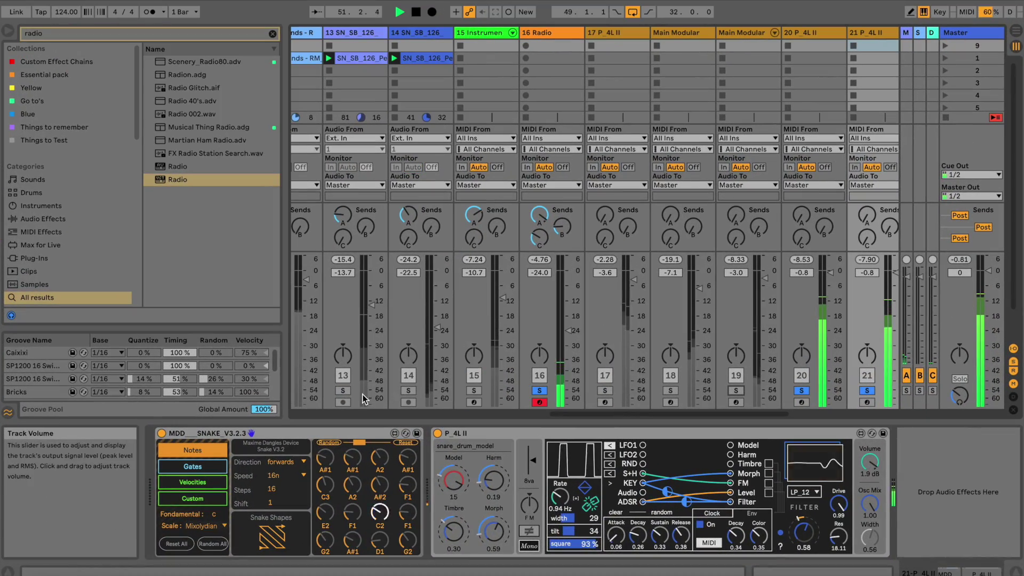
Add tracks 13 SN_SB_126 and 12 IQSounds to the soloed tracks
left_click(343, 391)
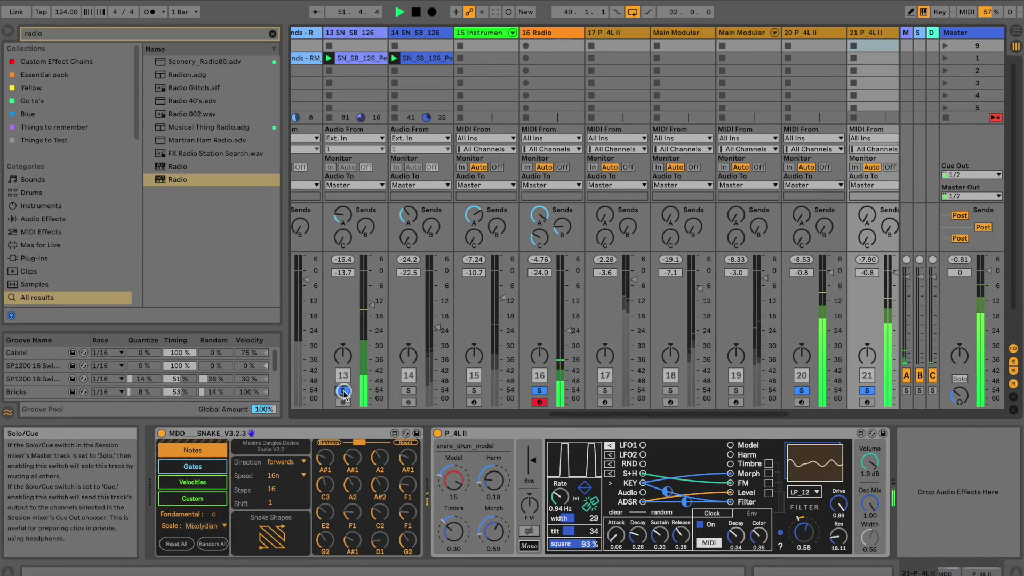
left_click_drag(571, 412, 519, 413)
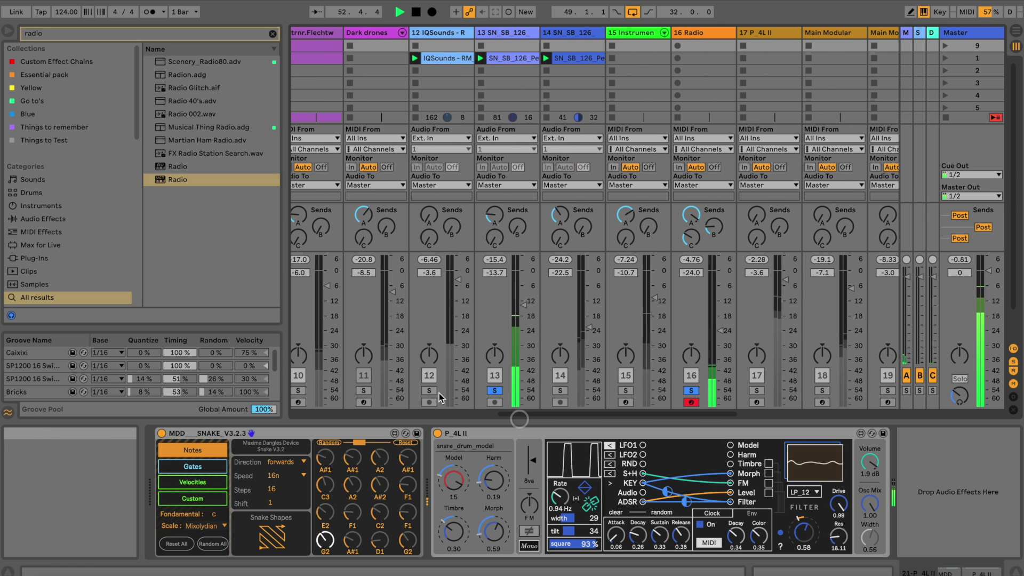
left_click(433, 391)
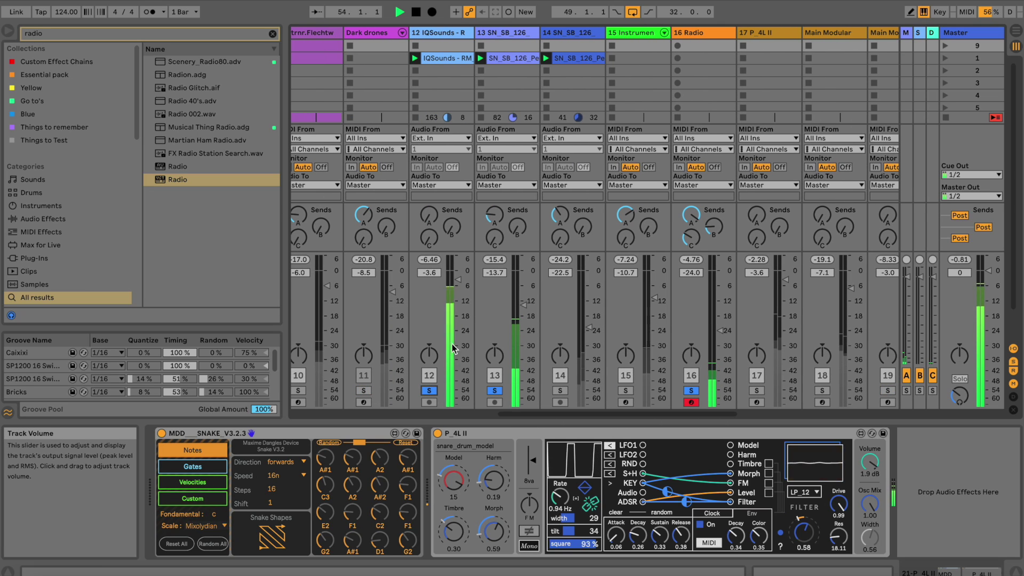
Show the clip Volume envelope of the IQSounds kick loop and raise it to full level across beat 1.4
double_click(446, 60)
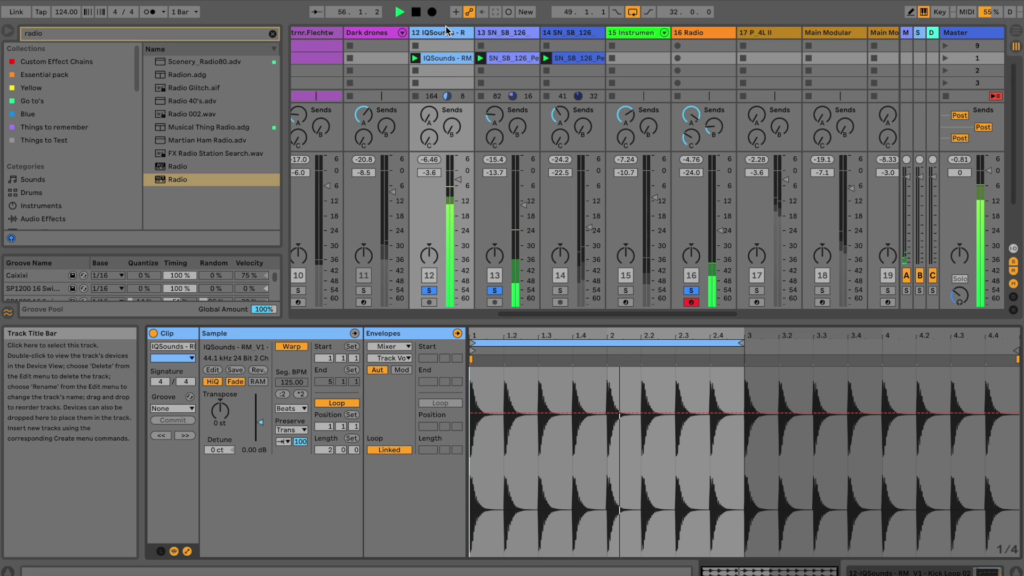
left_click(386, 358)
left_click(388, 346)
left_click(379, 354)
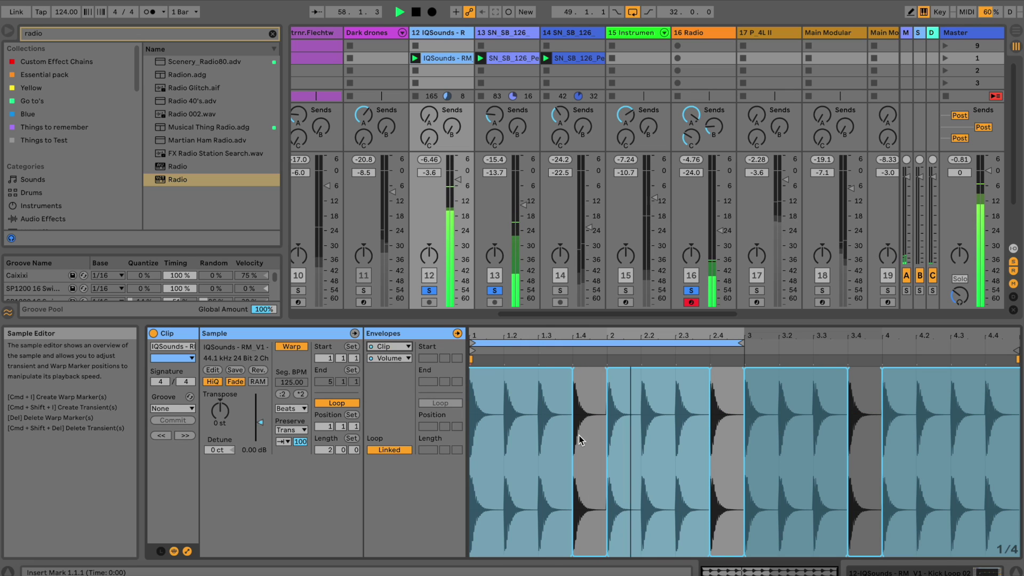
left_click_drag(573, 553, 606, 555)
left_click(606, 554)
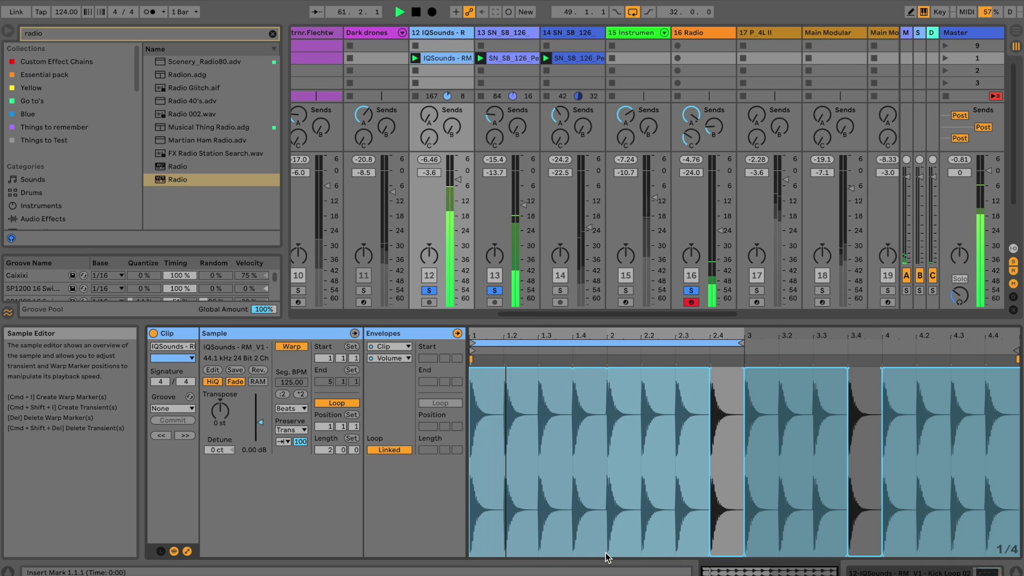
Audition track 14, leave it unsoloed, and solo track 15 Instrument with its volume set to -4.4
left_click_drag(571, 314, 581, 314)
left_click(530, 291)
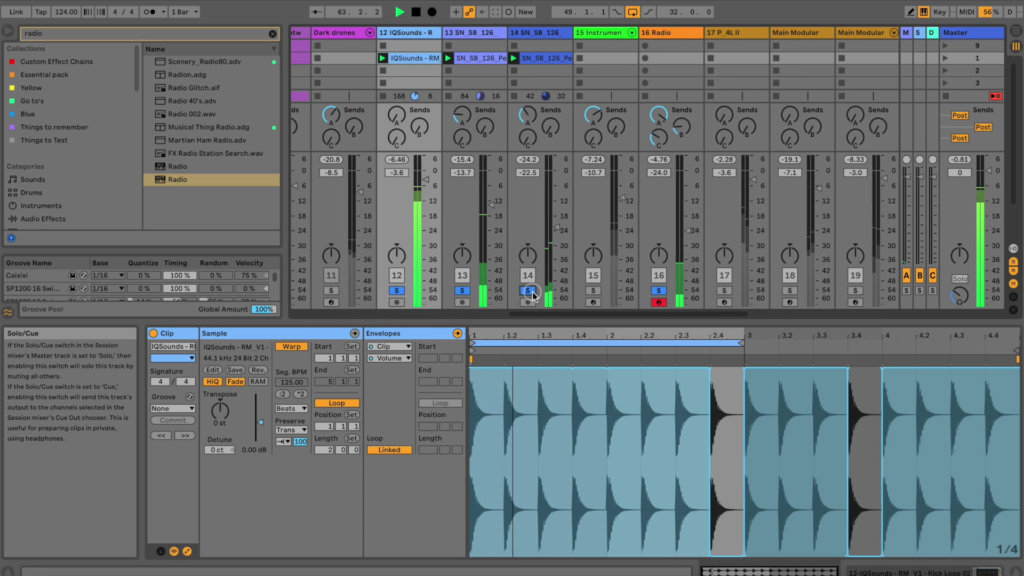
left_click(593, 291)
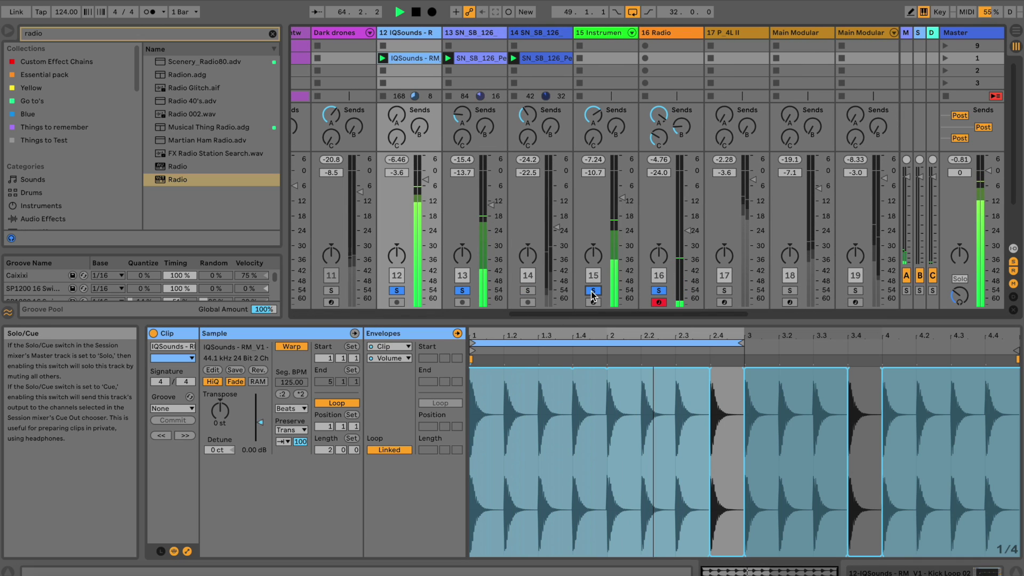
left_click_drag(619, 206, 618, 200)
Audition Main Modular tracks 19 and 18, setting their volumes to -10.4 and -14.3, and leave both unsoloed
left_click_drag(599, 315, 666, 319)
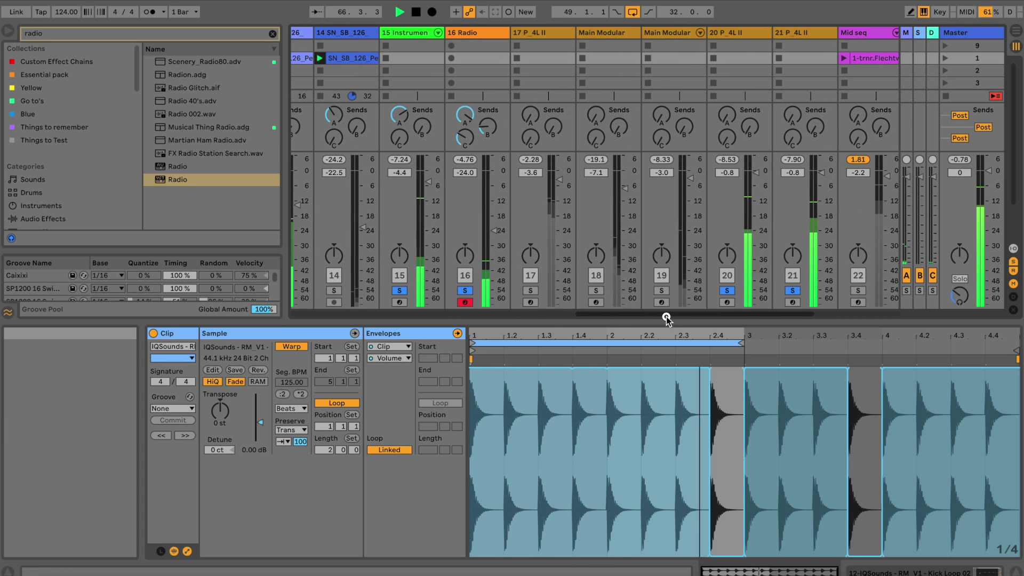
left_click(661, 290)
left_click_drag(689, 176, 687, 183)
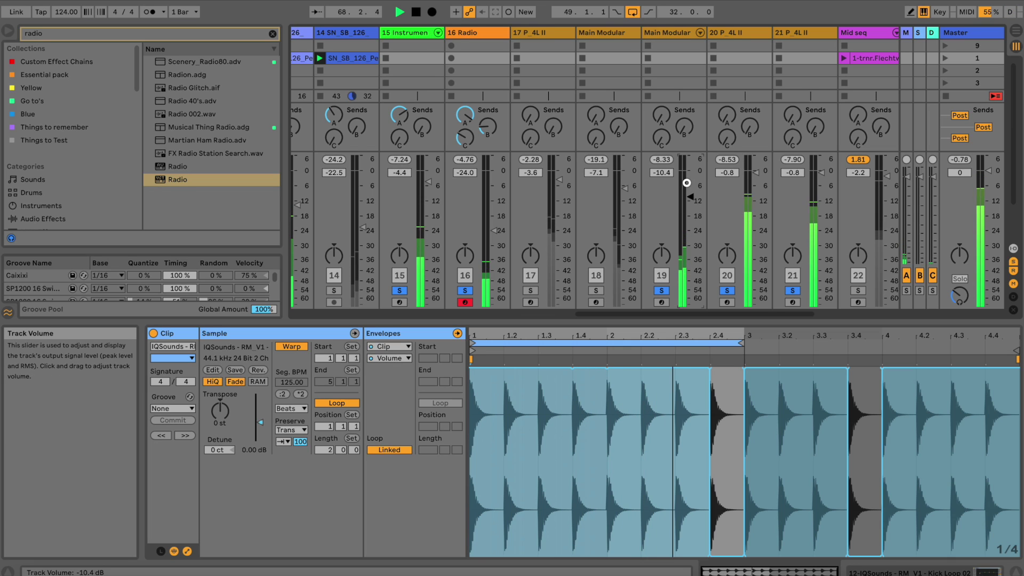
left_click(595, 290)
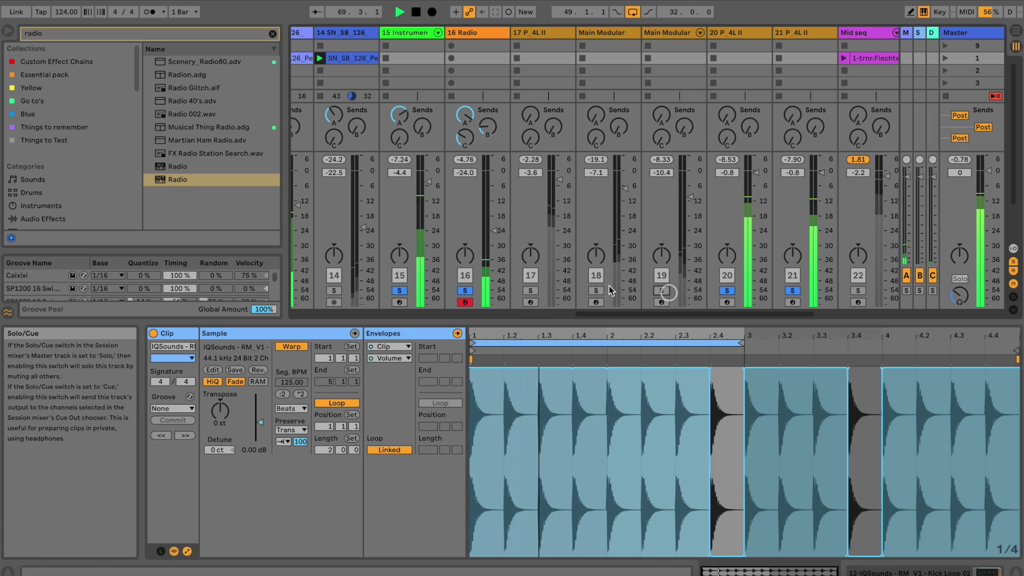
left_click_drag(629, 221, 622, 198)
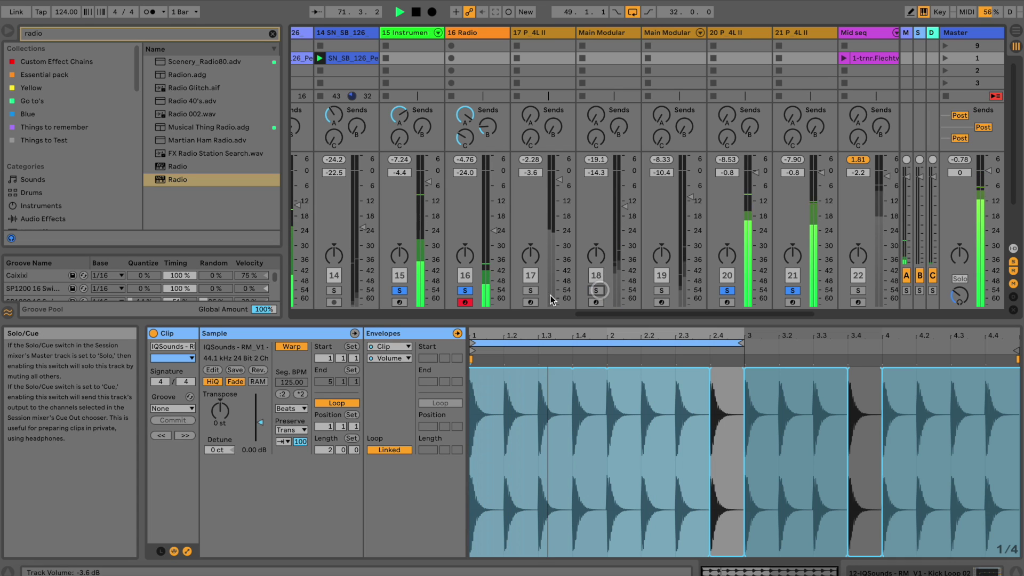
Audition track 17 P_4L II, set its volume to -9.0 and leave it unsoloed
left_click(531, 290)
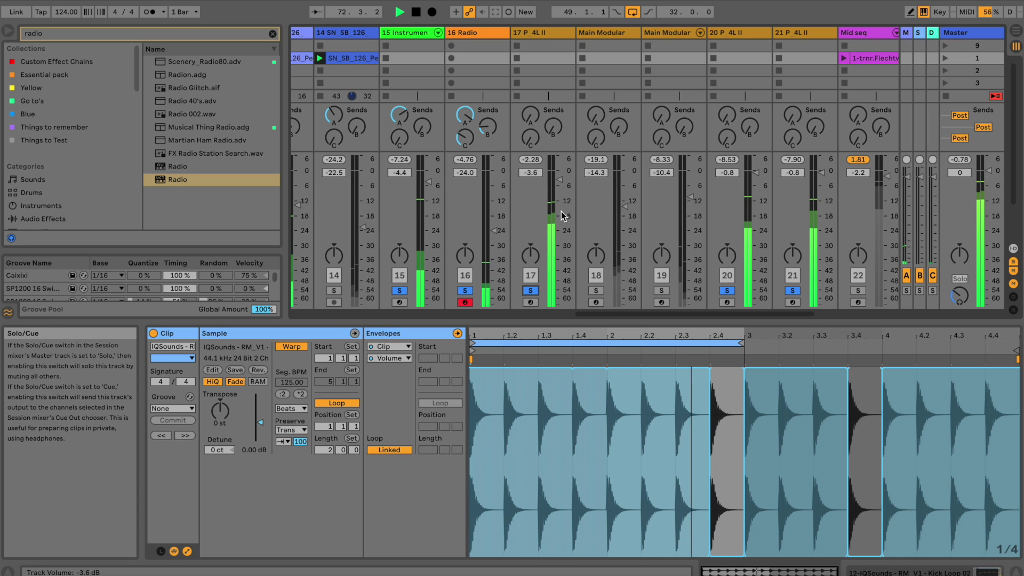
left_click(531, 290)
left_click_drag(555, 180, 601, 216)
Audition track 22 Mid seq without keeping it soloed, and set the volume of track 25 Ruffin_Stu to -14.3
left_click_drag(680, 313, 775, 315)
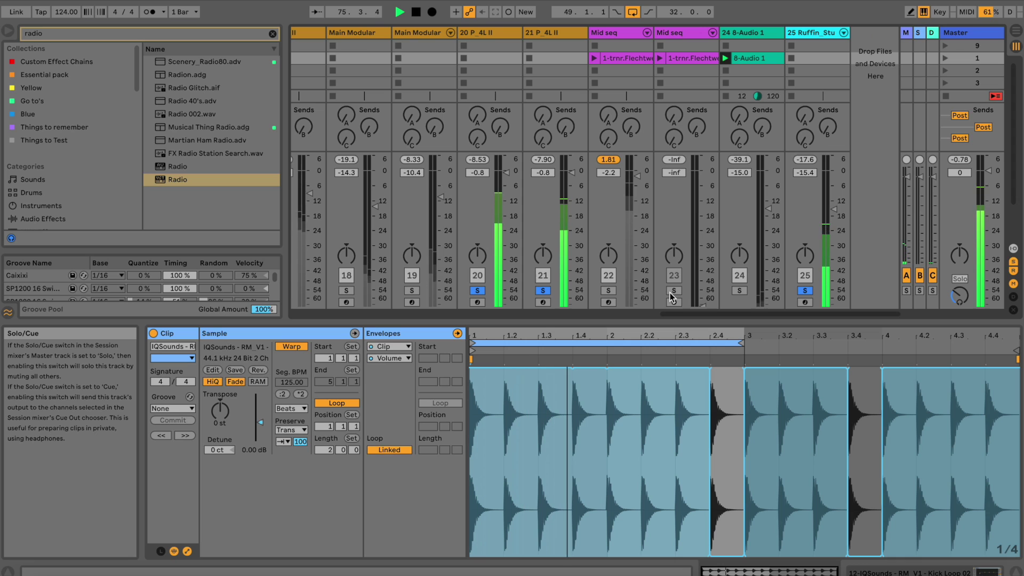
left_click(609, 290)
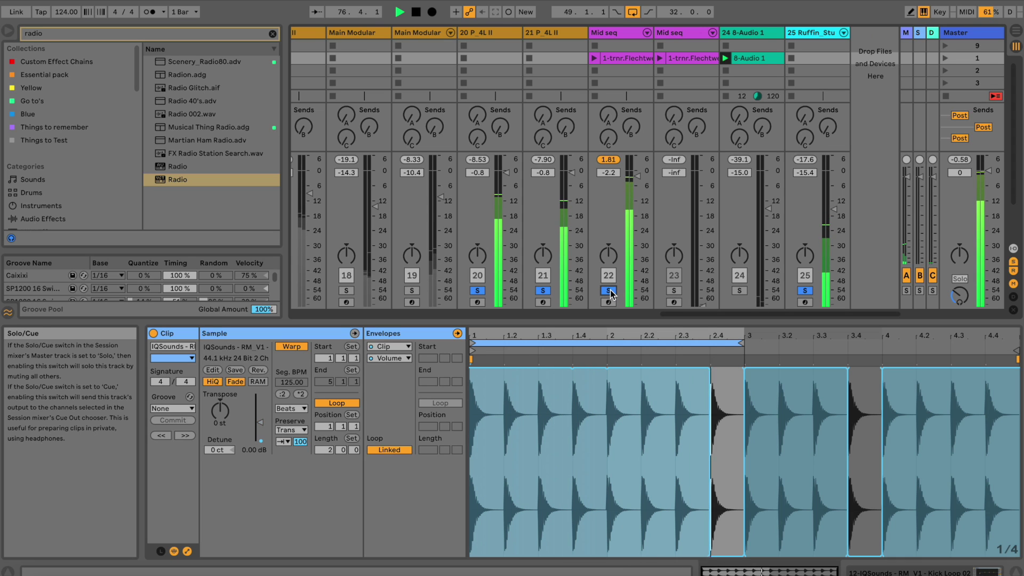
mouse_move(667, 315)
left_mouse_down()
mouse_move(356, 299)
mouse_move(411, 313)
mouse_move(673, 316)
left_mouse_up()
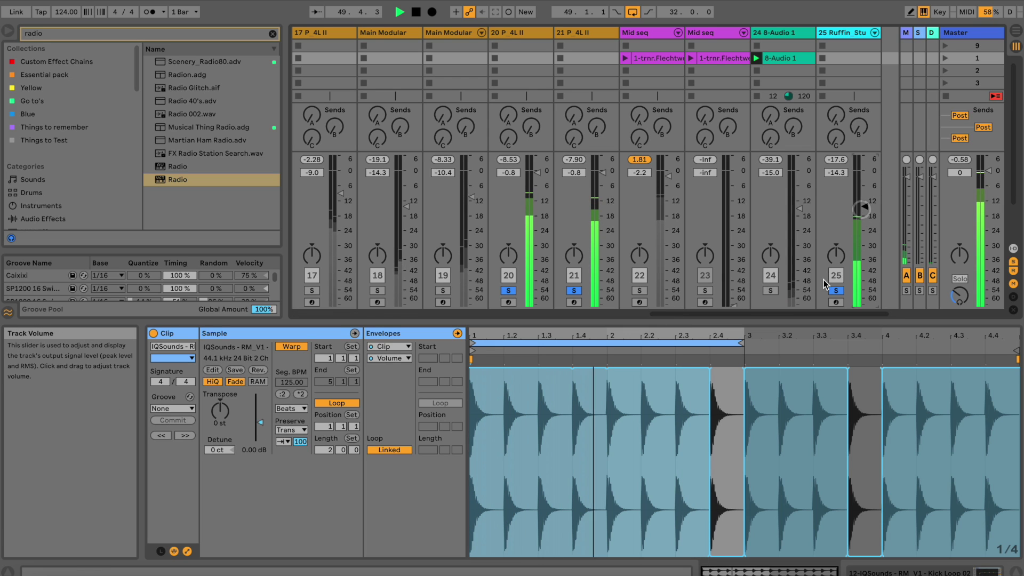
Solo track 14 SN_SB_126 and, after trying it louder, set its volume to -23.0
left_click_drag(802, 316, 613, 295)
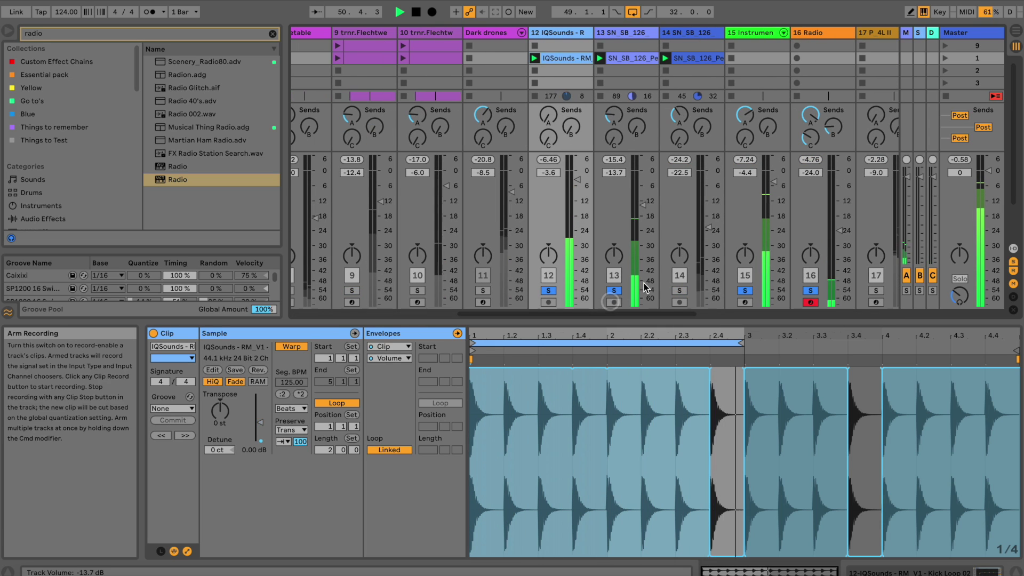
left_click(680, 291)
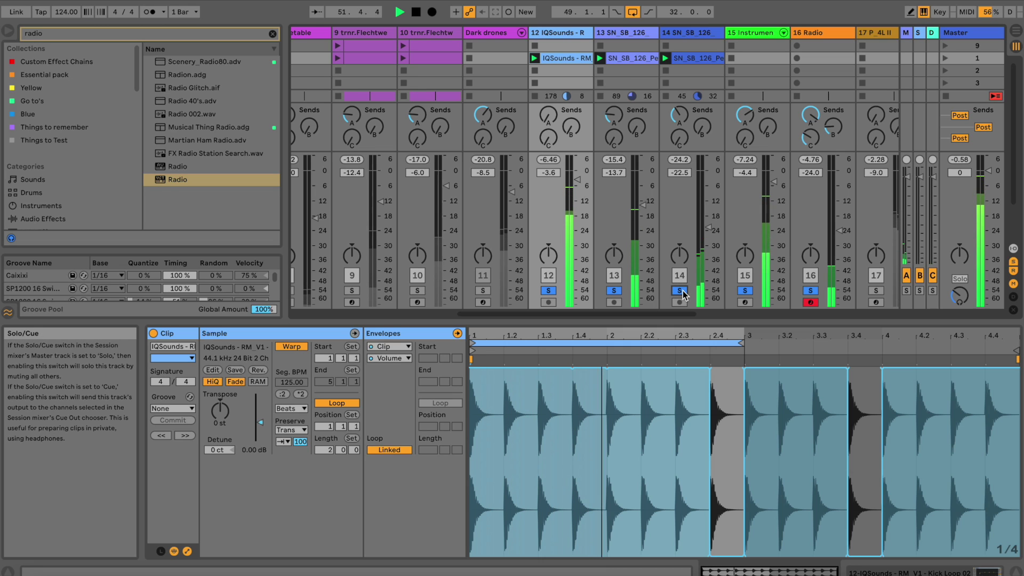
left_click_drag(705, 229, 704, 189)
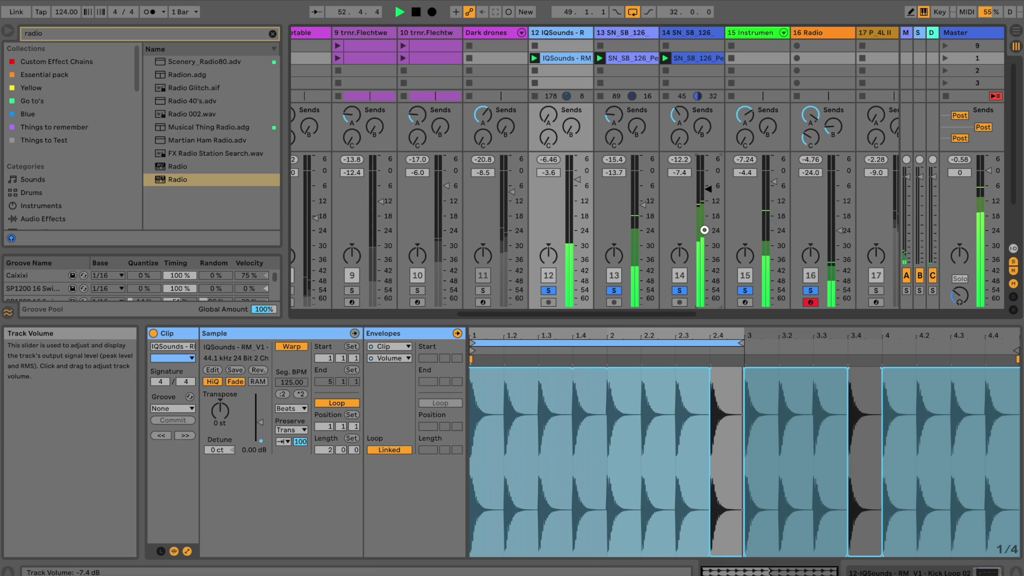
left_click_drag(705, 229, 716, 225)
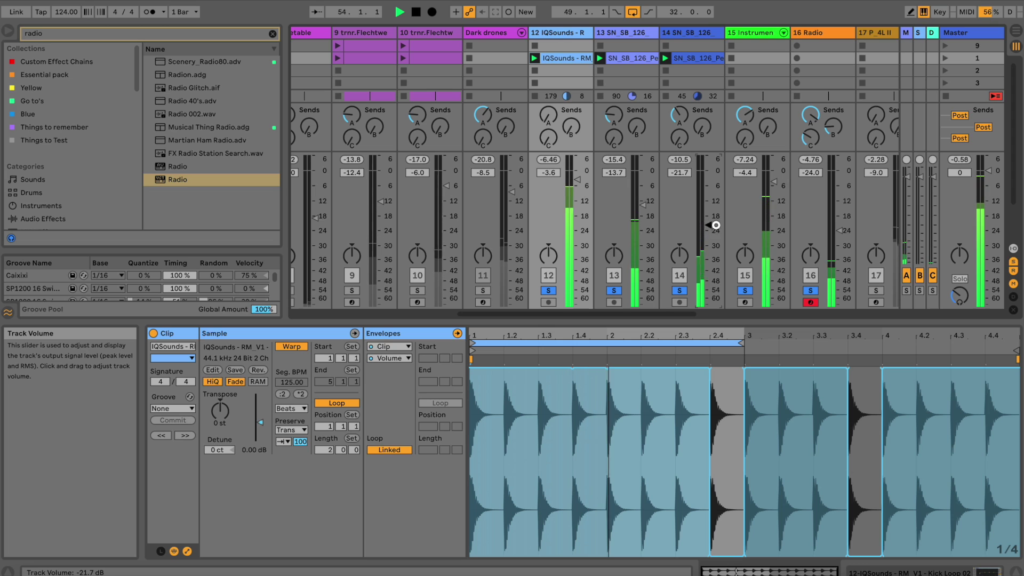
Audition tracks 5 Wavetable and 6 Audio with the groove and leave both unsoloed
left_click_drag(664, 315, 469, 303)
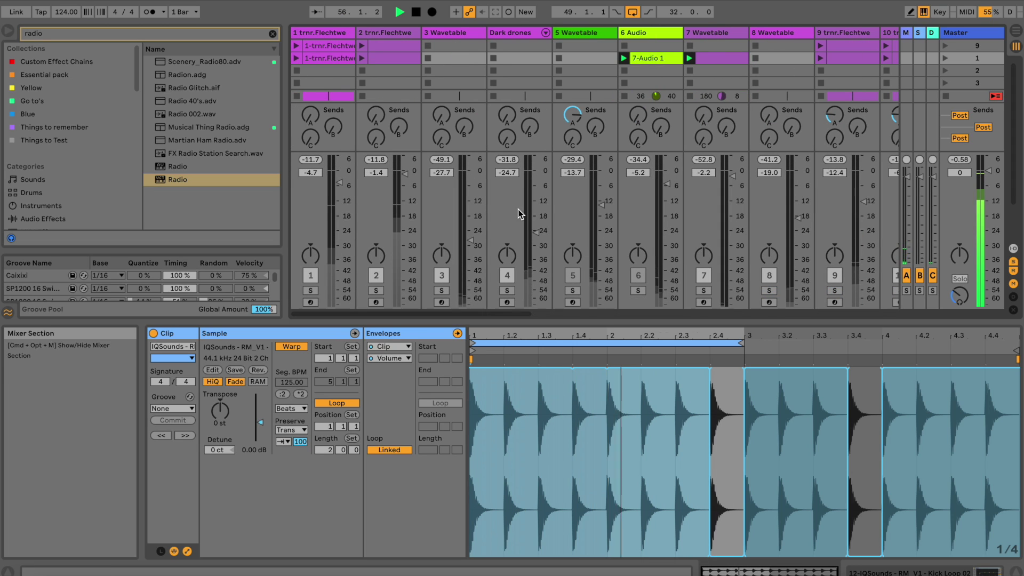
left_click(572, 291)
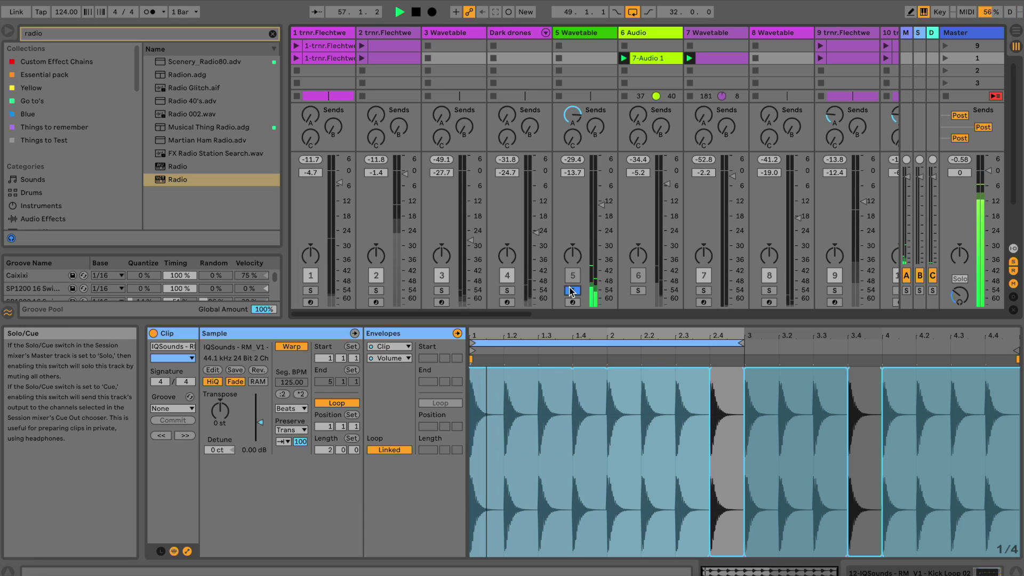
left_click(638, 290)
left_click(572, 290)
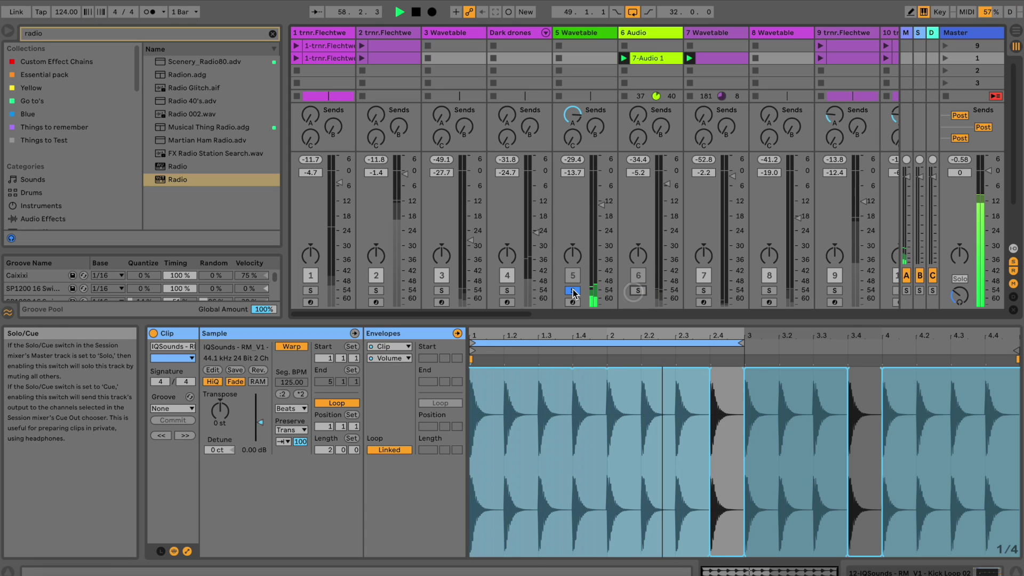
Search the browser for "hihat" and look through the user folders
left_click(272, 33)
type("hihat")
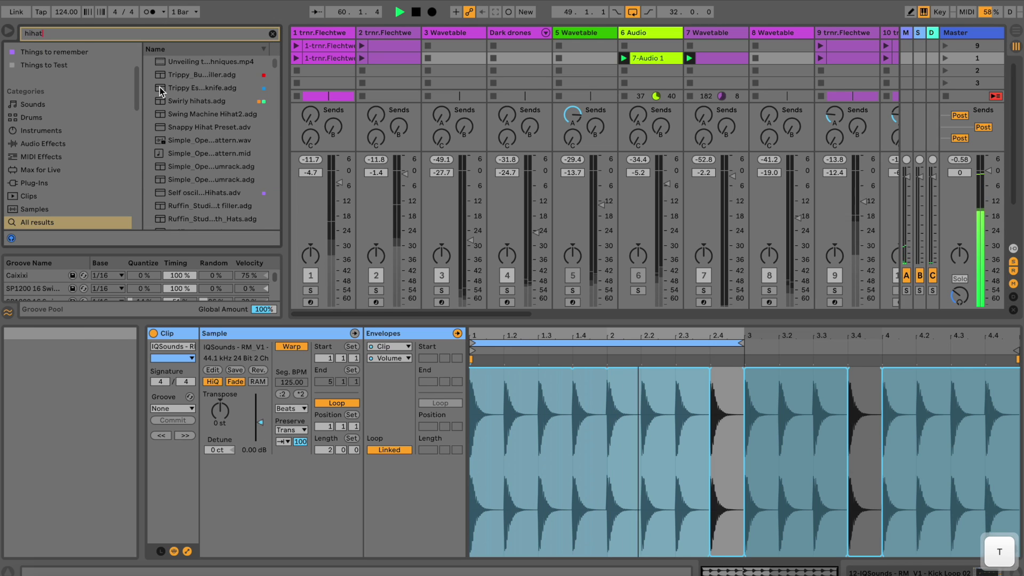
scroll(94, 145, "down", 8)
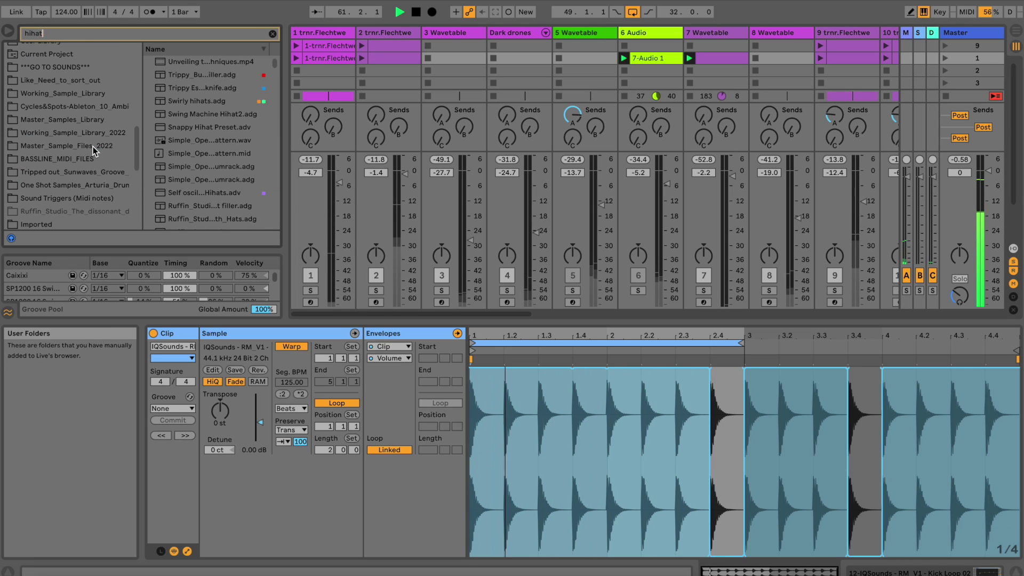
In Master_Samples_Library, open Infinite Escape Library's Samples, Loops and HiHats folders and preview the closed hi-hat loop
left_click(92, 119)
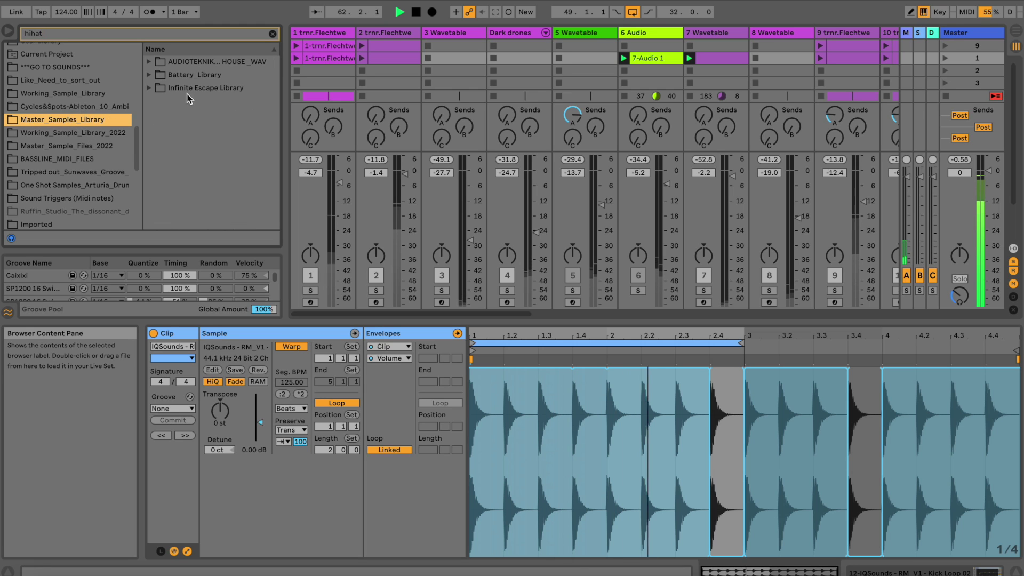
left_click(149, 90)
left_click(156, 102)
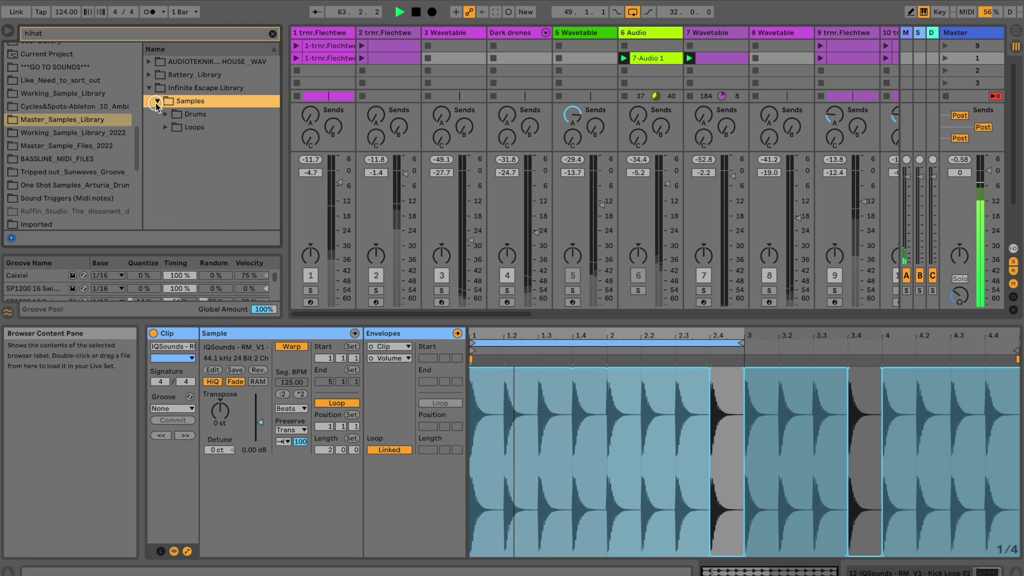
left_click(162, 126)
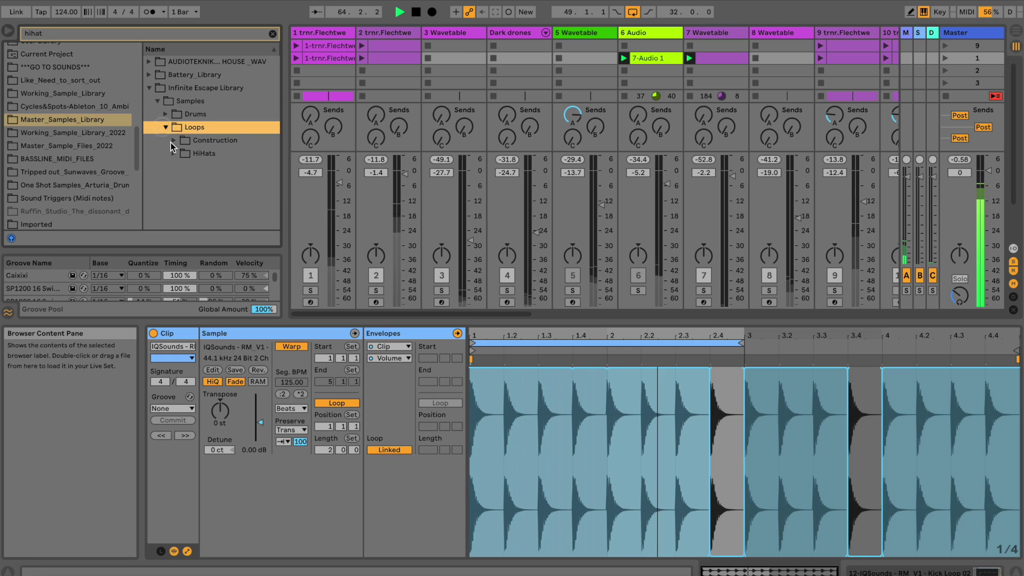
left_click(172, 154)
left_click(194, 167)
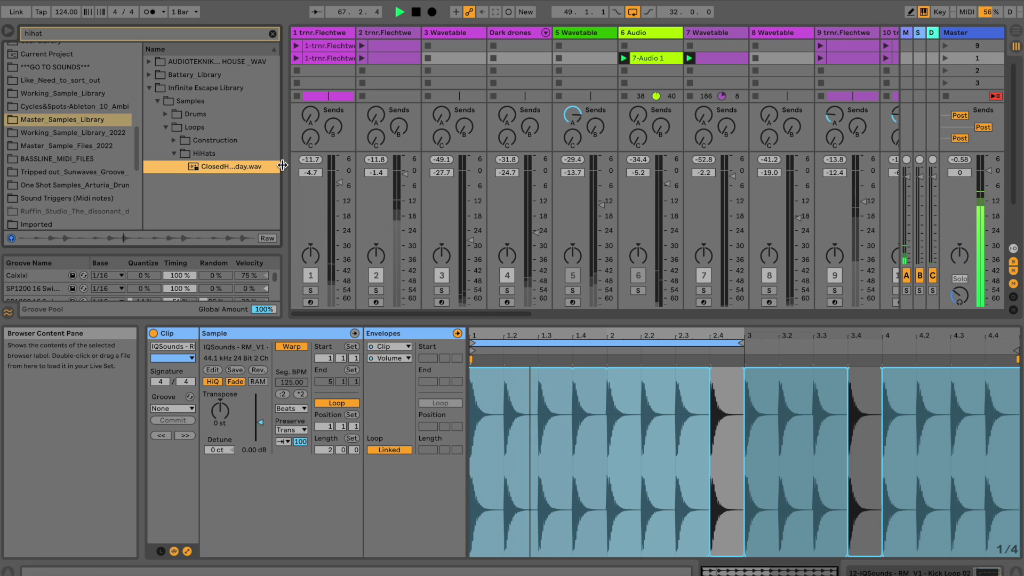
Insert a new audio track after track 12 IQSounds and load the closed hi-hat loop into its scene 1 slot
left_click_drag(478, 314, 619, 315)
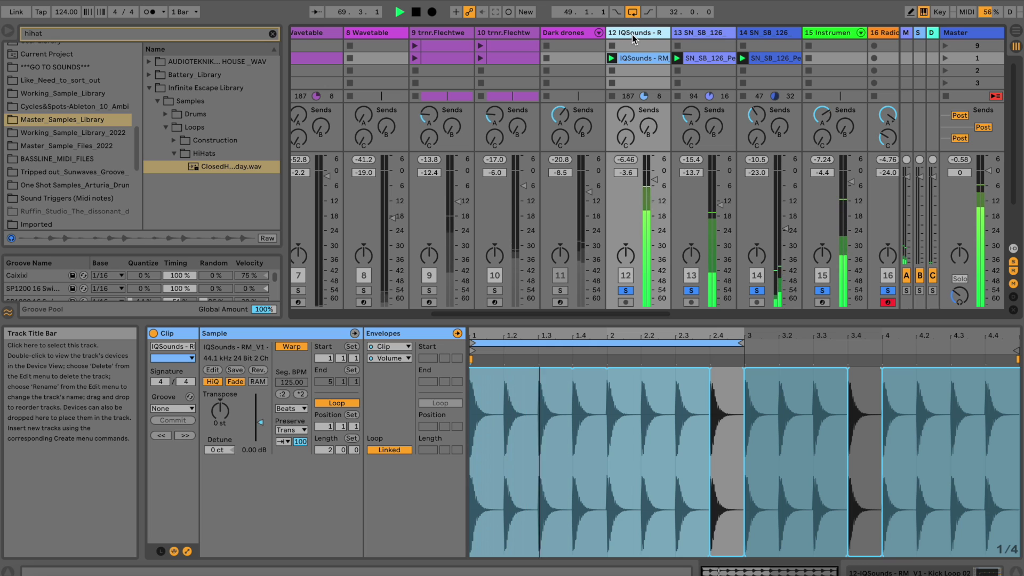
key("super+t")
left_click_drag(195, 168, 694, 58)
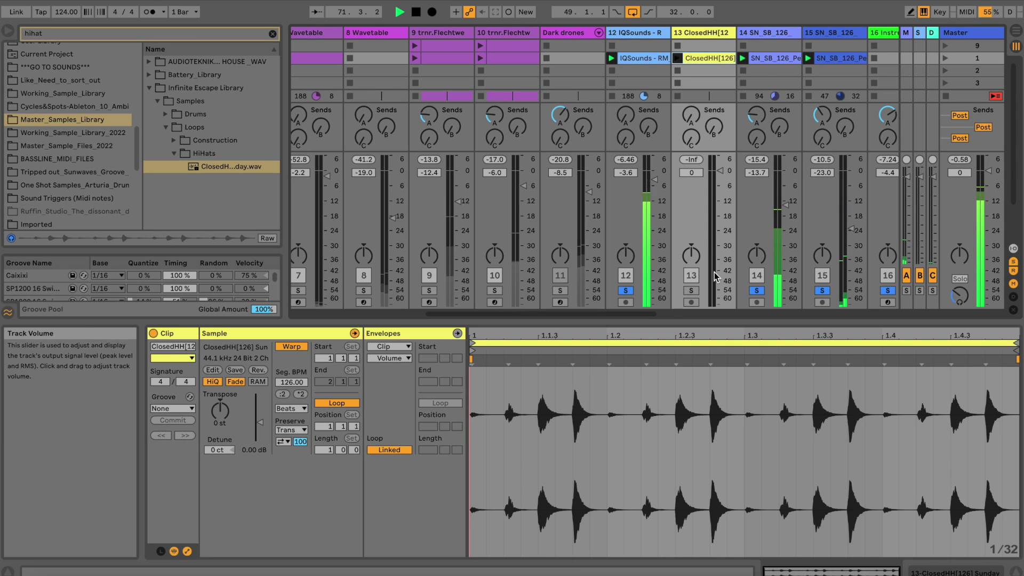
Play the hi-hat clip with track 13 soloed and set the track's volume to -23.6
left_click(692, 290)
left_click_drag(716, 173, 716, 181)
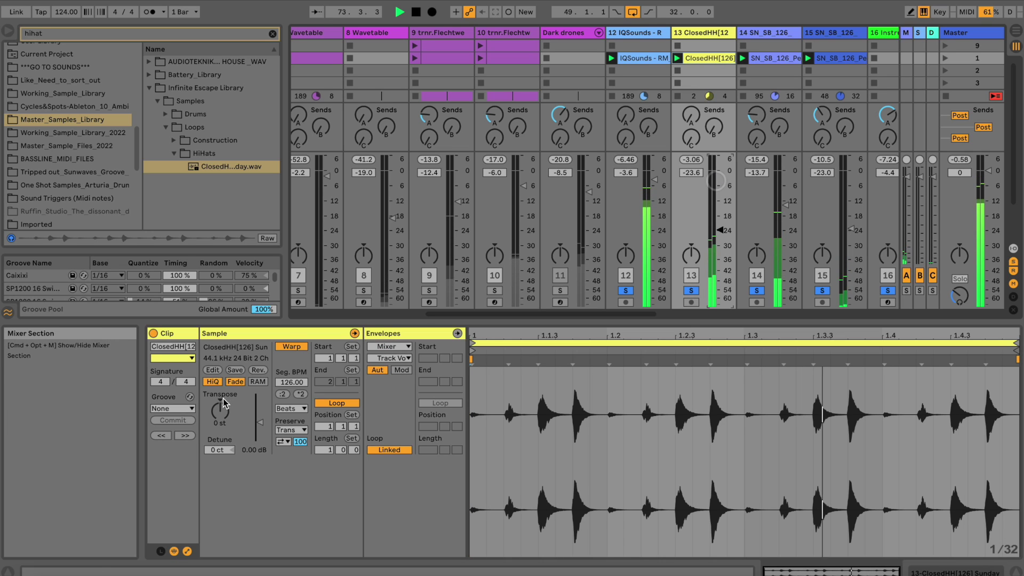
Audition the SP1200 16 Swing-71 and Swing-50 grooves on the hi-hat clip, and settle on the Caixixi groove
left_click(173, 409)
left_click(195, 439)
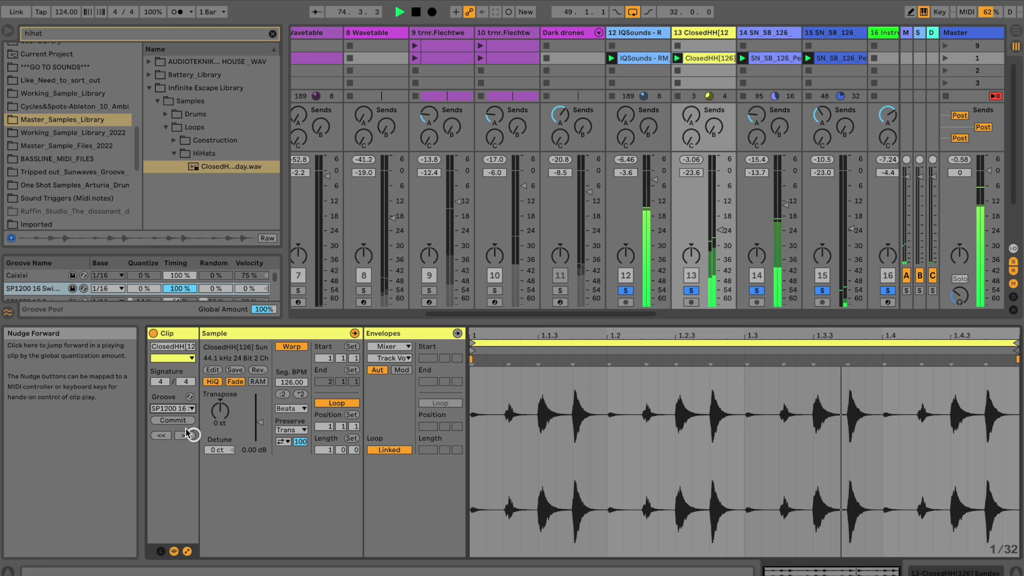
left_click(184, 409)
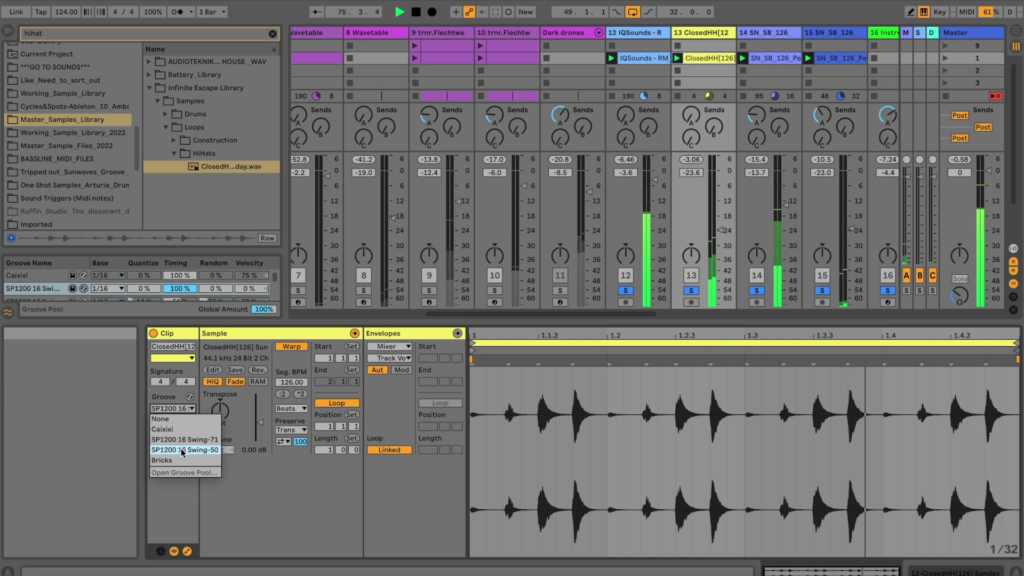
left_click(182, 451)
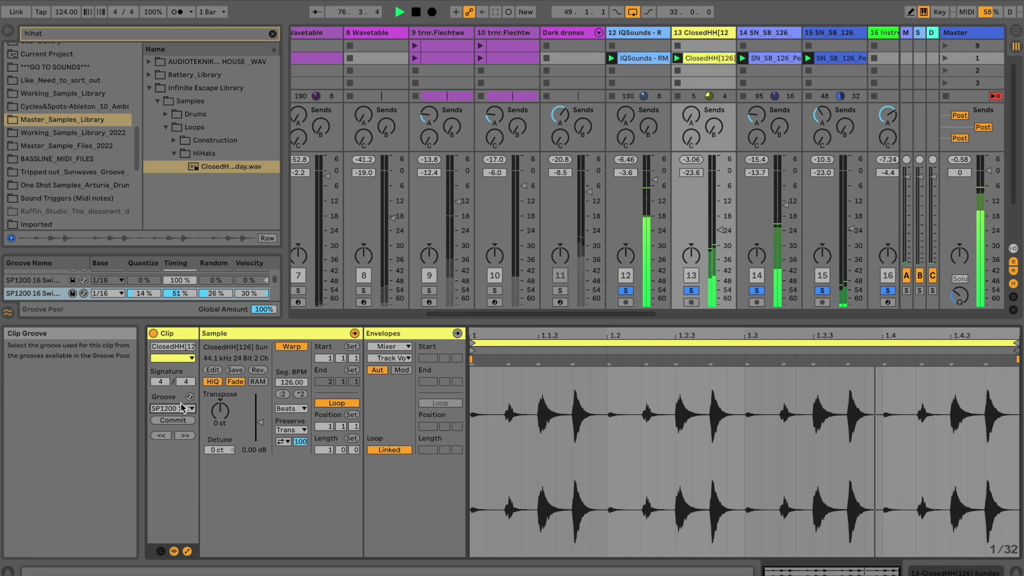
left_click(183, 411)
left_click(179, 425)
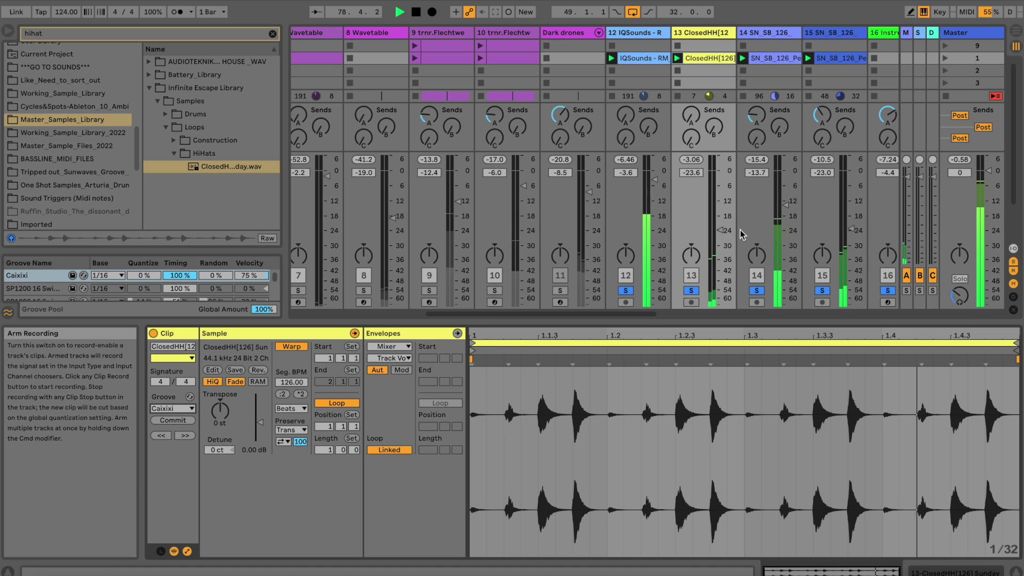
Set track 13's volume to -8.2, duplicate the track and solo the copy with its clip playing
left_click_drag(724, 234, 716, 230)
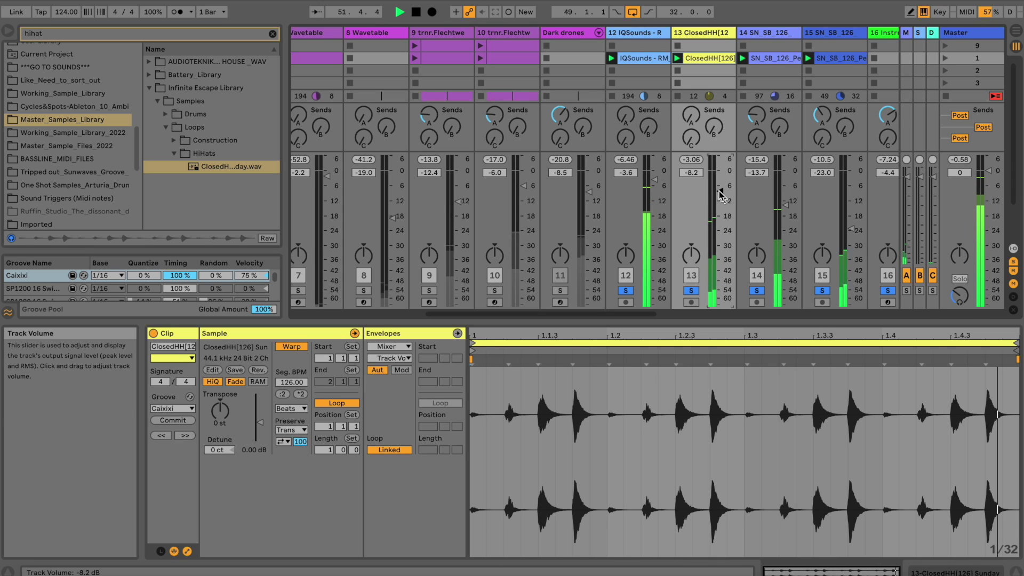
key("super+d")
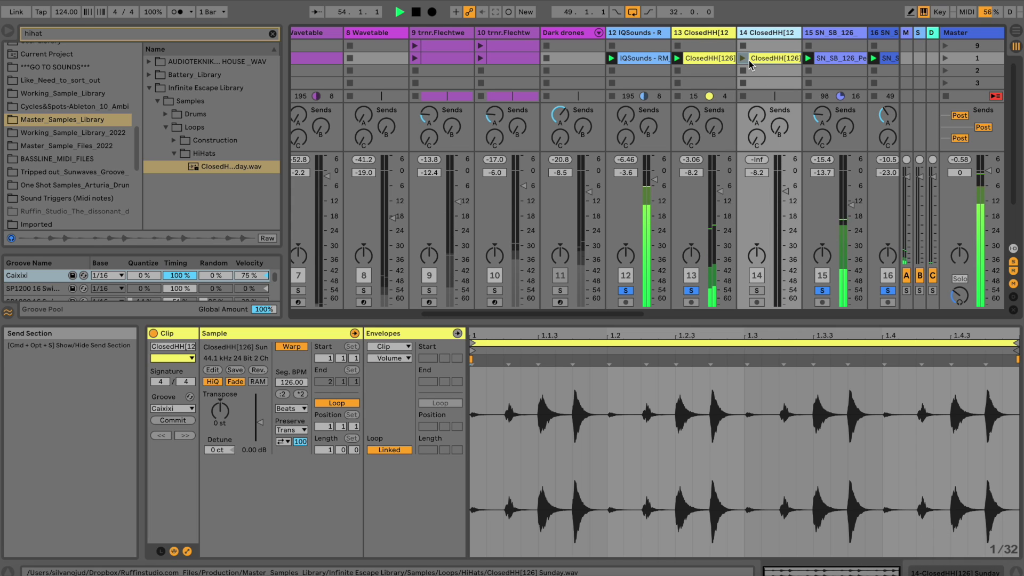
left_click(757, 291)
Try an SP1200 swing on the duplicated hi-hat clip, settle on the Bricks groove and set that groove's Quantize to 27 %
left_click(183, 411)
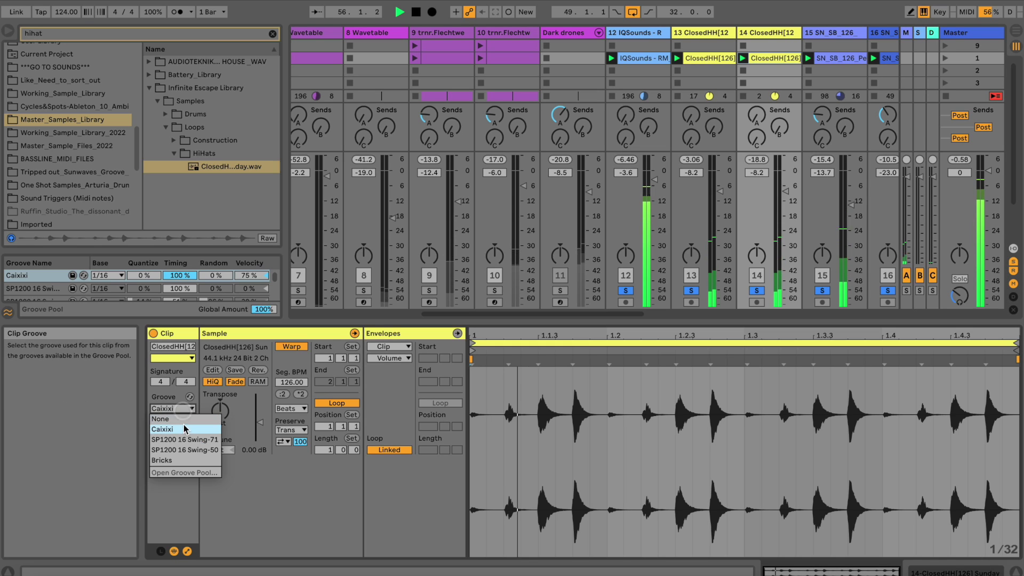
left_click(181, 436)
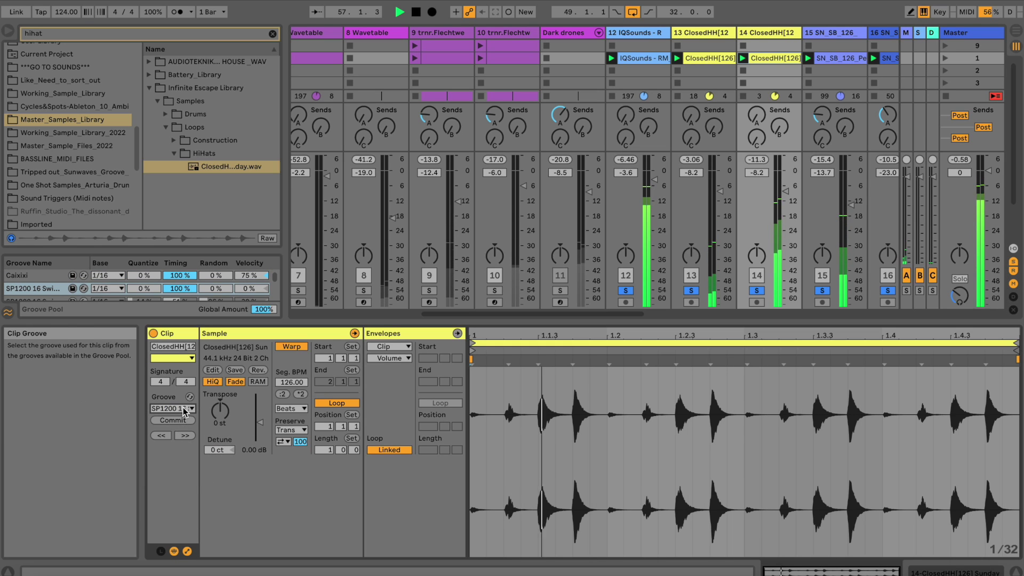
left_click(183, 410)
left_click(183, 436)
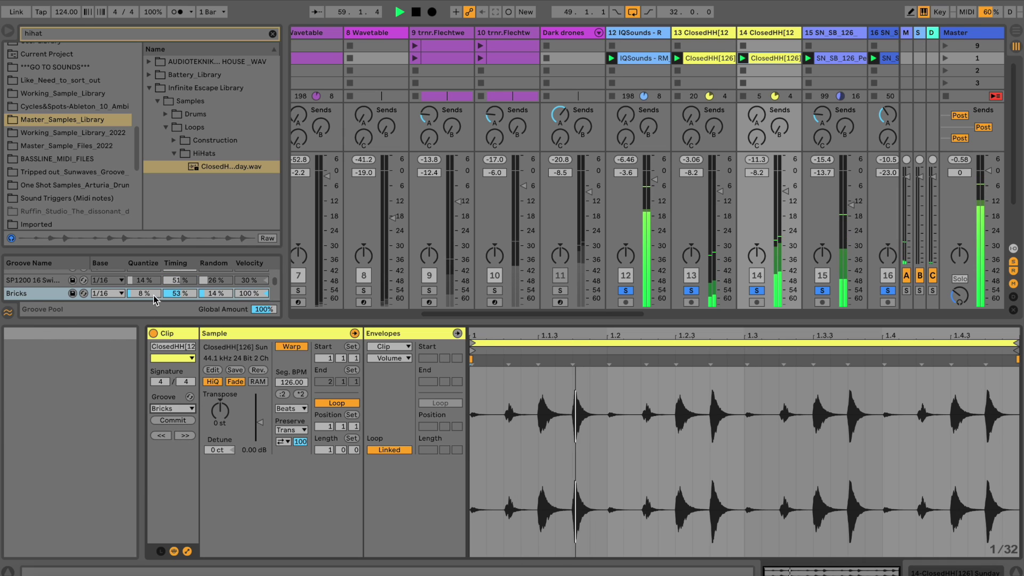
left_click_drag(153, 293, 153, 287)
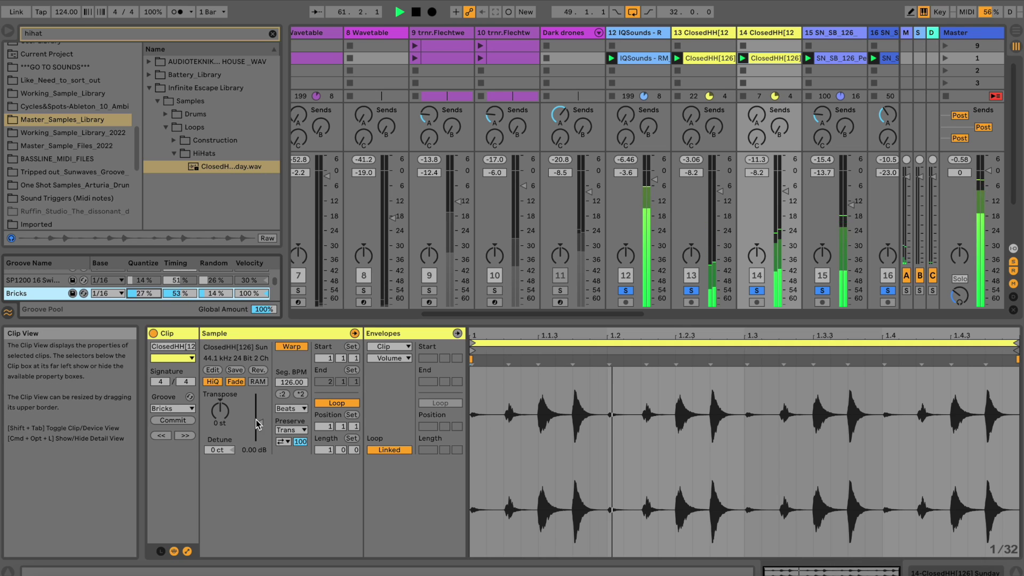
Transpose the duplicated hi-hat by 16 st and 2 ct, warp it in Complex Pro with Envelope 211, and set its gain to 0.81 dB
left_click_drag(221, 415, 226, 412)
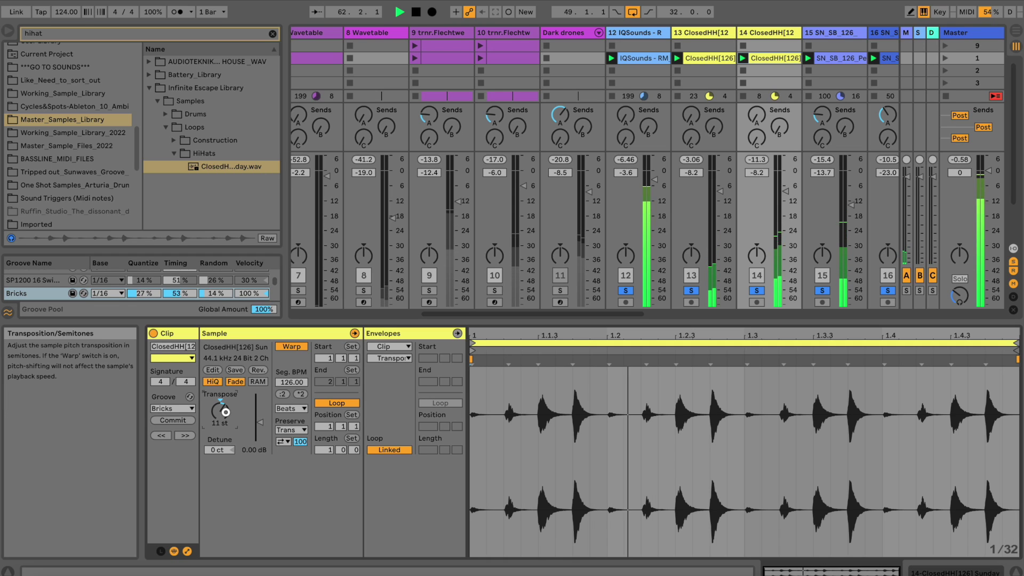
left_click(291, 409)
left_click(293, 473)
left_click_drag(224, 425, 224, 419)
left_click_drag(284, 449, 245, 418)
left_click(219, 450)
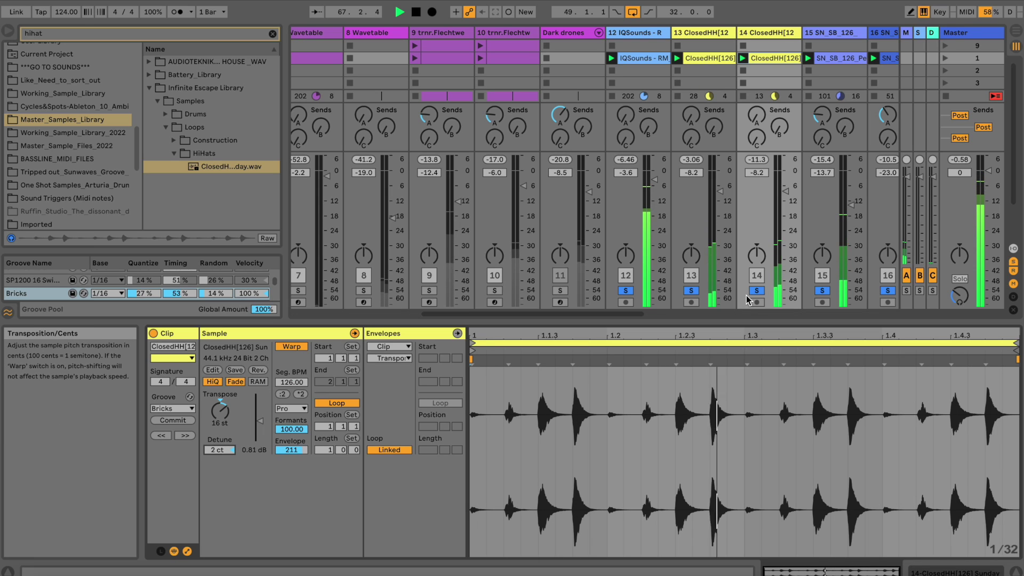
left_click_drag(756, 121, 755, 117)
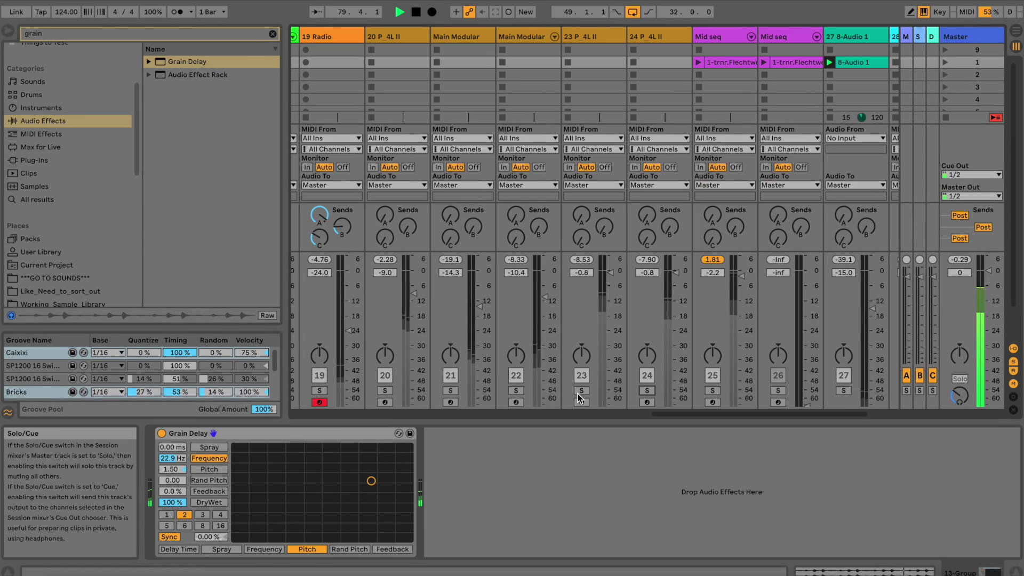
Solo tracks 21 to 24 and set the volume of Main Modular track 22 to -14.5
left_click(581, 391)
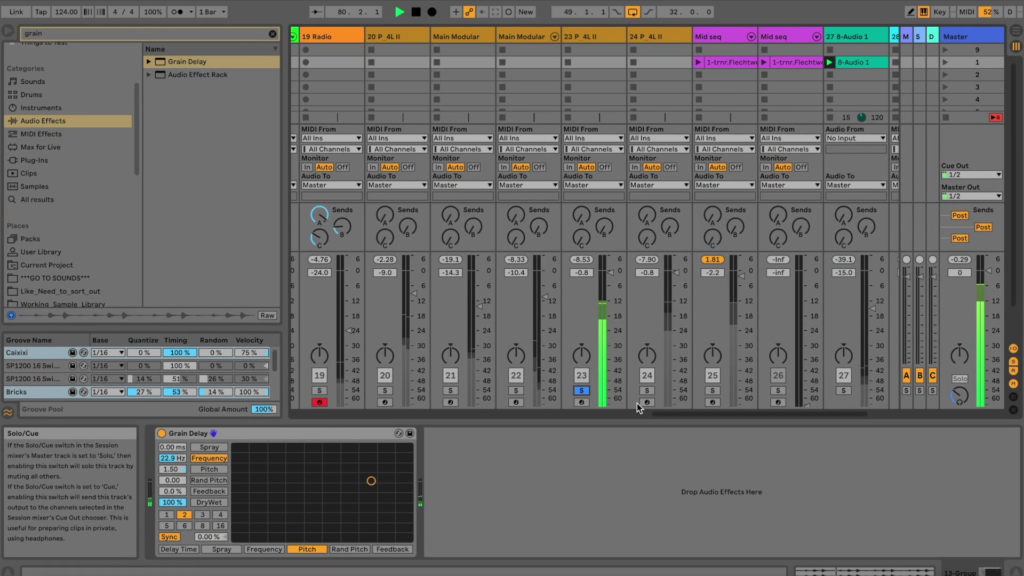
left_click_drag(653, 411, 645, 411)
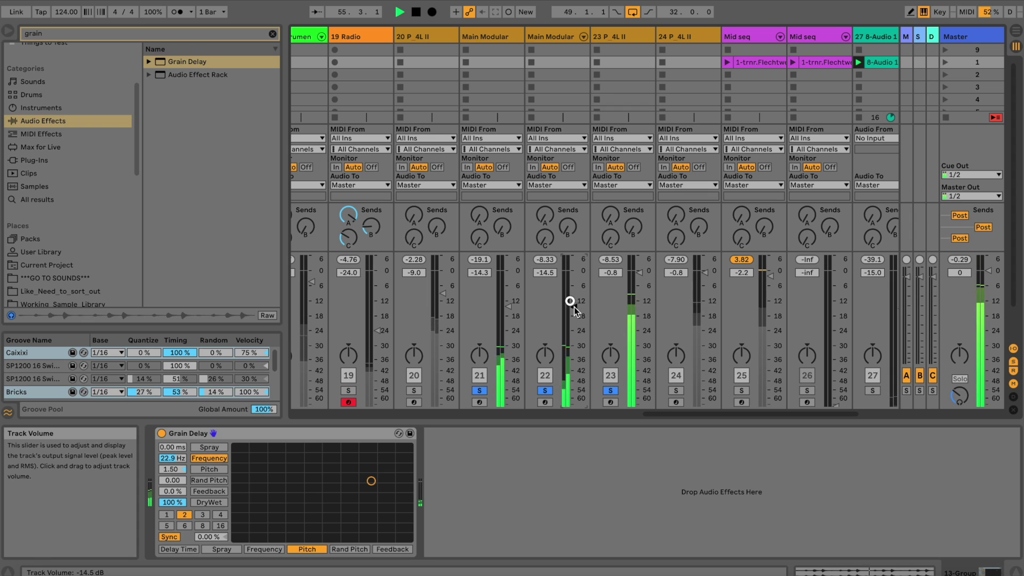
left_click(676, 390)
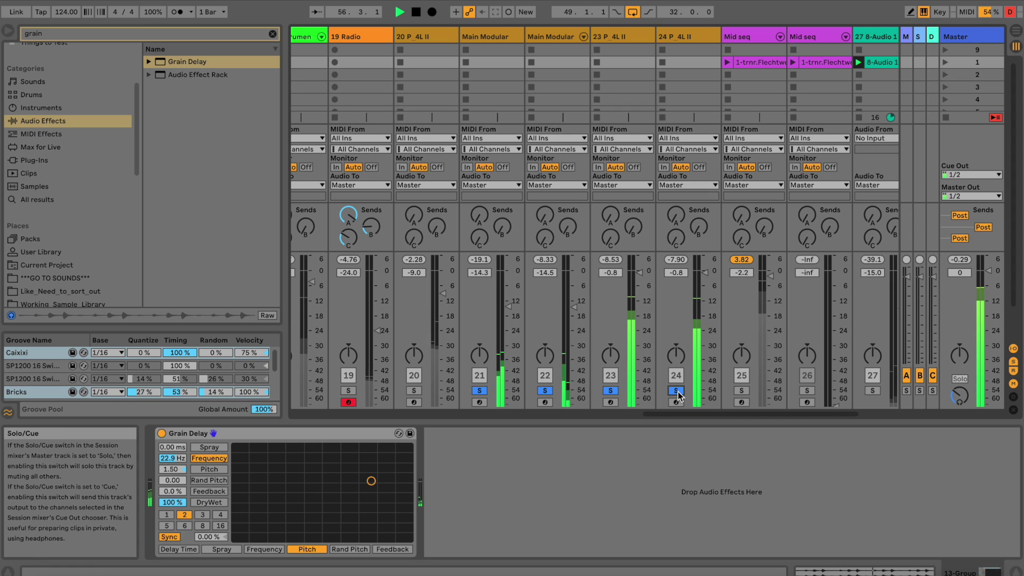
Set track 24's volume to -10.4, check track 20 P_4L II in solo and delete track 20
left_click(413, 391)
left_click(413, 391)
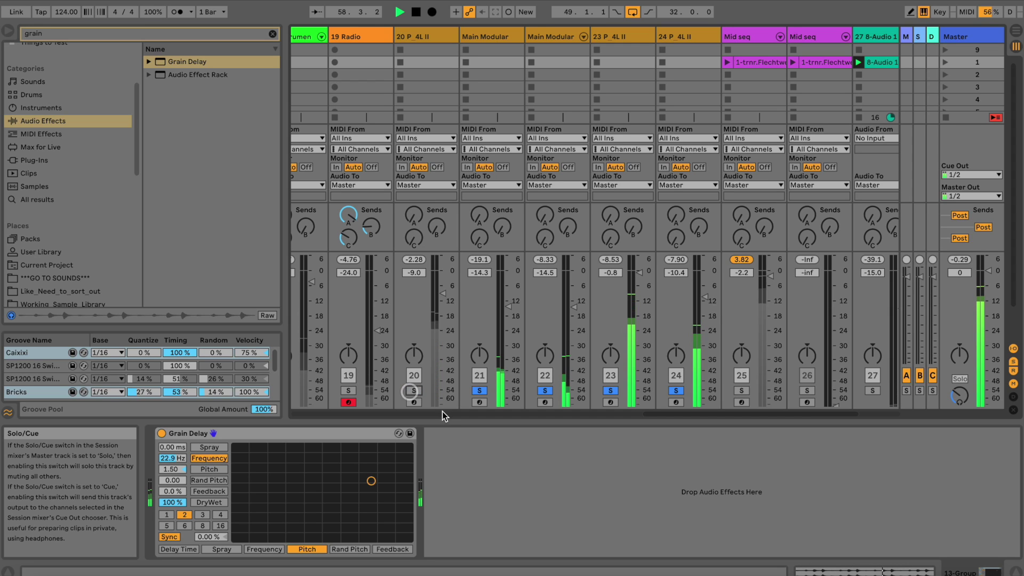
left_click(419, 30)
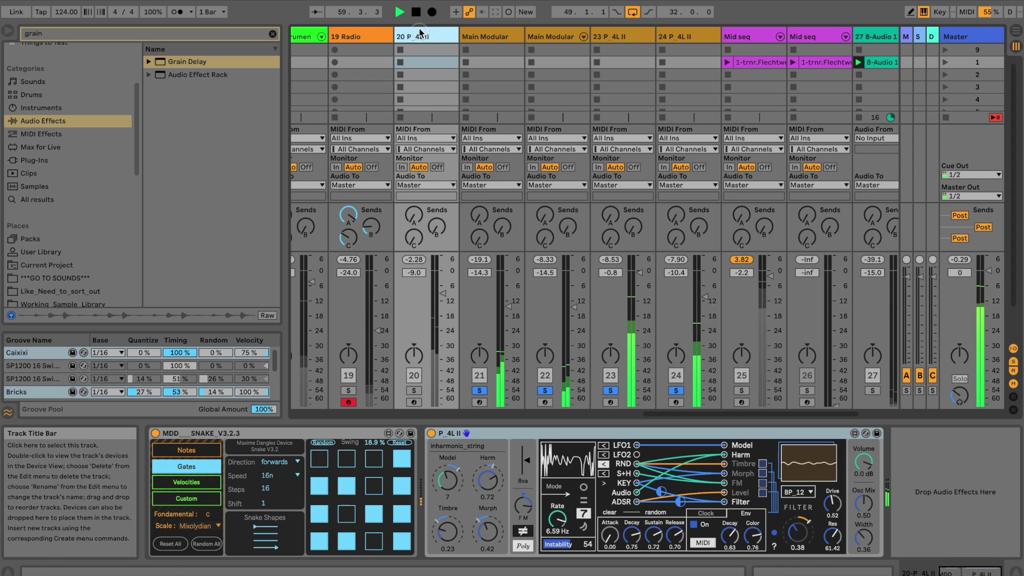
key("Delete")
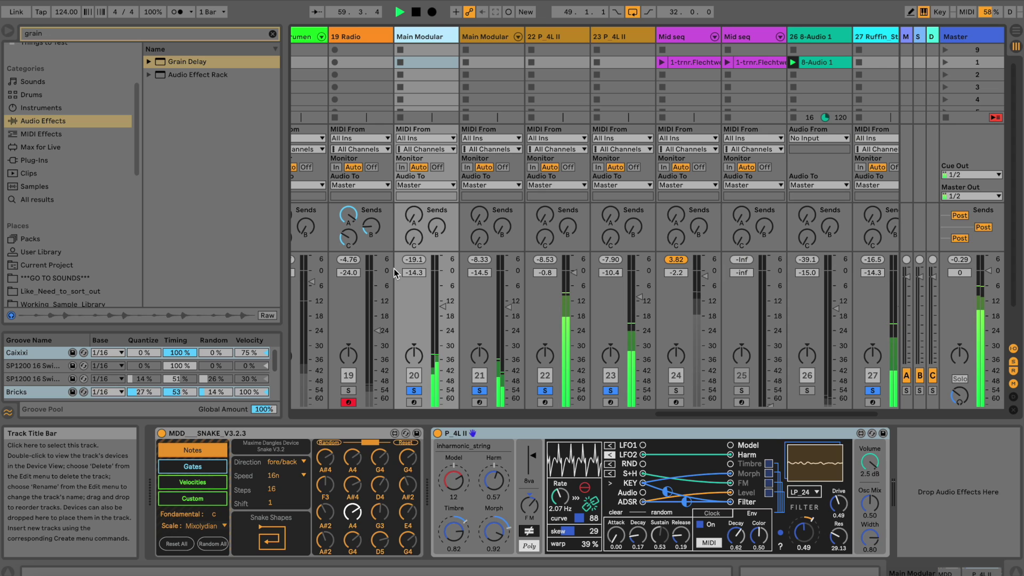
Check track 19 Radio in solo and unsolo it, and solo tracks 18 and 17 instead
left_click(348, 391)
scroll(630, 408, "left", 4)
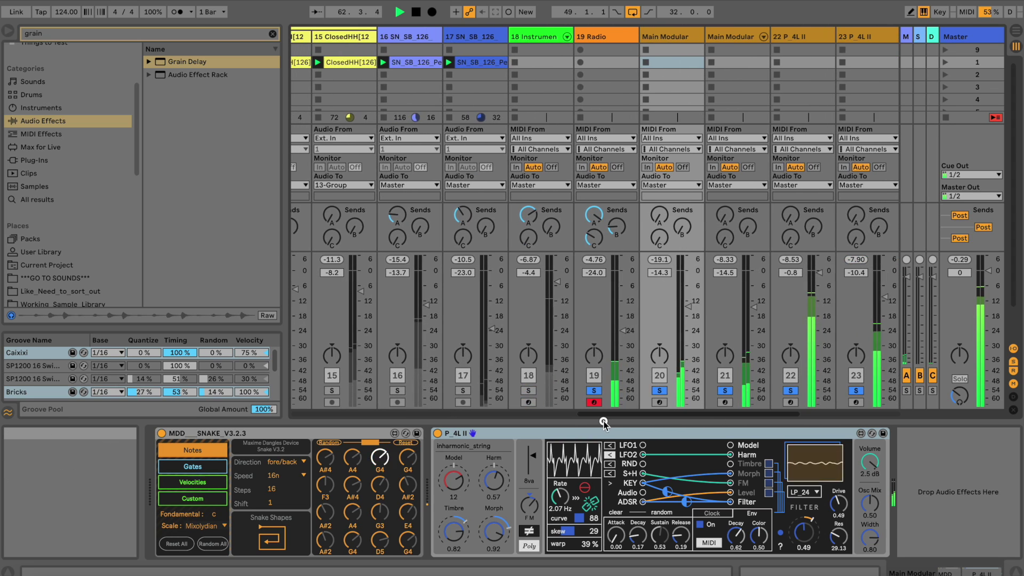
left_click(591, 391)
left_click(531, 390)
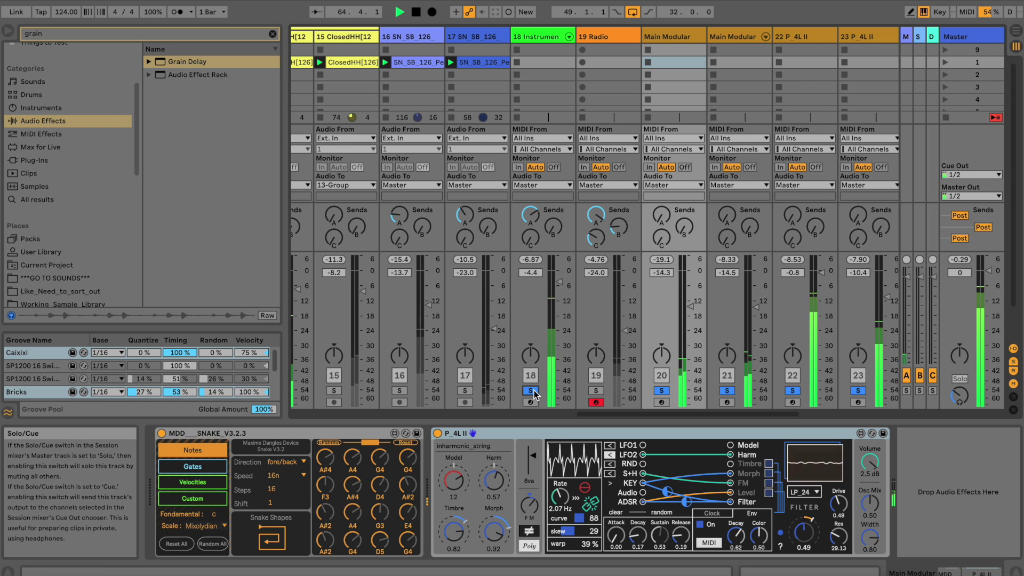
left_click(466, 391)
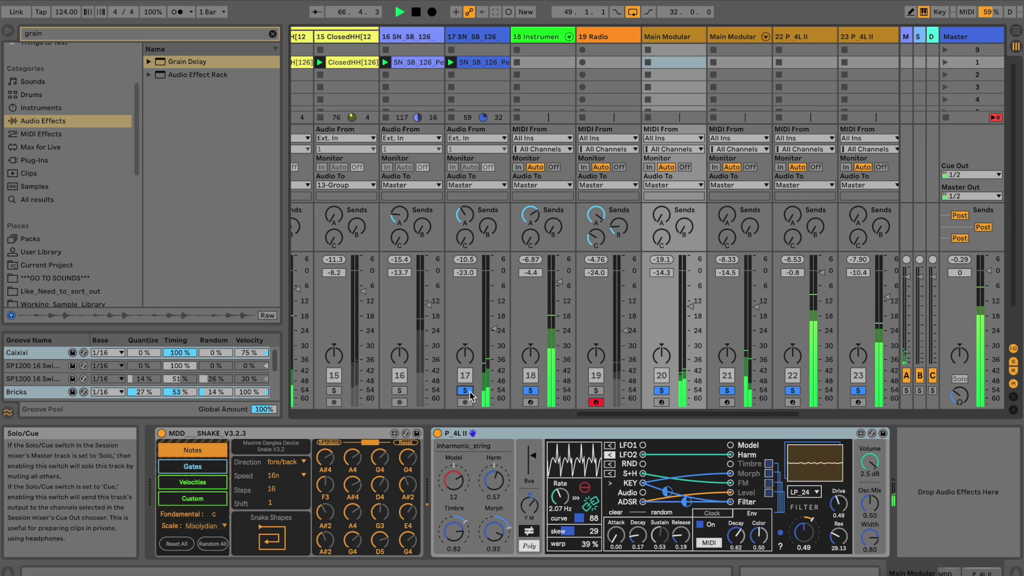
Solo hi-hat track 15 and percussion track 16, set the 13 Group volume to -2.2 and stop playback
left_click_drag(574, 411, 520, 411)
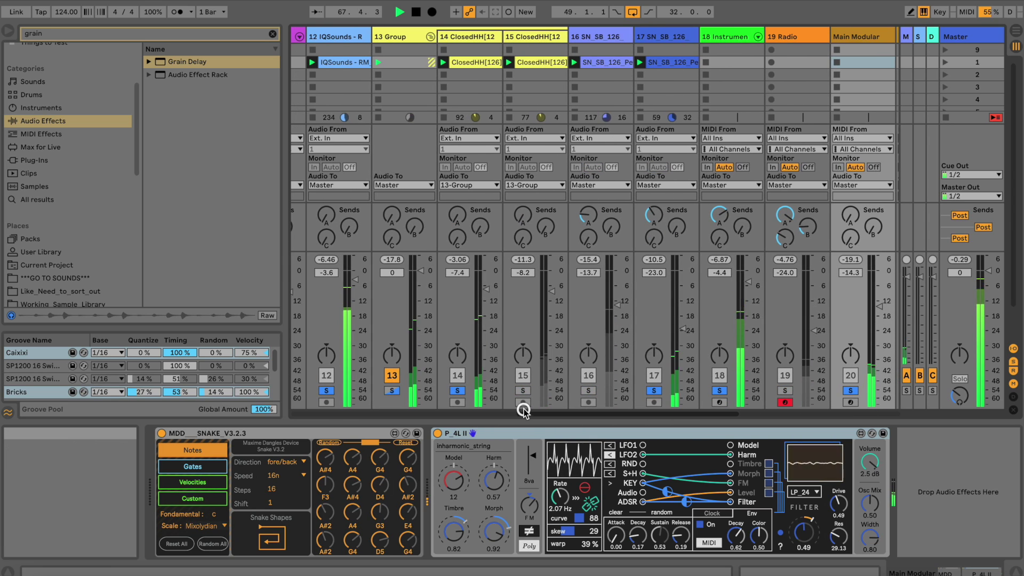
left_click(523, 390)
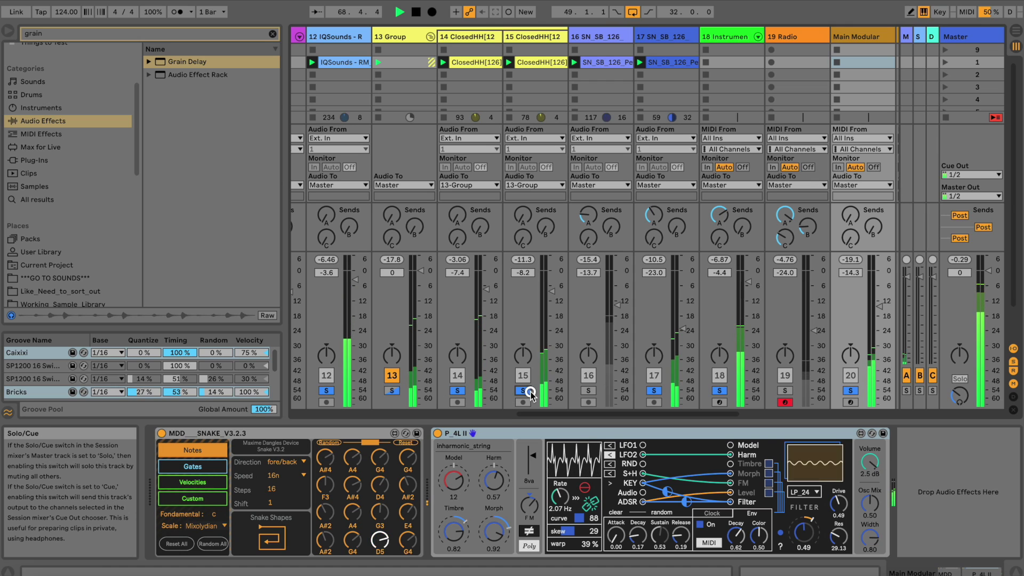
left_click(588, 391)
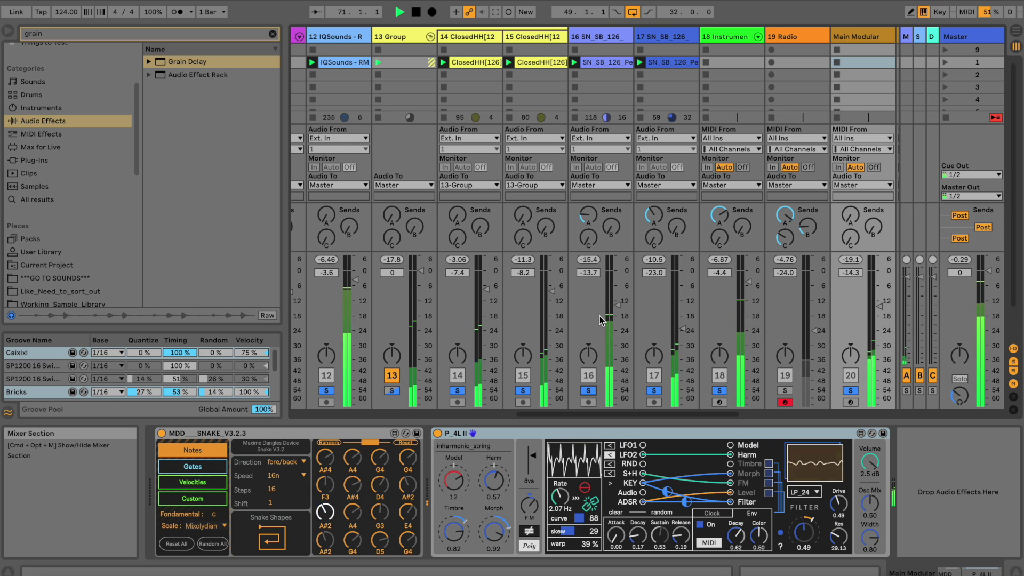
left_click_drag(430, 278, 434, 279)
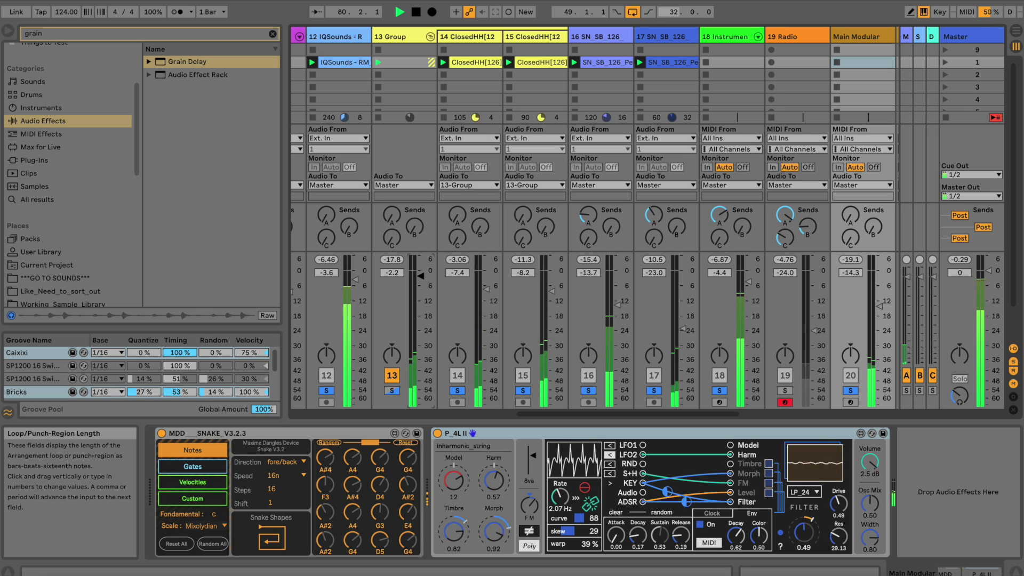
key("space")
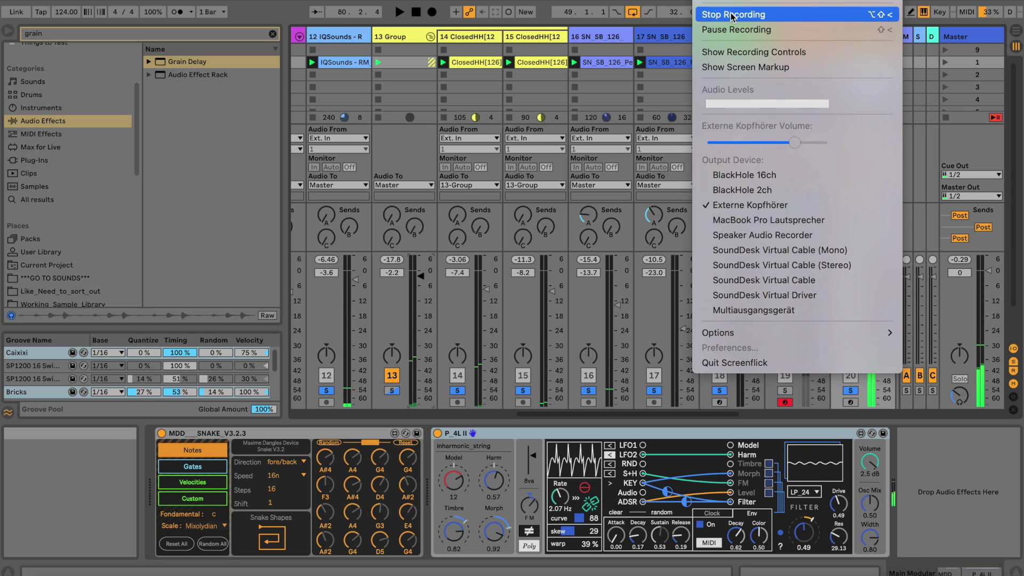